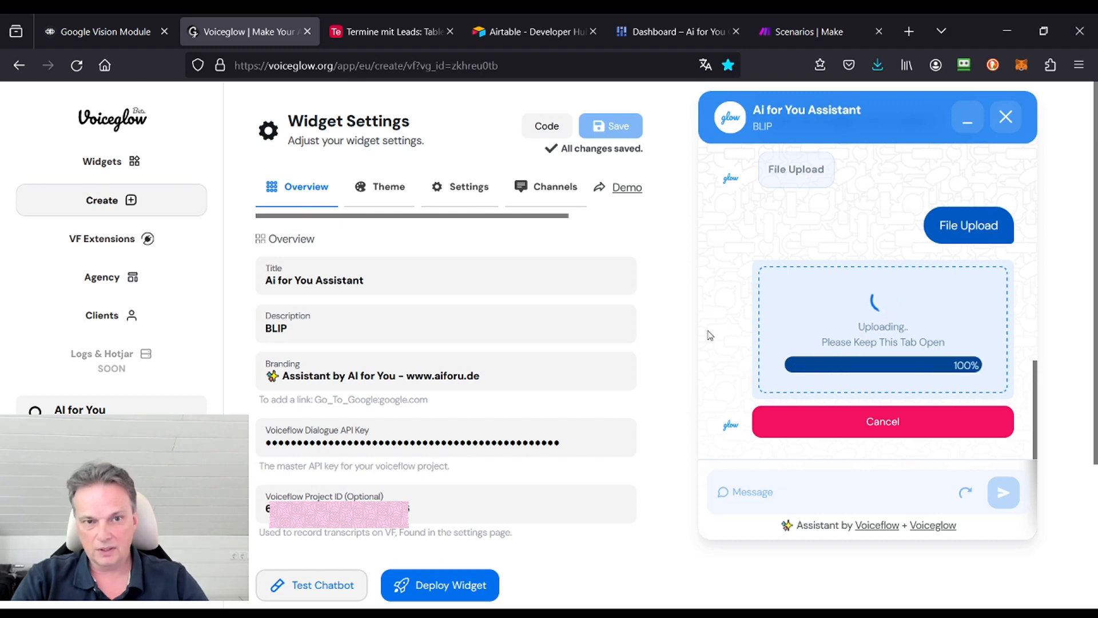
Step: Switch to the Termine mit Leads base in Airtable and inspect the full FINRAW text of the record in Table 2
{"action": "left_click", "coordinate": [388, 33]}
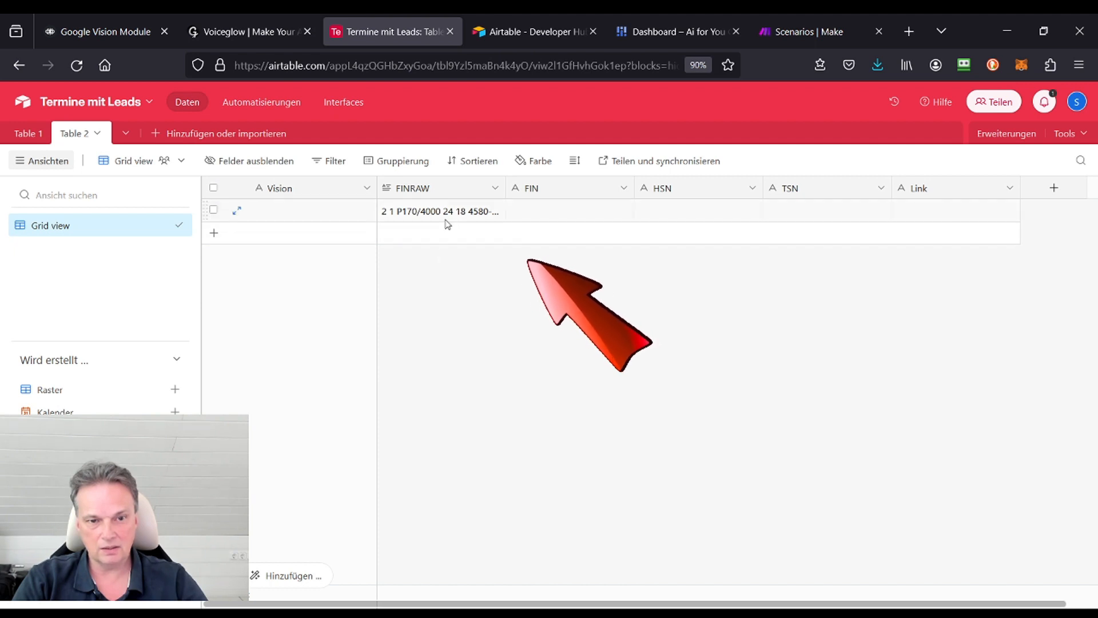
{"action": "left_click", "coordinate": [480, 218]}
{"action": "left_click", "coordinate": [496, 208]}
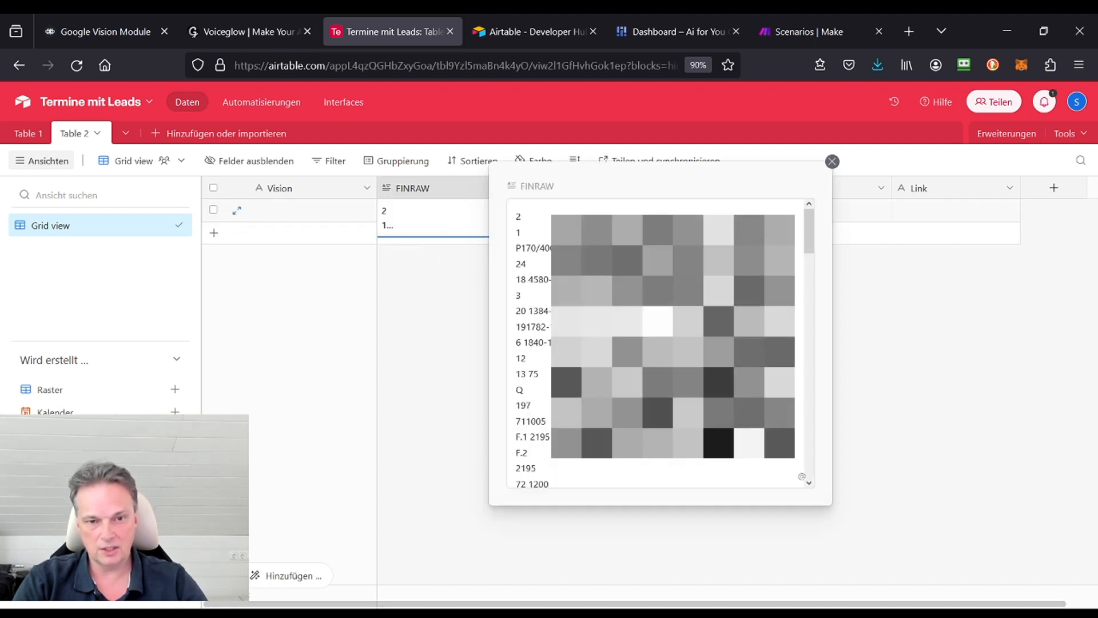
{"action": "left_click_drag", "start_coordinate": [812, 232], "coordinate": [836, 205]}
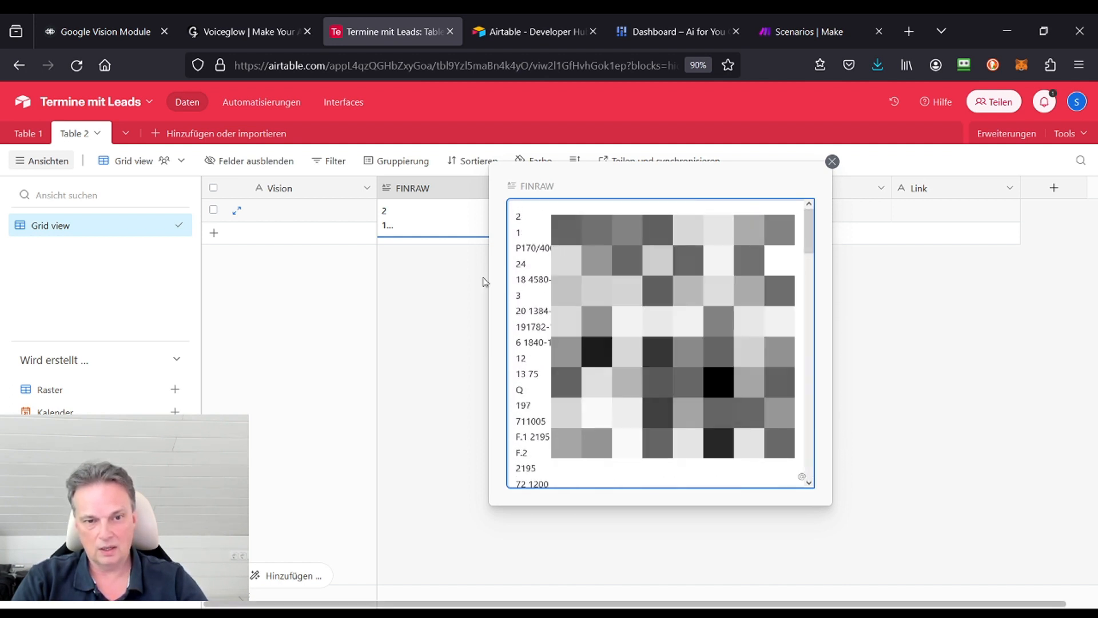
{"action": "left_click", "coordinate": [468, 293]}
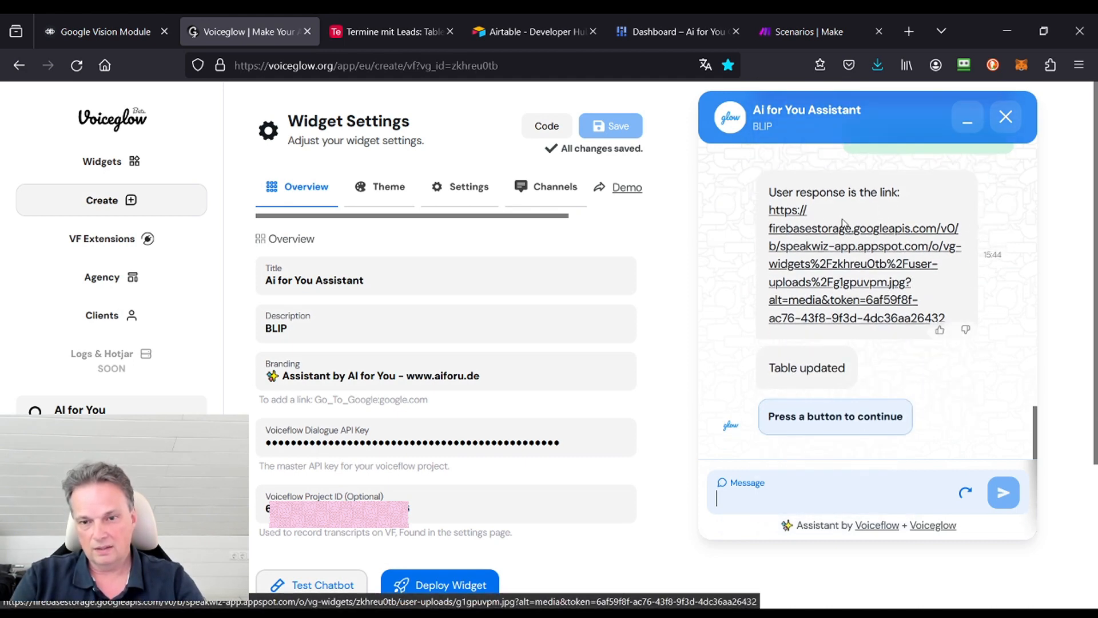
Step: Continue the Ai for You Assistant chat in Voiceglow after the table update, and return to the Termine mit Leads table
{"action": "scroll", "coordinate": [940, 270], "scroll_direction": "down", "scroll_amount": 3}
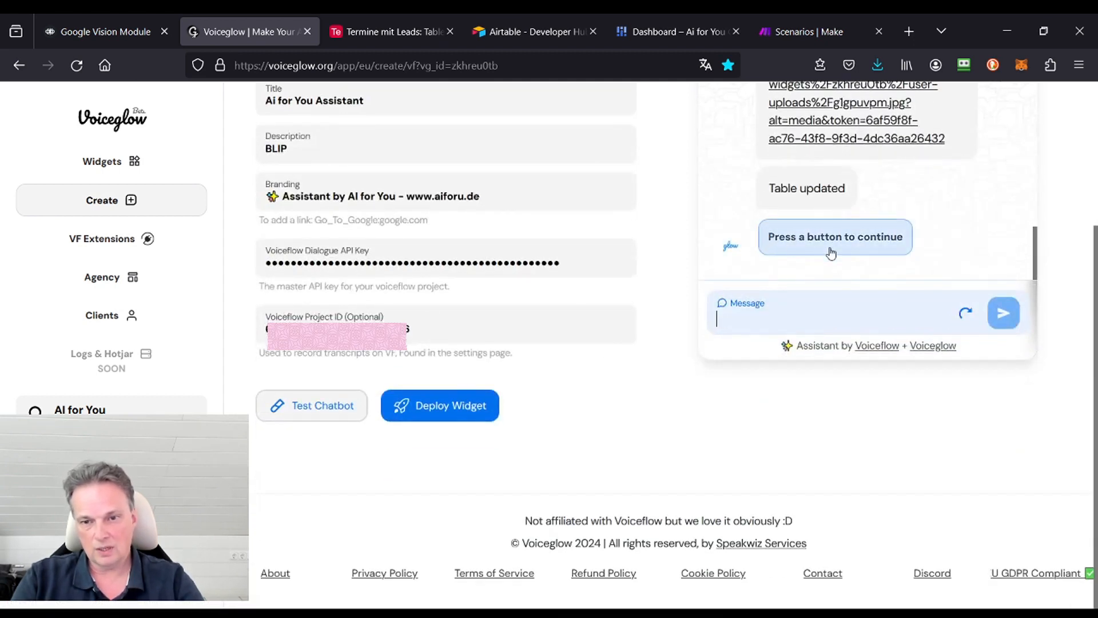
{"action": "left_click", "coordinate": [861, 241]}
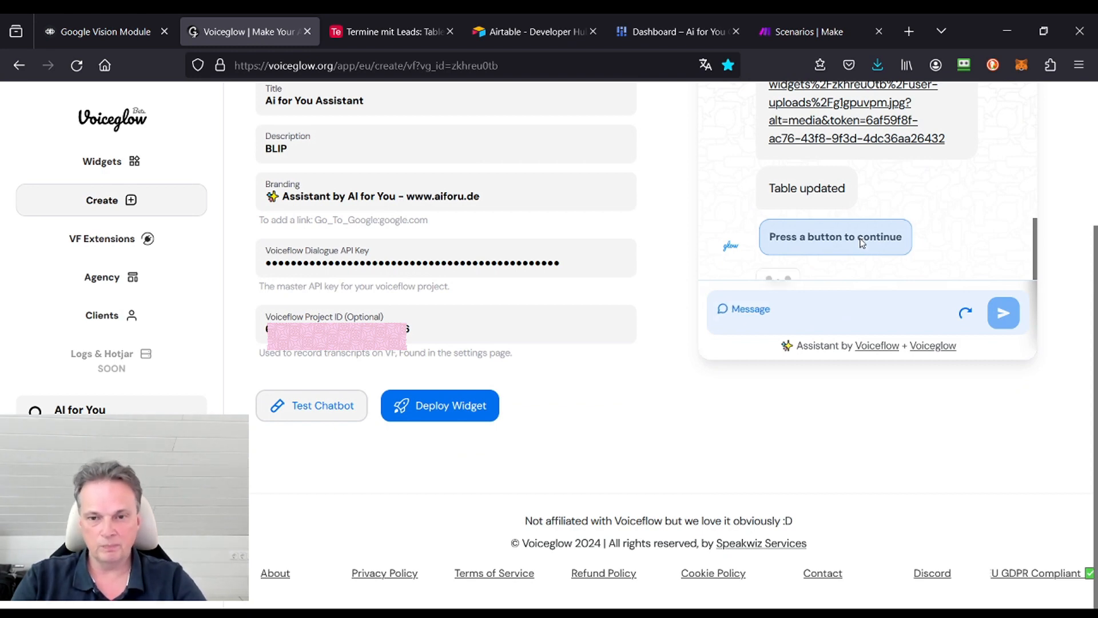
{"action": "left_click", "coordinate": [375, 34]}
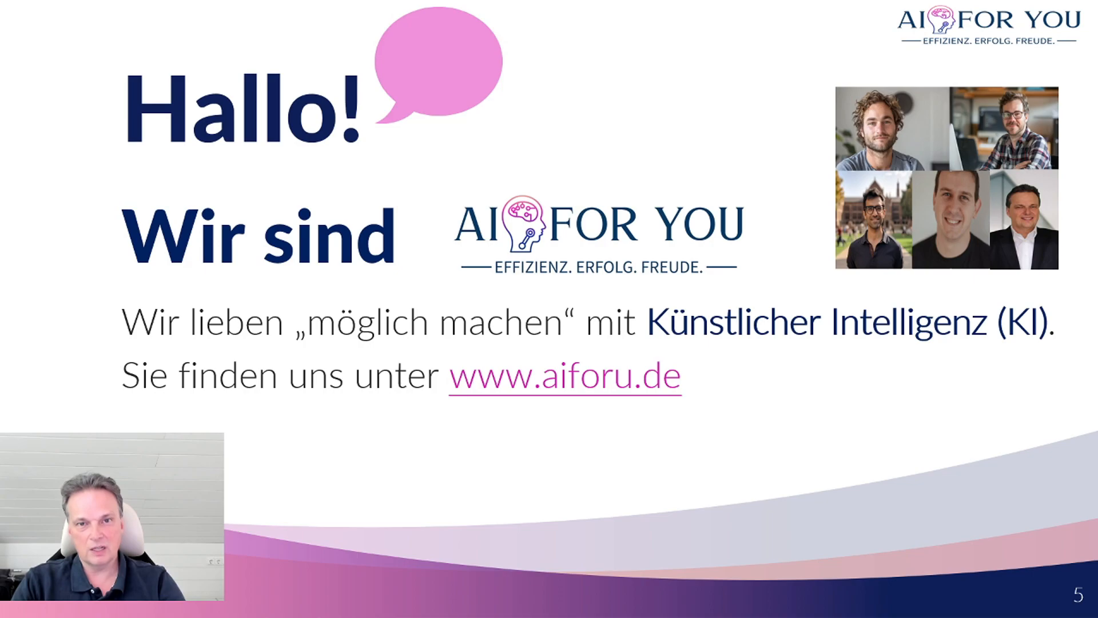
{"action": "key", "text": "Right"}
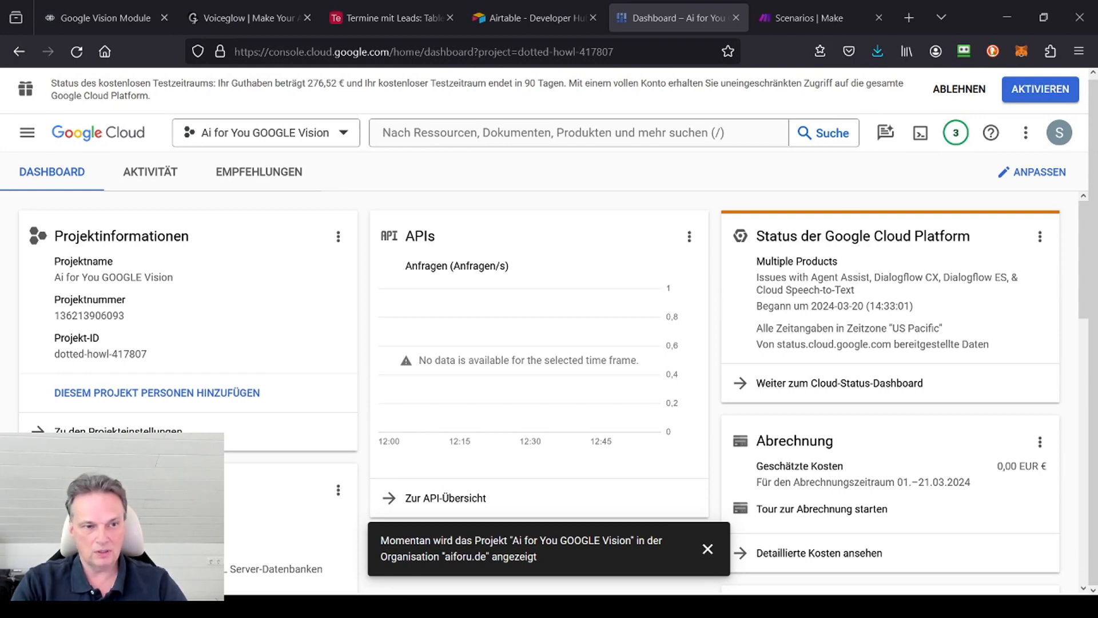
Step: Open the APIs and services overview for the Ai for You GOOGLE Vision project from the Google Cloud dashboard's getting-started options
{"action": "left_click", "coordinate": [27, 133]}
{"action": "mouse_move", "coordinate": [94, 189]}
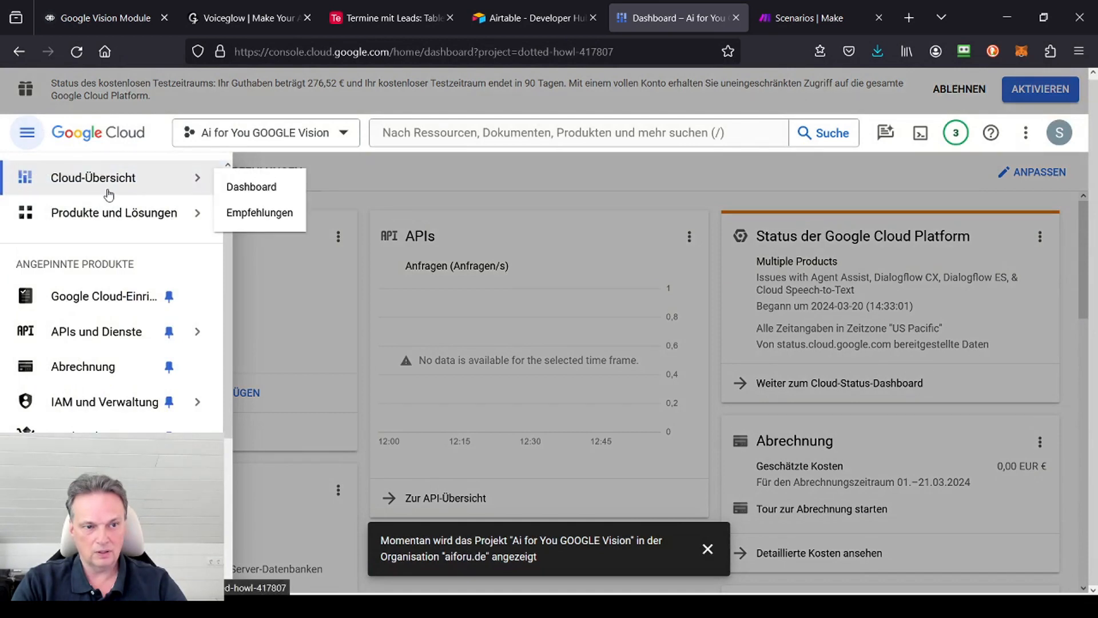
{"action": "left_click", "coordinate": [251, 188]}
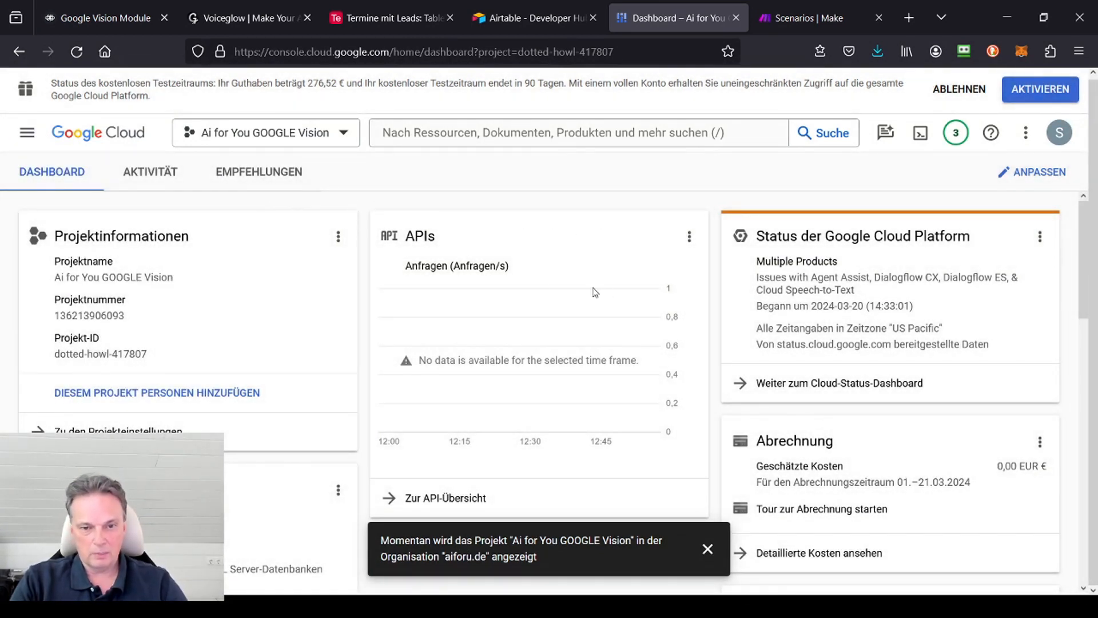
{"action": "scroll", "coordinate": [336, 228], "scroll_direction": "down", "scroll_amount": 2}
{"action": "scroll", "coordinate": [335, 215], "scroll_direction": "down", "scroll_amount": 10}
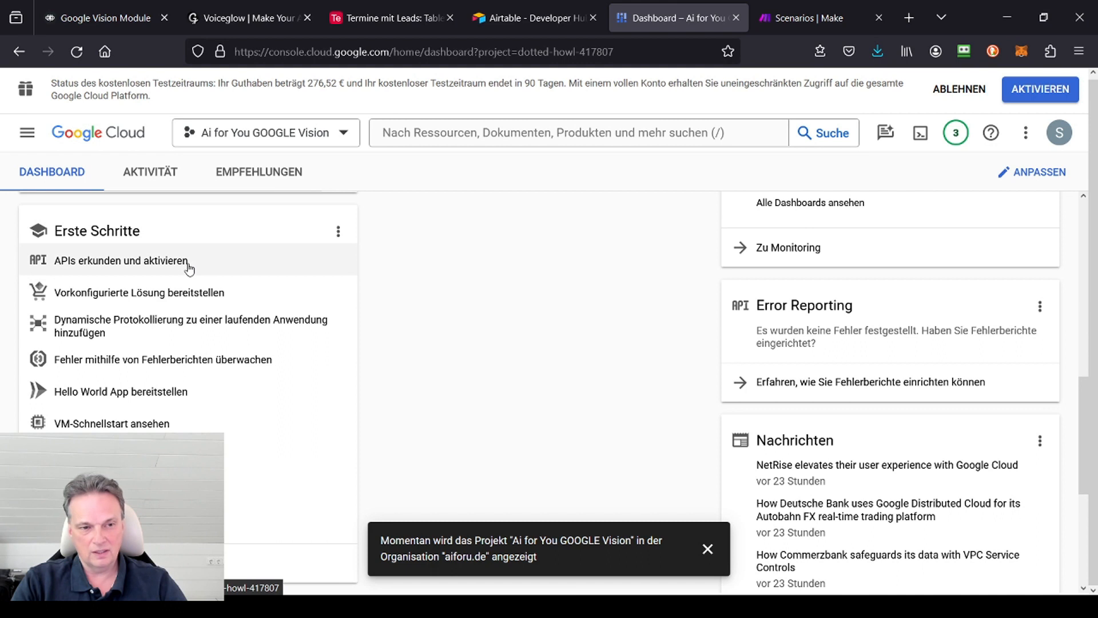
{"action": "left_click", "coordinate": [188, 264]}
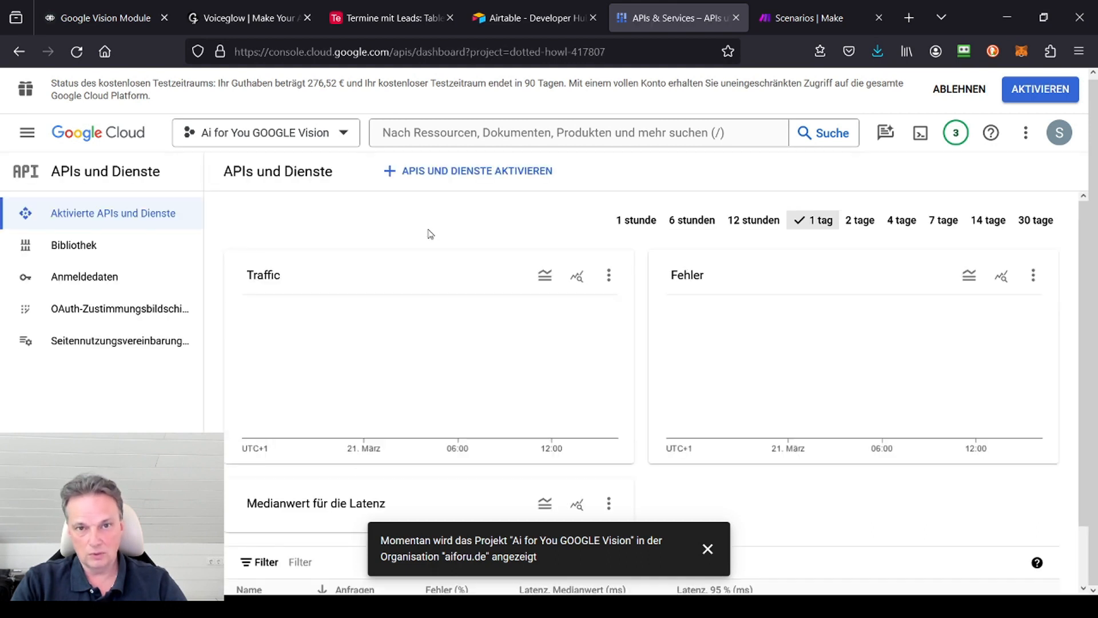
Step: Switch to the project My Project 50887 and open its API library
{"action": "left_click", "coordinate": [307, 132]}
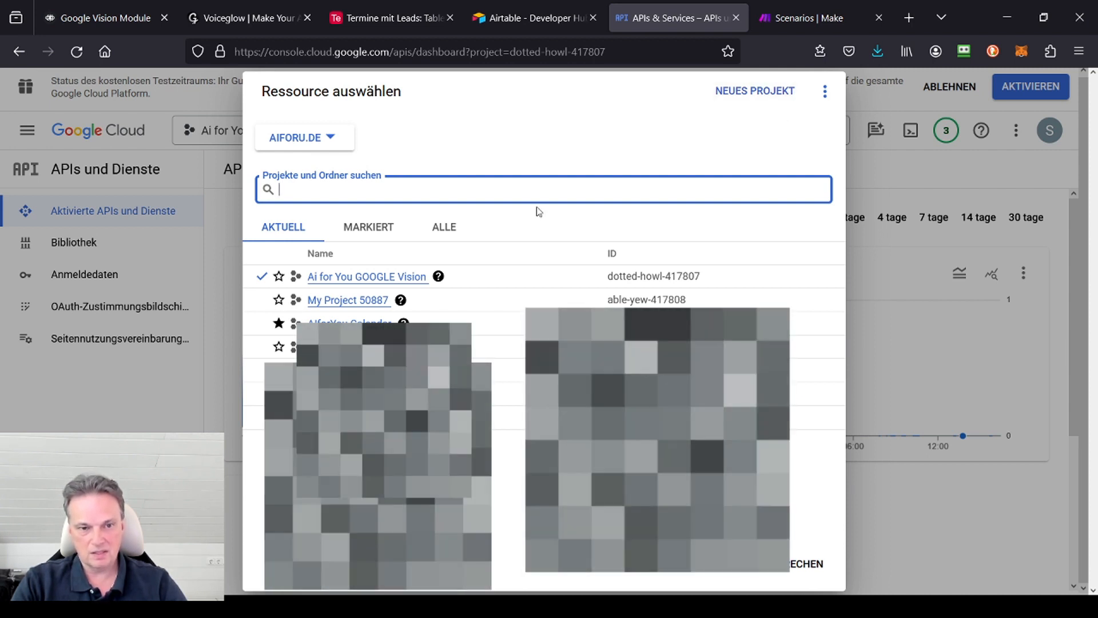
{"action": "left_click", "coordinate": [361, 306]}
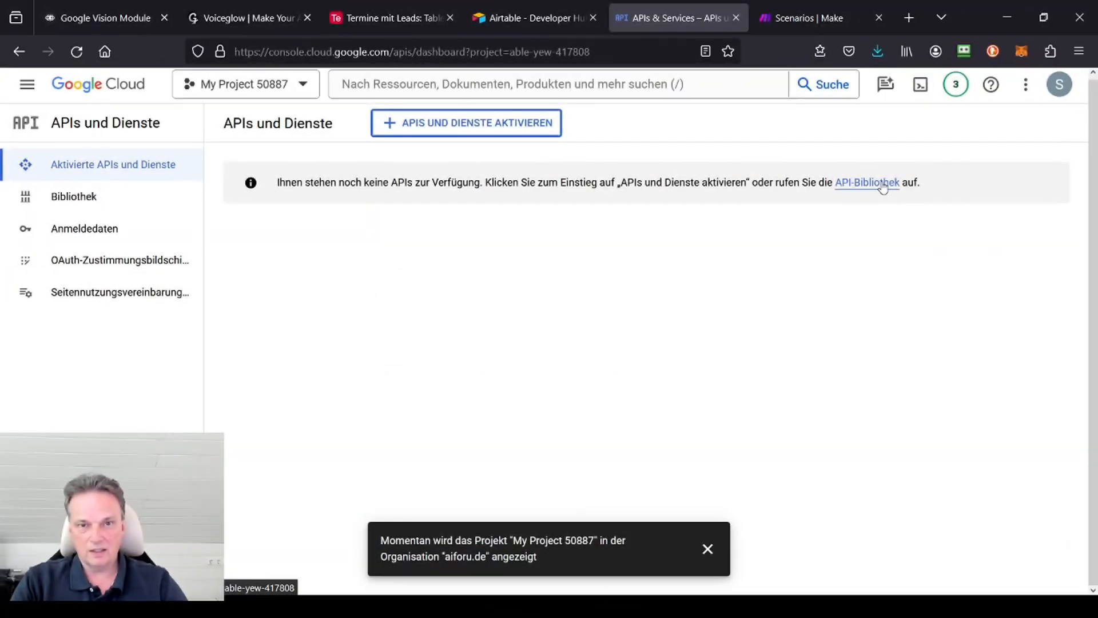
{"action": "left_click", "coordinate": [878, 180]}
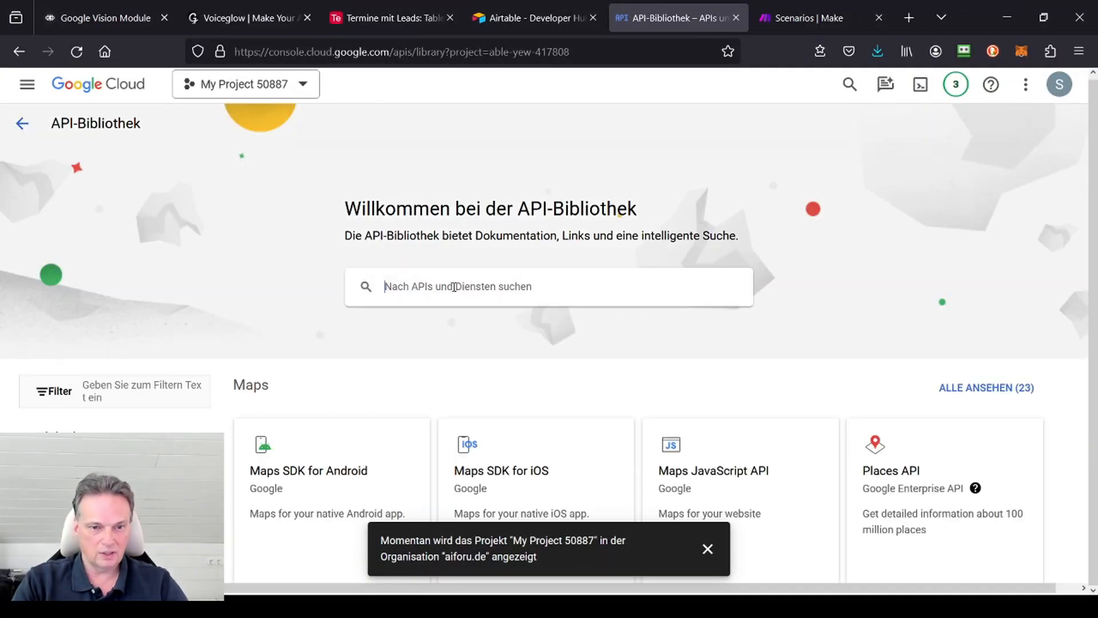
Step: Search the API library for Google Vision and open the matching API
{"action": "left_click", "coordinate": [459, 285]}
{"action": "type", "text": "Gp"}
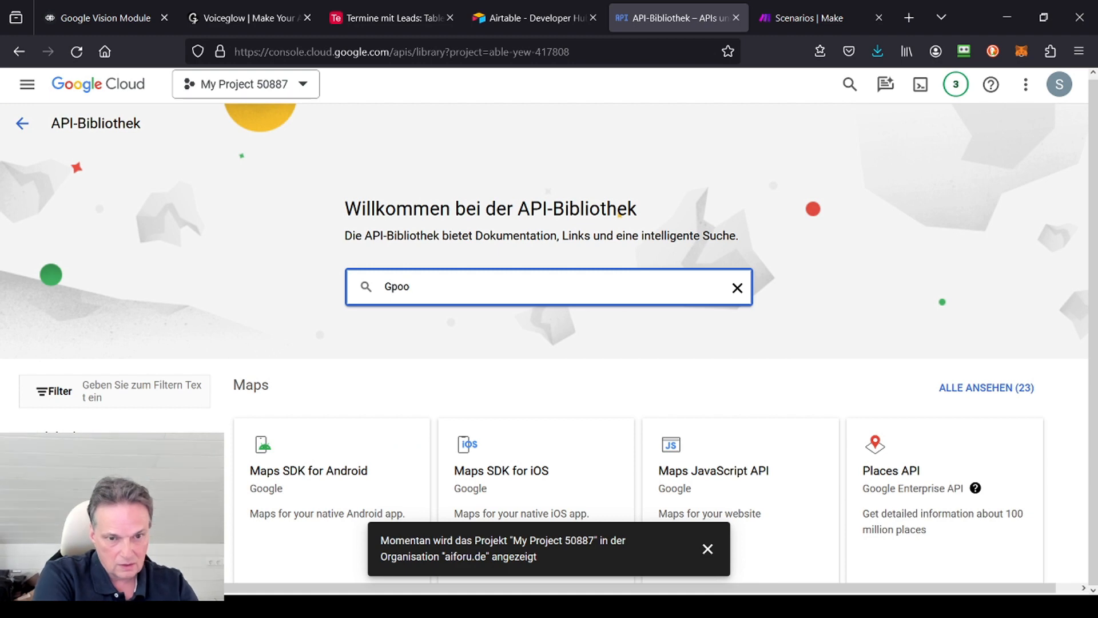
{"action": "key", "text": "BackSpace"}
{"action": "type", "text": "og"}
{"action": "key", "text": "BackSpace"}
{"action": "type", "text": "ogle"}
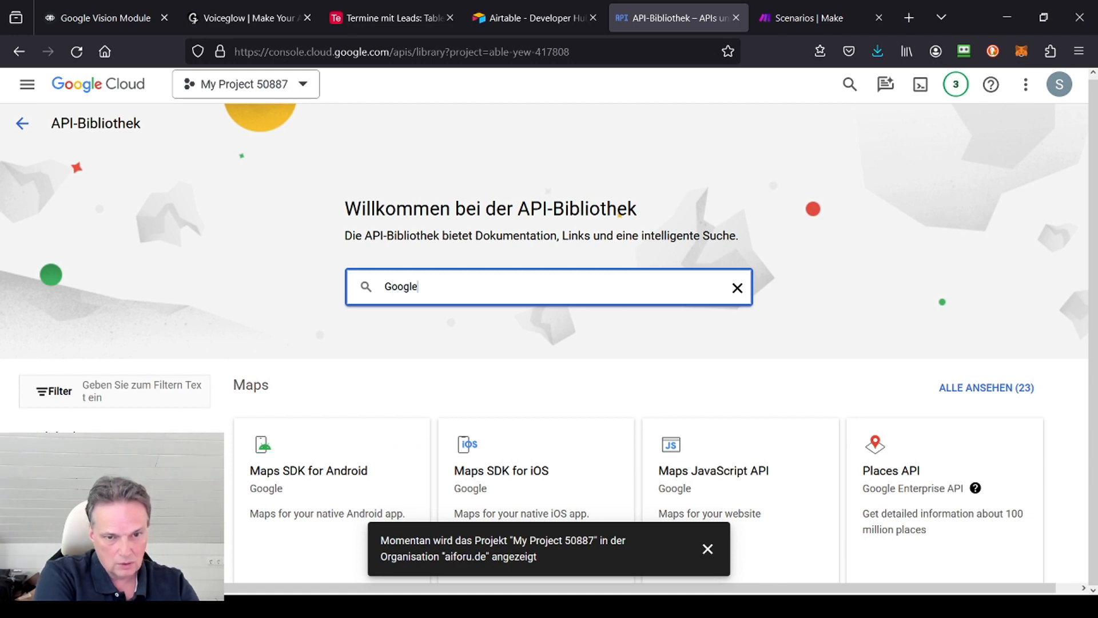
{"action": "type", "text": " Vision"}
{"action": "key", "text": "Return"}
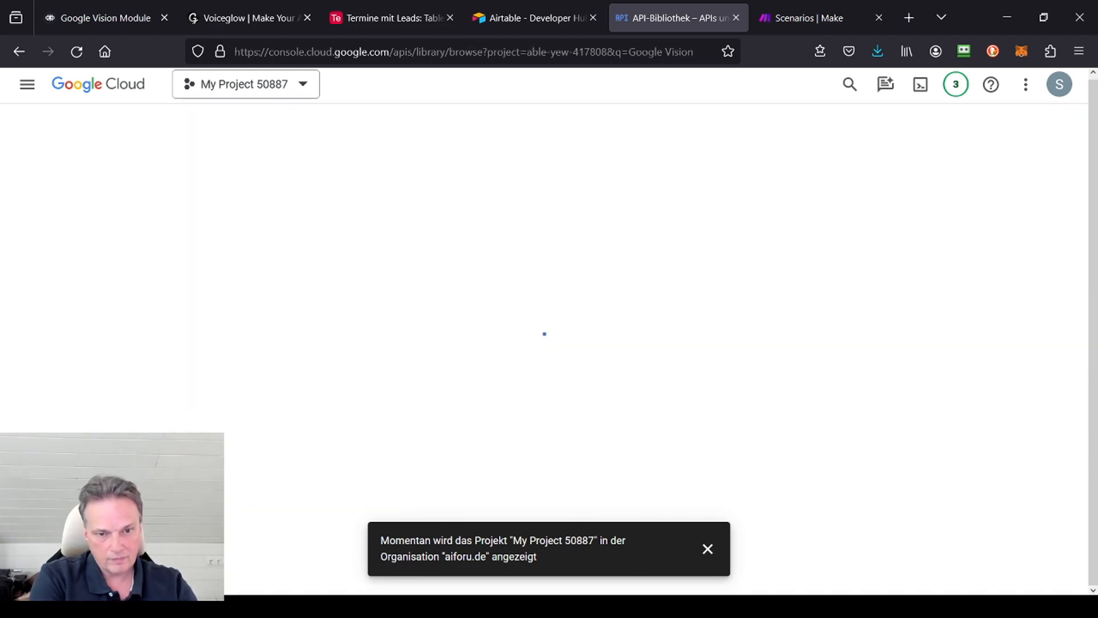
{"action": "left_click", "coordinate": [412, 284]}
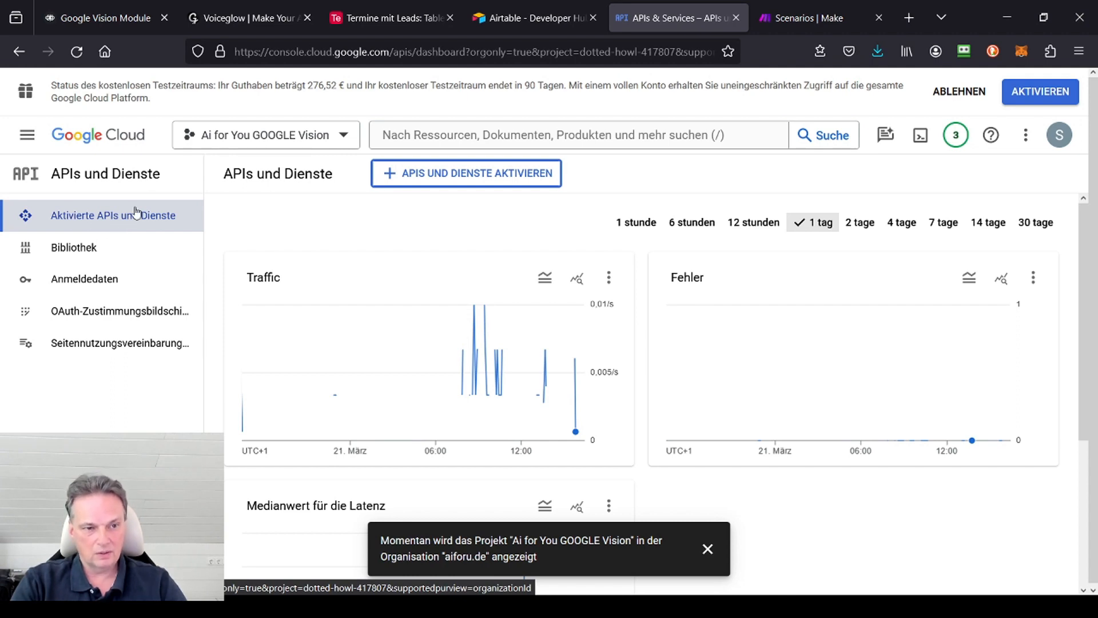
Step: Open the API-Schlüssel Vision key for editing from the project's credentials and review its application and API restrictions
{"action": "left_click", "coordinate": [110, 278]}
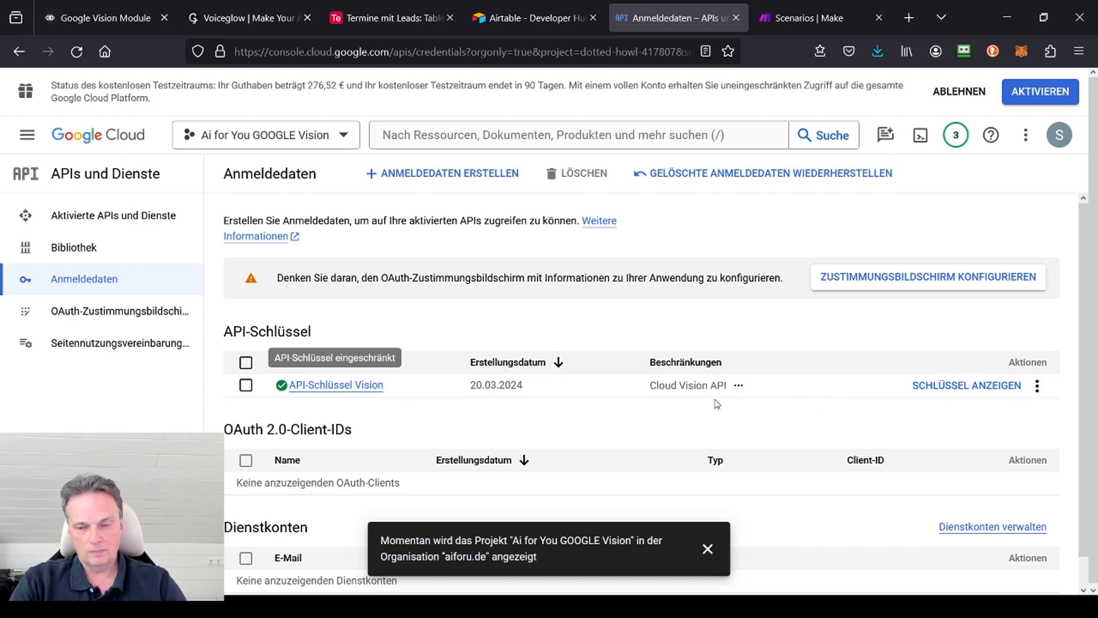
{"action": "left_click", "coordinate": [1040, 390]}
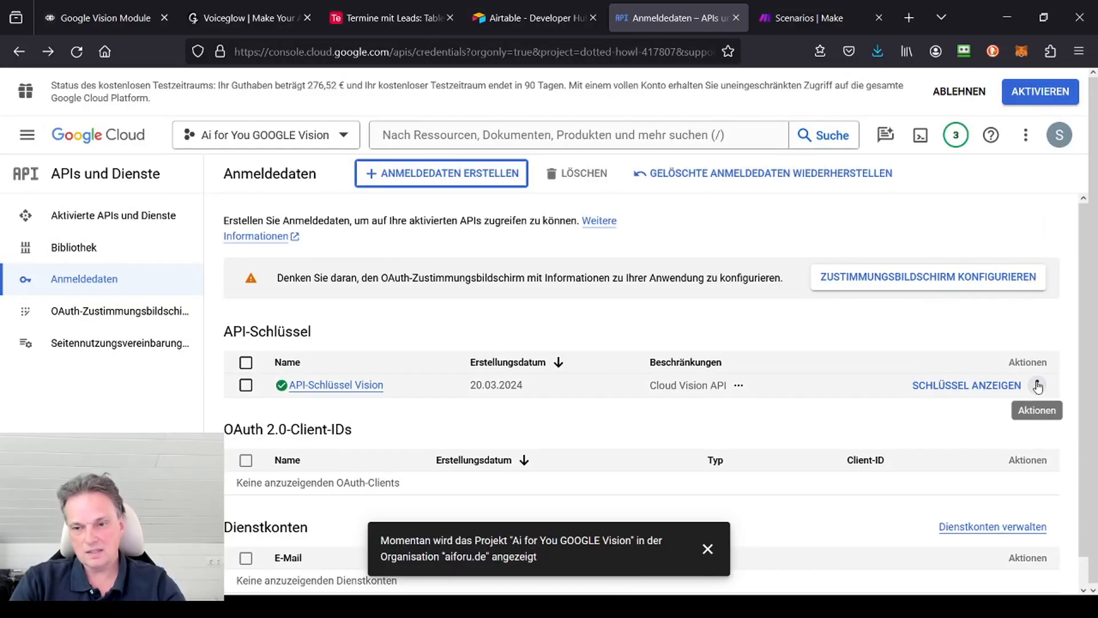
{"action": "left_click", "coordinate": [1037, 386]}
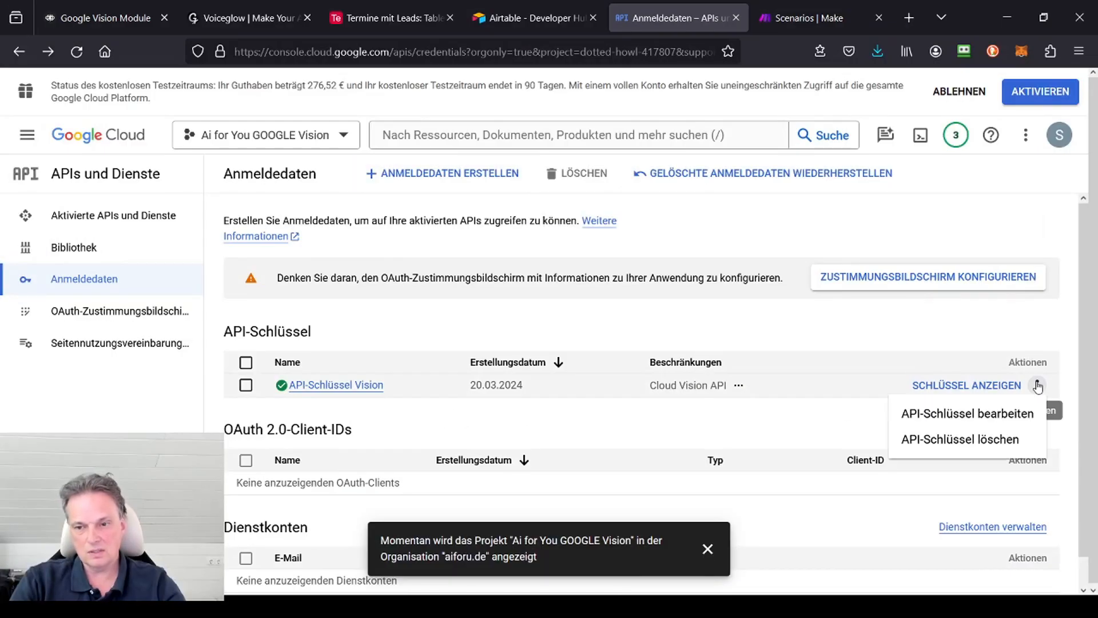
{"action": "left_click", "coordinate": [967, 414]}
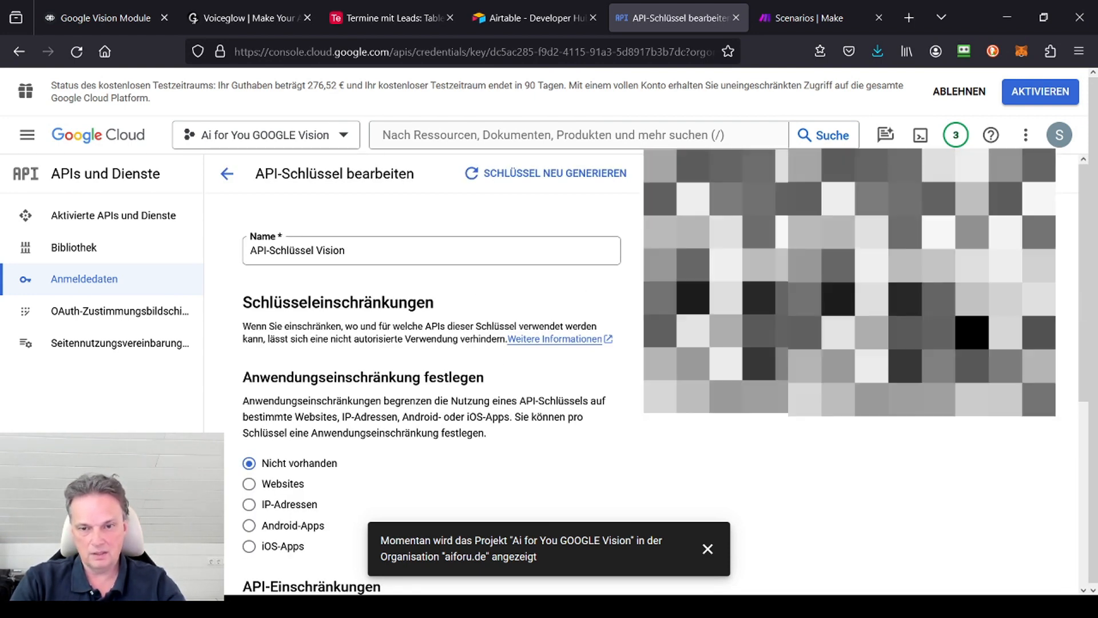
{"action": "scroll", "coordinate": [578, 293], "scroll_direction": "down", "scroll_amount": 5}
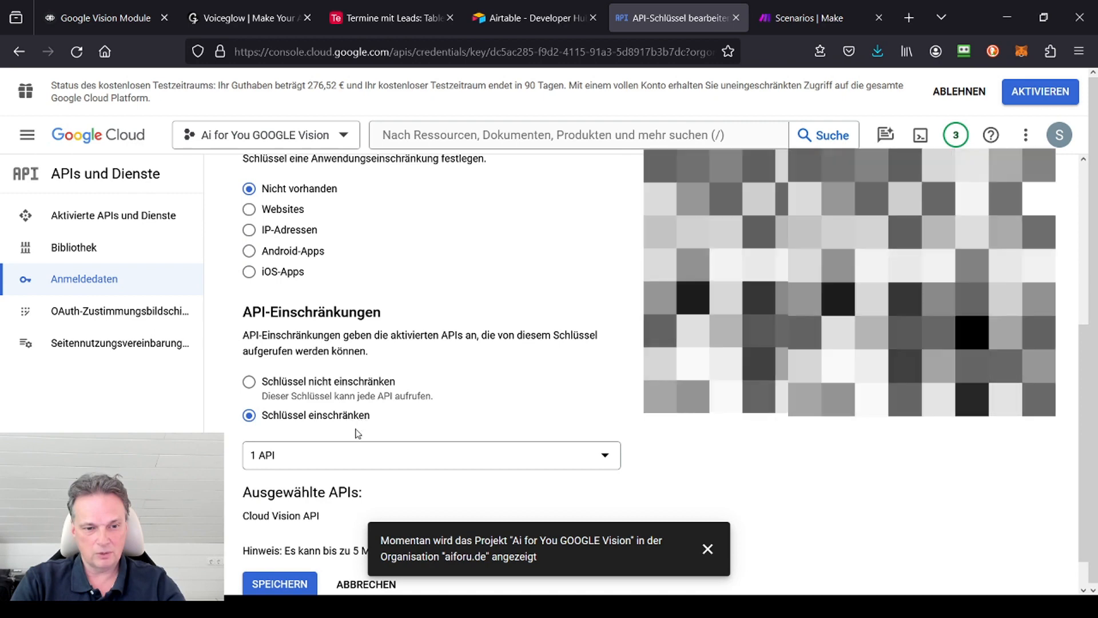
{"action": "scroll", "coordinate": [586, 411], "scroll_direction": "down", "scroll_amount": 1}
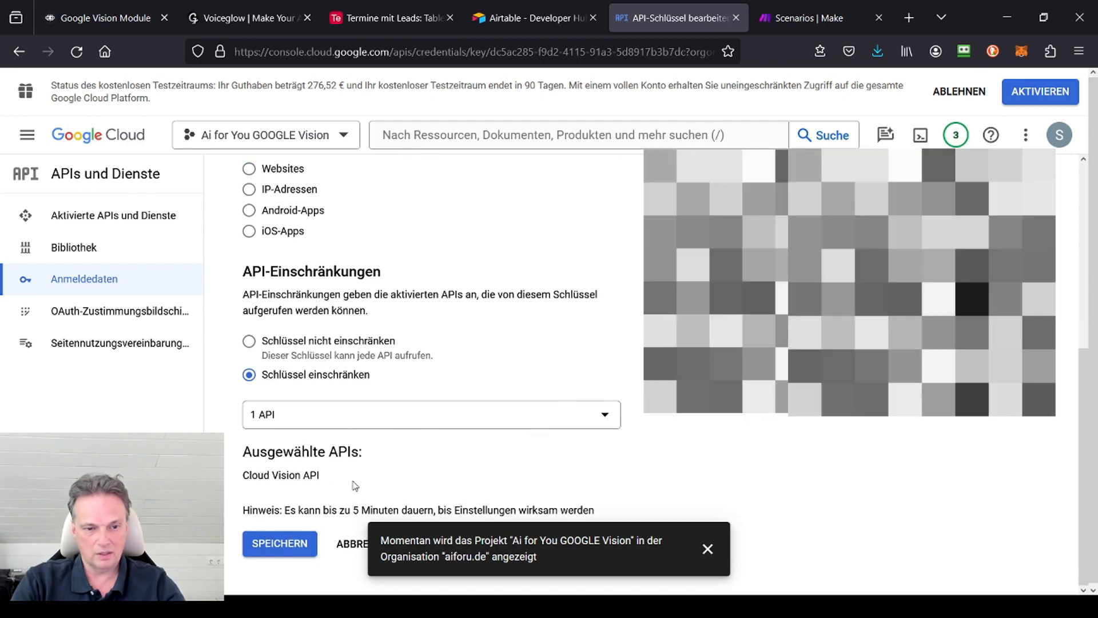
{"action": "scroll", "coordinate": [640, 380], "scroll_direction": "up", "scroll_amount": 6}
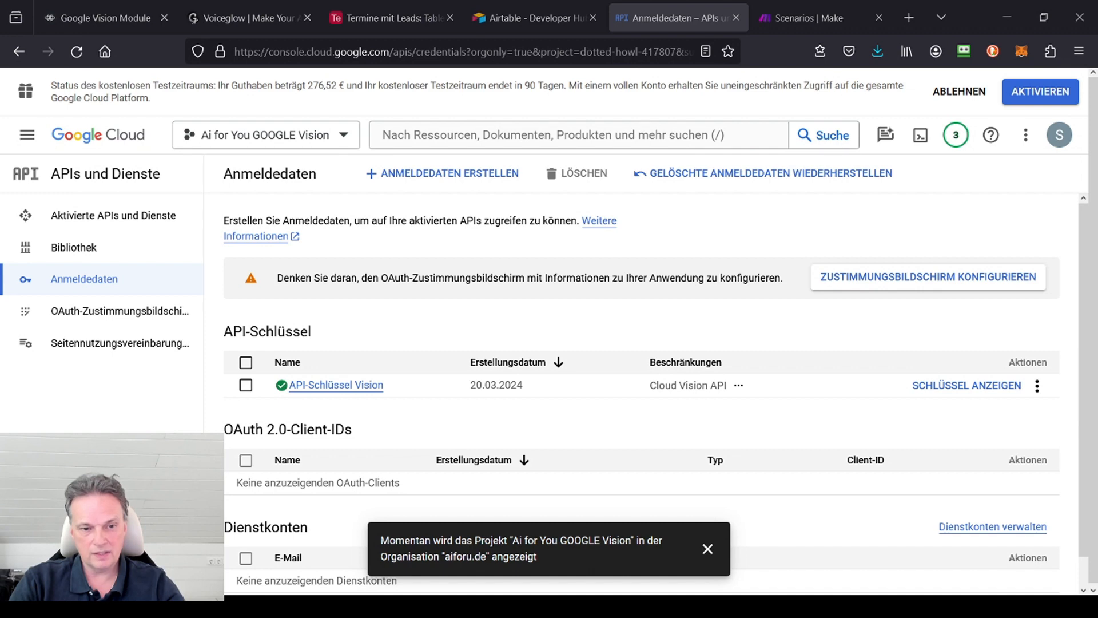
{"action": "scroll", "coordinate": [281, 355], "scroll_direction": "down", "scroll_amount": 1}
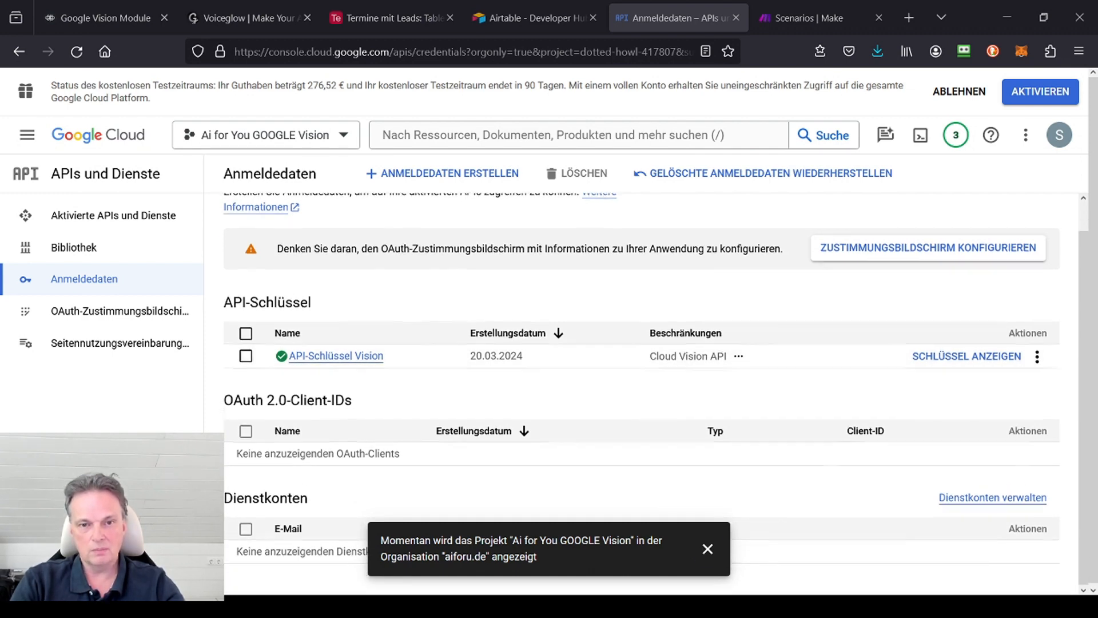
{"action": "scroll", "coordinate": [280, 355], "scroll_direction": "up", "scroll_amount": 1}
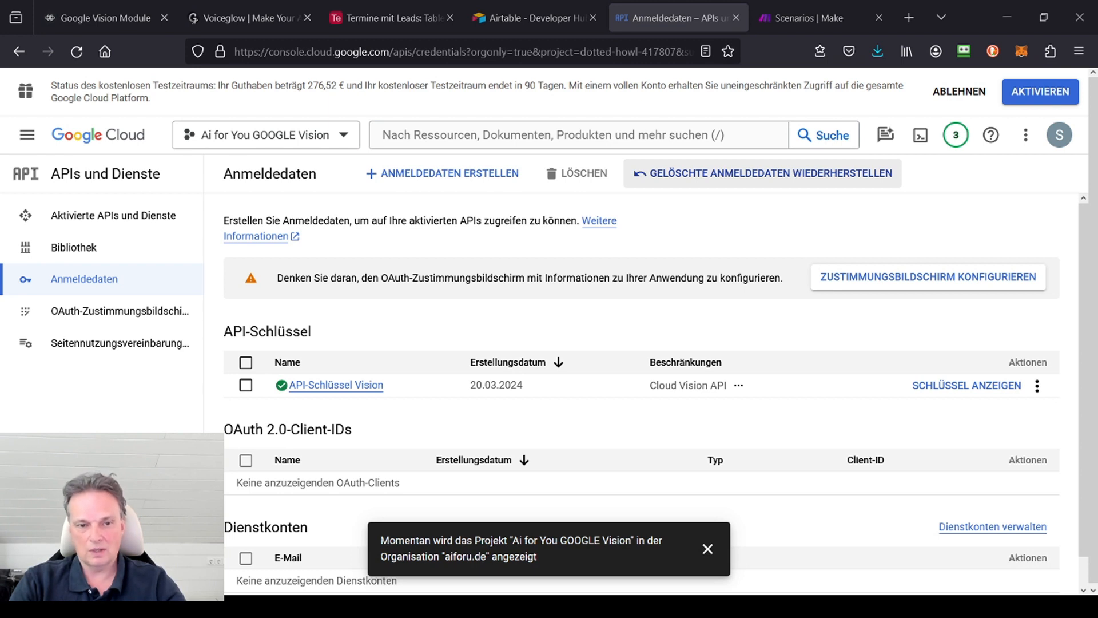
{"action": "scroll", "coordinate": [281, 355], "scroll_direction": "down", "scroll_amount": 1}
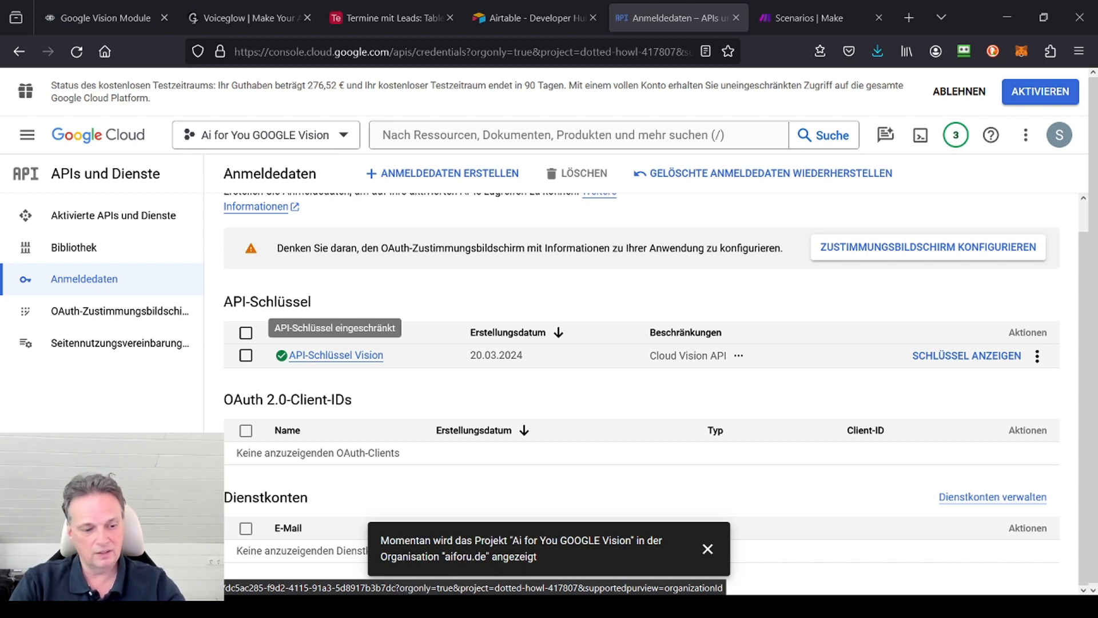
Step: Switch to Make and create a new scenario with a Webhooks Custom webhook trigger as its first module
{"action": "key", "text": "ctrl+Tab"}
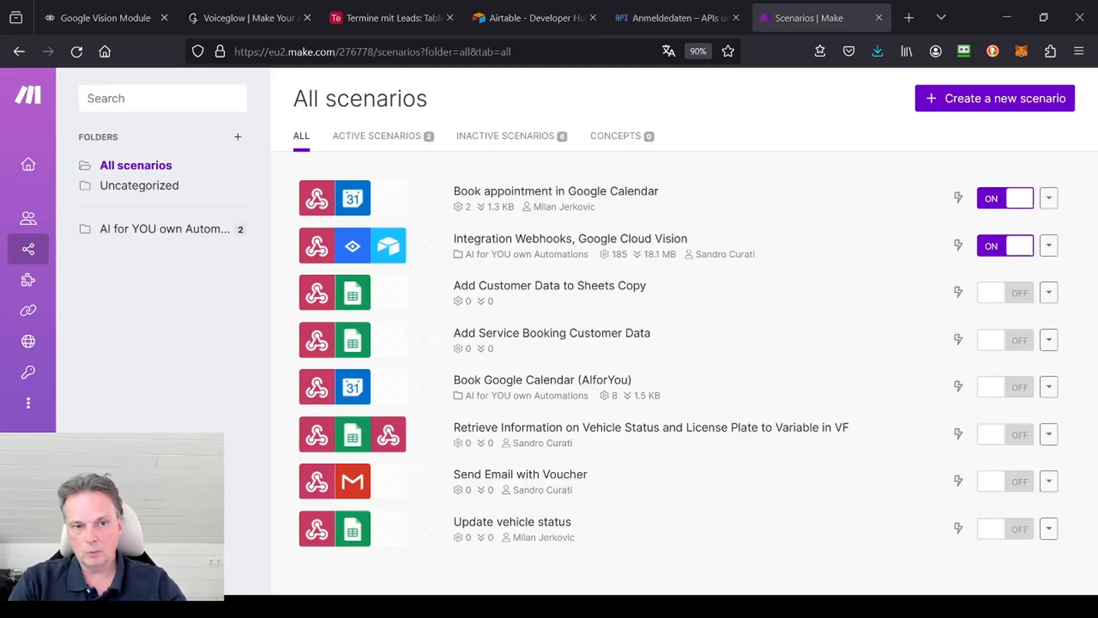
{"action": "left_click", "coordinate": [993, 98]}
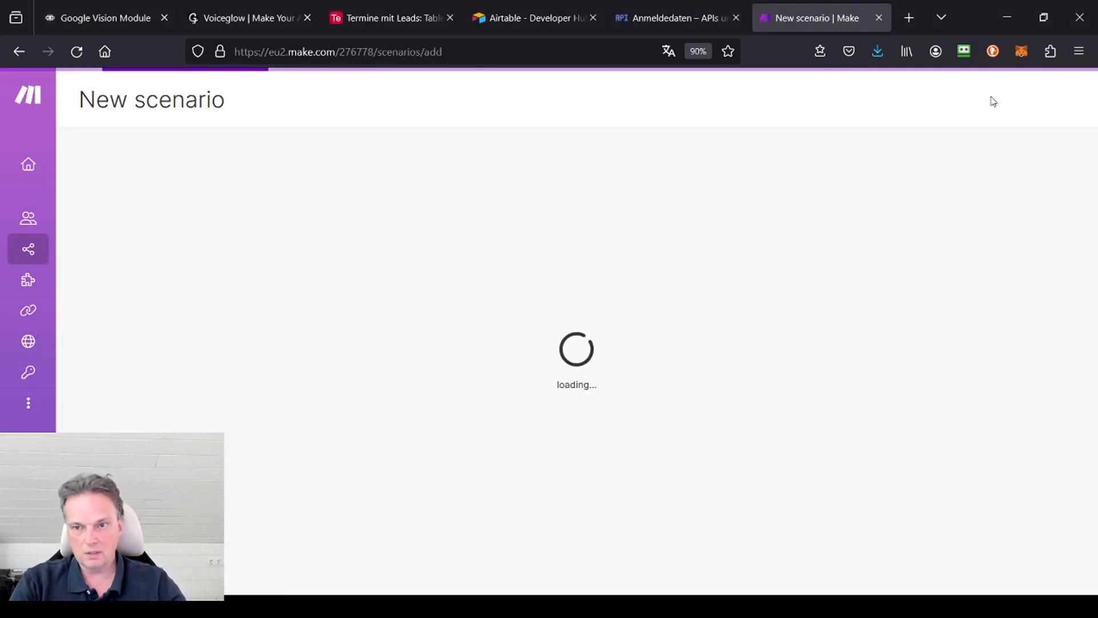
{"action": "left_click", "coordinate": [607, 313]}
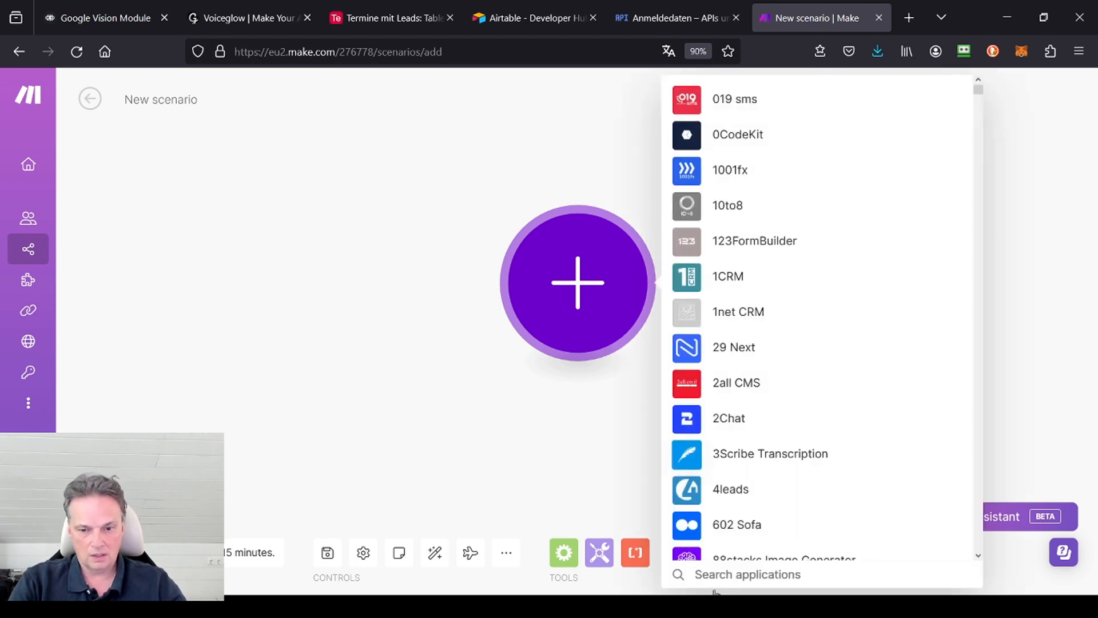
{"action": "type", "text": "we"}
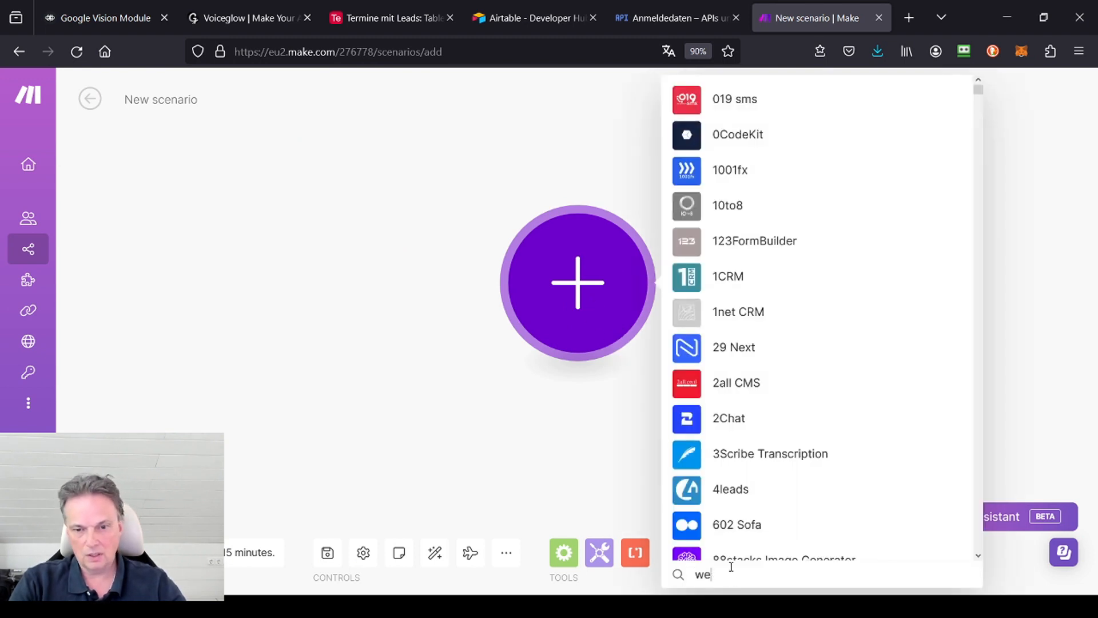
{"action": "scroll", "coordinate": [780, 355], "scroll_direction": "down", "scroll_amount": 5}
{"action": "scroll", "coordinate": [780, 359], "scroll_direction": "up", "scroll_amount": 3}
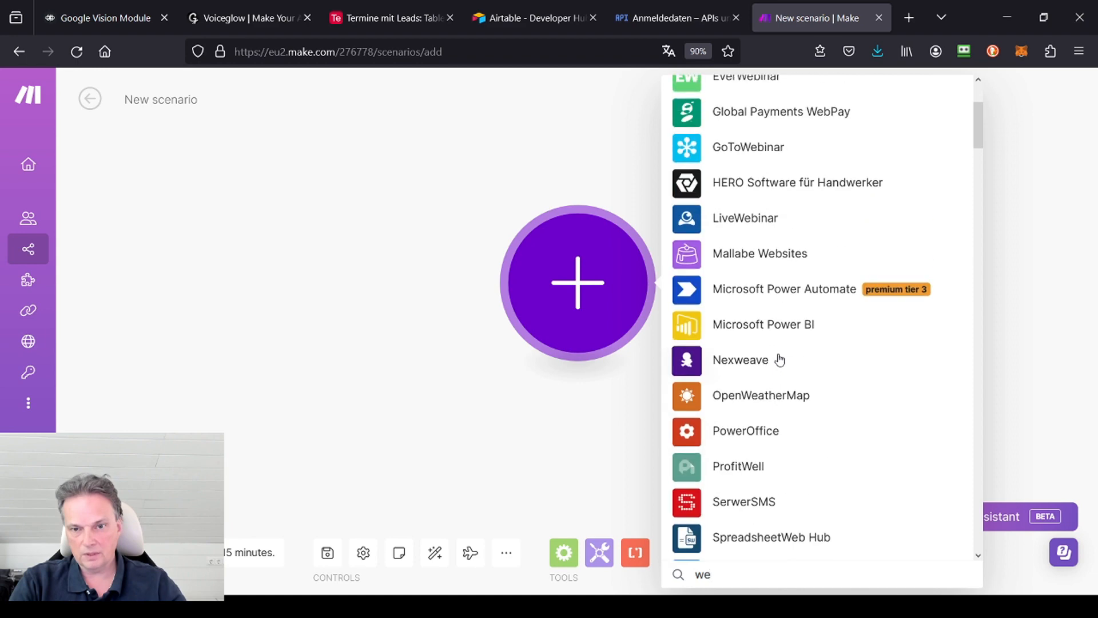
{"action": "scroll", "coordinate": [779, 359], "scroll_direction": "up", "scroll_amount": 2}
{"action": "scroll", "coordinate": [780, 364], "scroll_direction": "down", "scroll_amount": 6}
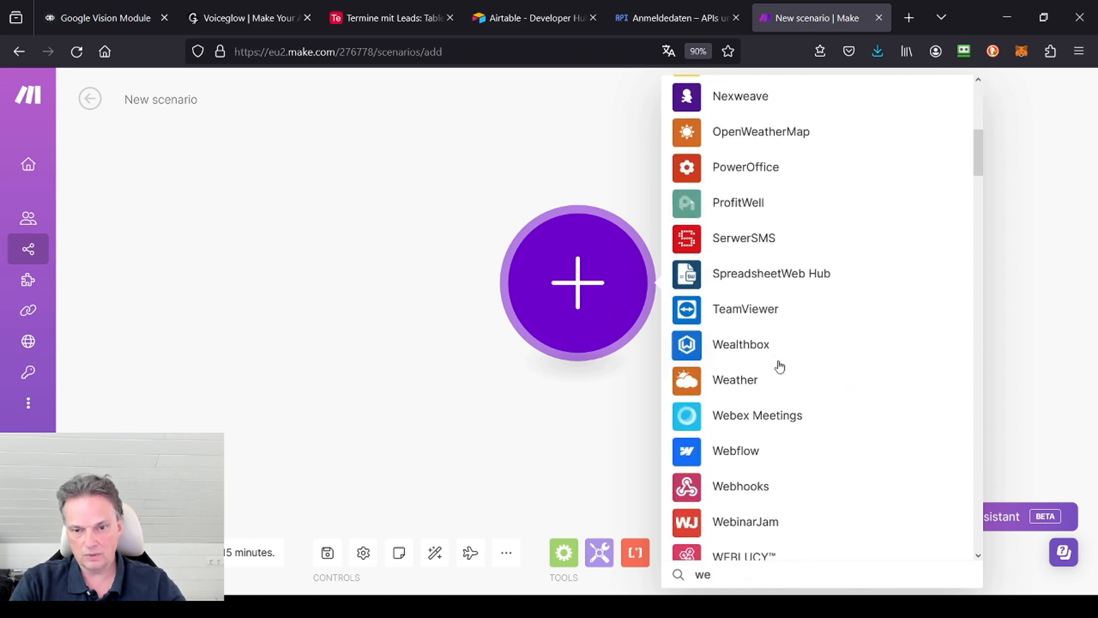
{"action": "scroll", "coordinate": [780, 366], "scroll_direction": "down", "scroll_amount": 2}
{"action": "left_click", "coordinate": [748, 341]}
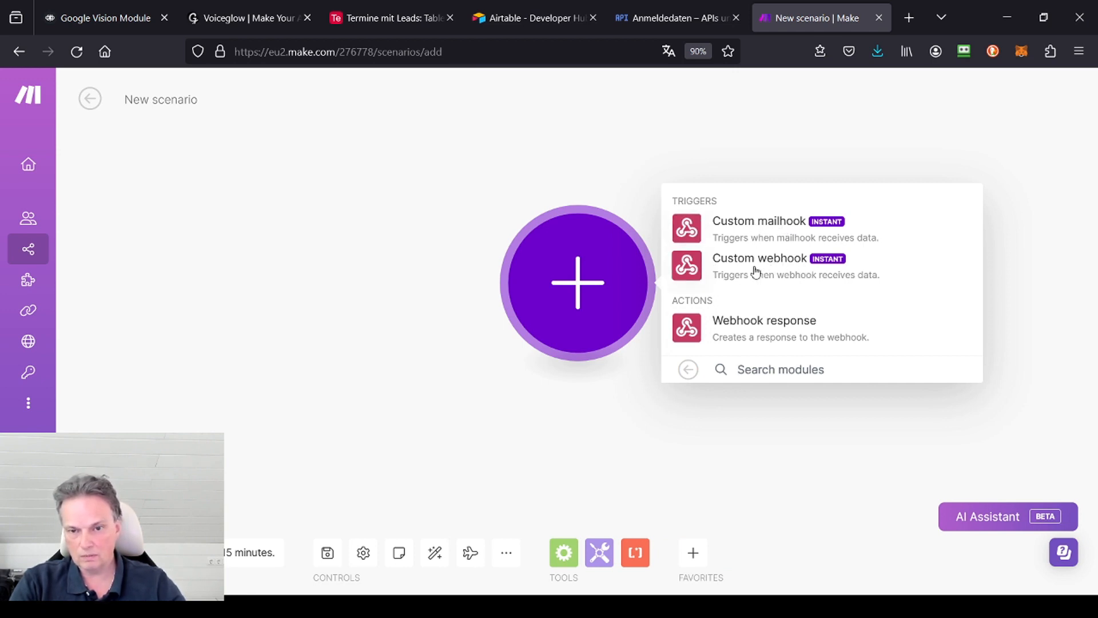
{"action": "left_click", "coordinate": [780, 270]}
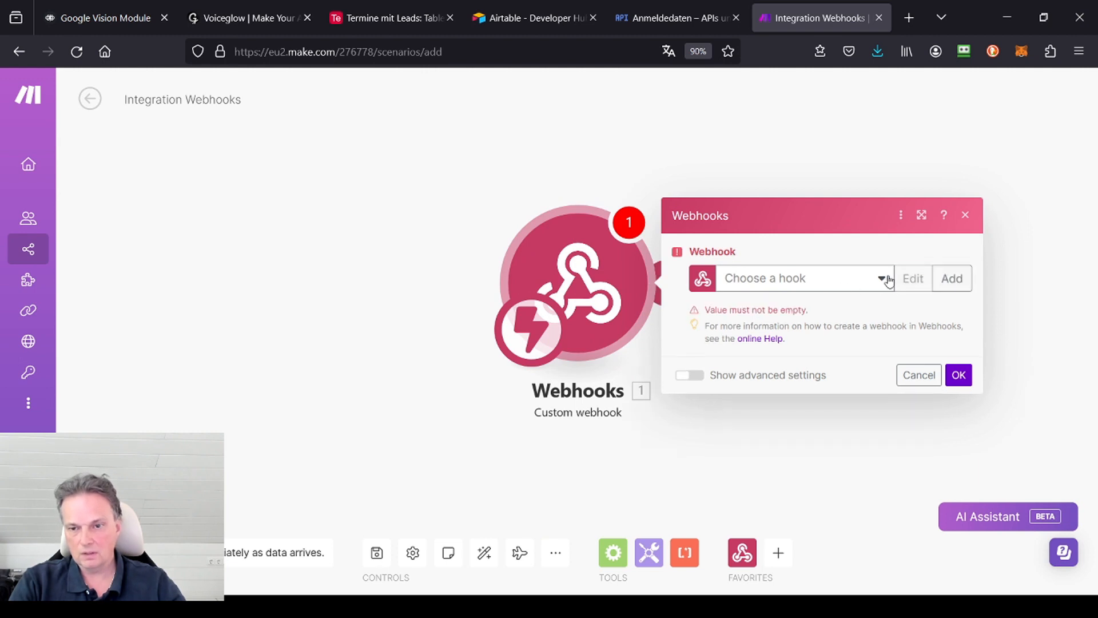
Step: Create a webhook named Vision for the trigger and select its generated address
{"action": "left_click", "coordinate": [959, 285]}
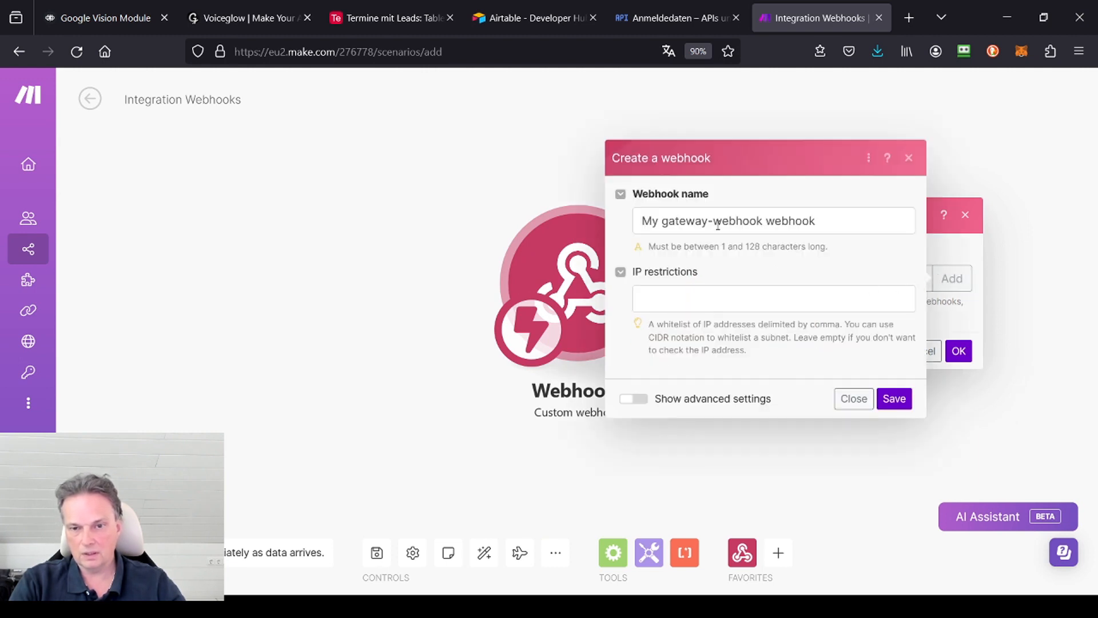
{"action": "left_click_drag", "start_coordinate": [841, 220], "coordinate": [639, 222]}
{"action": "type", "text": "Vision"}
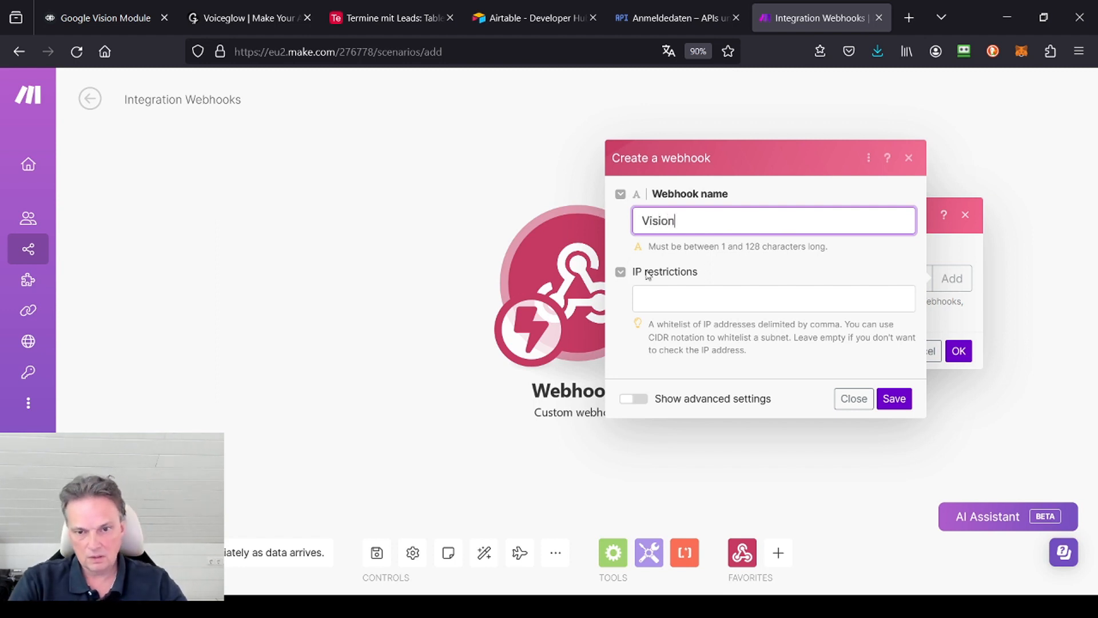
{"action": "left_click", "coordinate": [891, 407]}
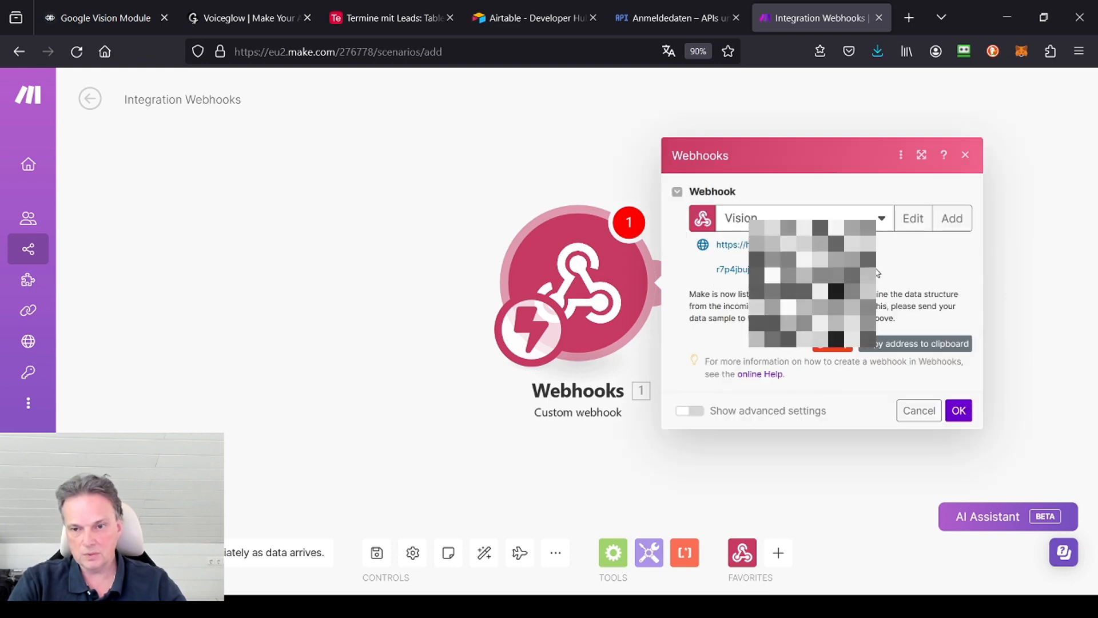
{"action": "left_click_drag", "start_coordinate": [858, 271], "coordinate": [712, 236]}
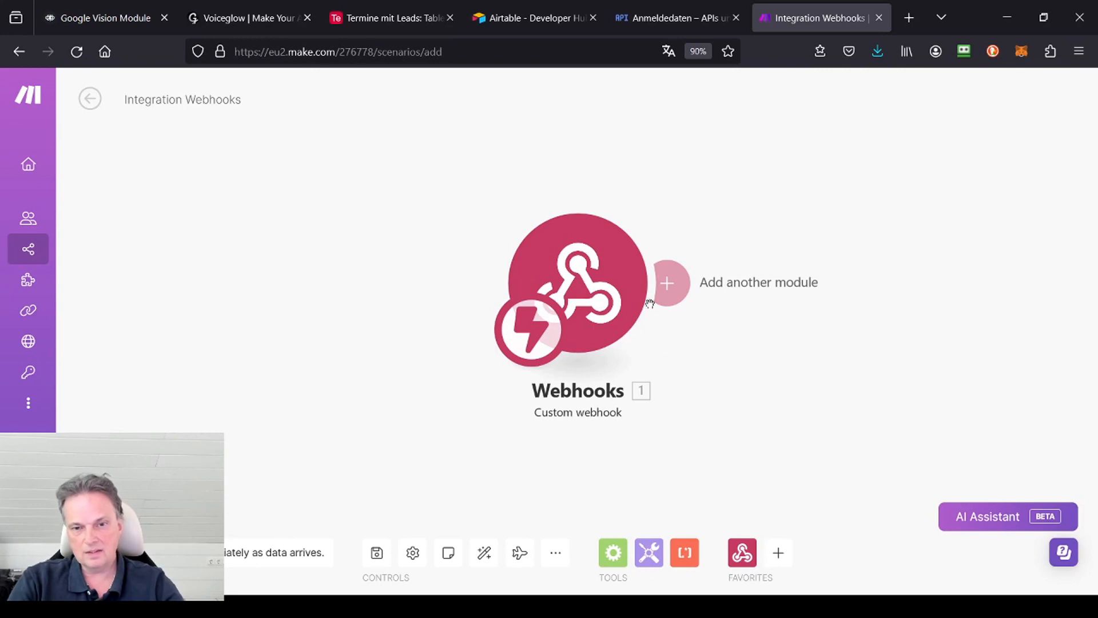
Step: Add the Google Cloud Vision module Run Text Detection (OCR) within an Image after the webhook
{"action": "left_click", "coordinate": [667, 283]}
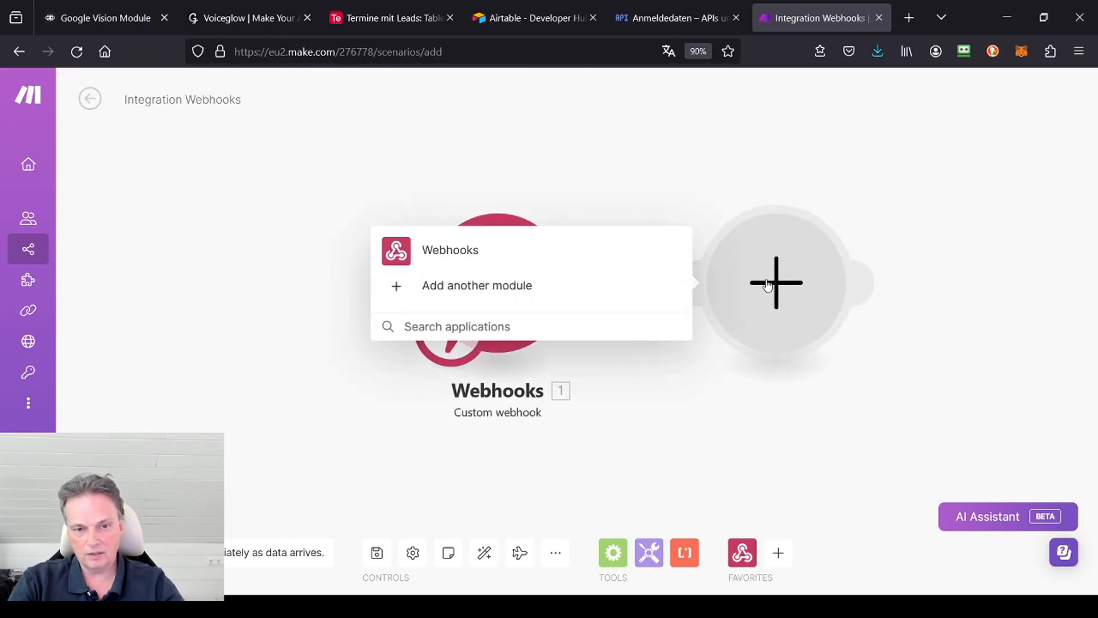
{"action": "left_click", "coordinate": [485, 332]}
{"action": "type", "text": "googl"}
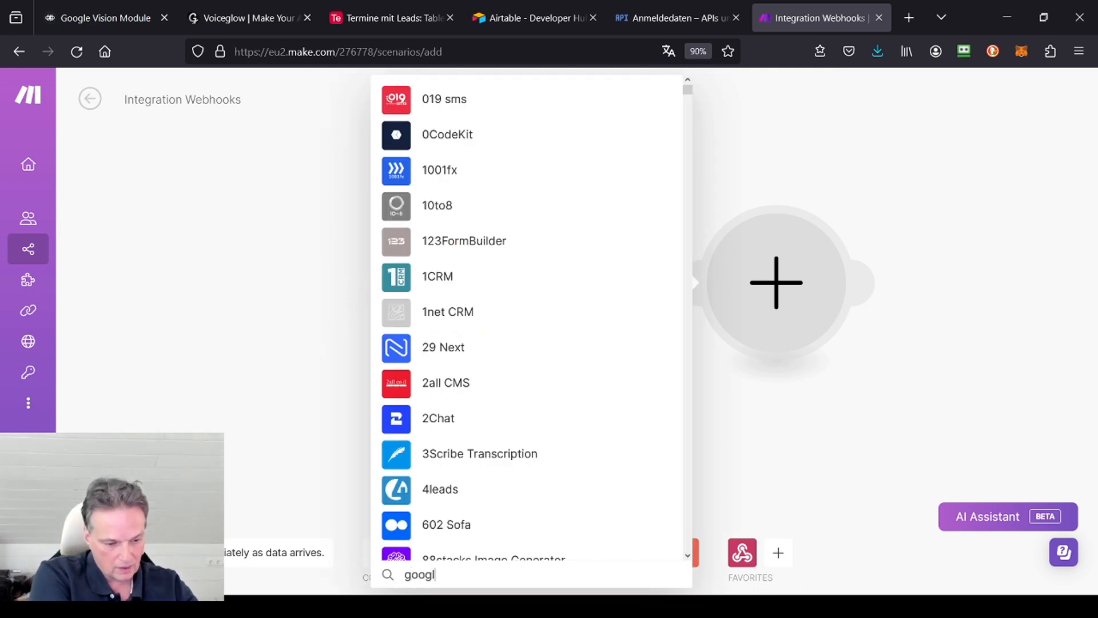
{"action": "type", "text": "e vision"}
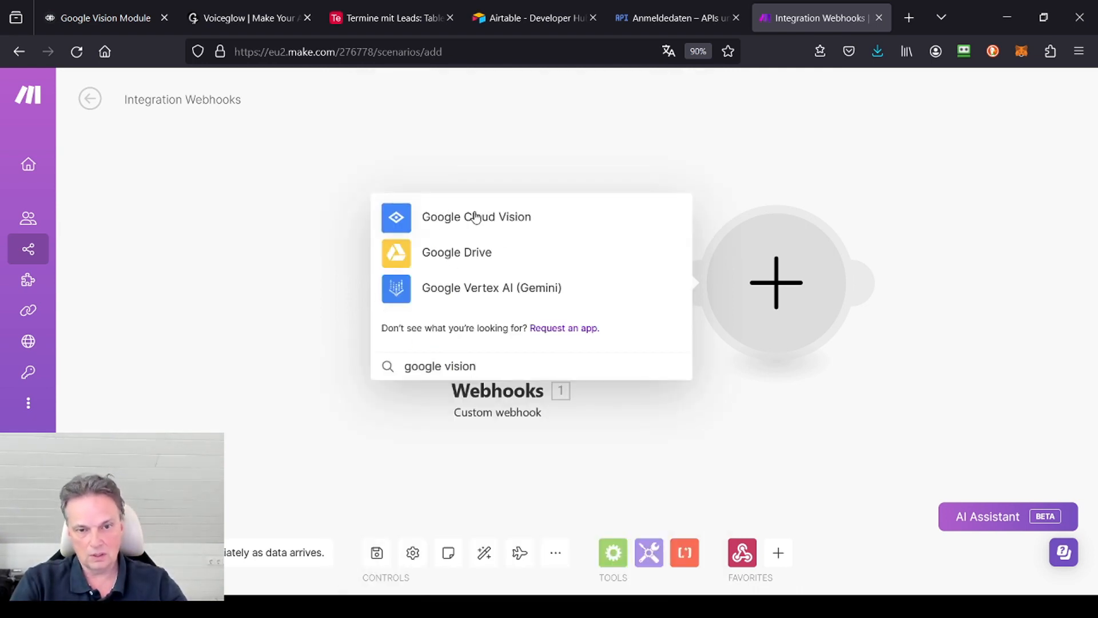
{"action": "left_click", "coordinate": [503, 219]}
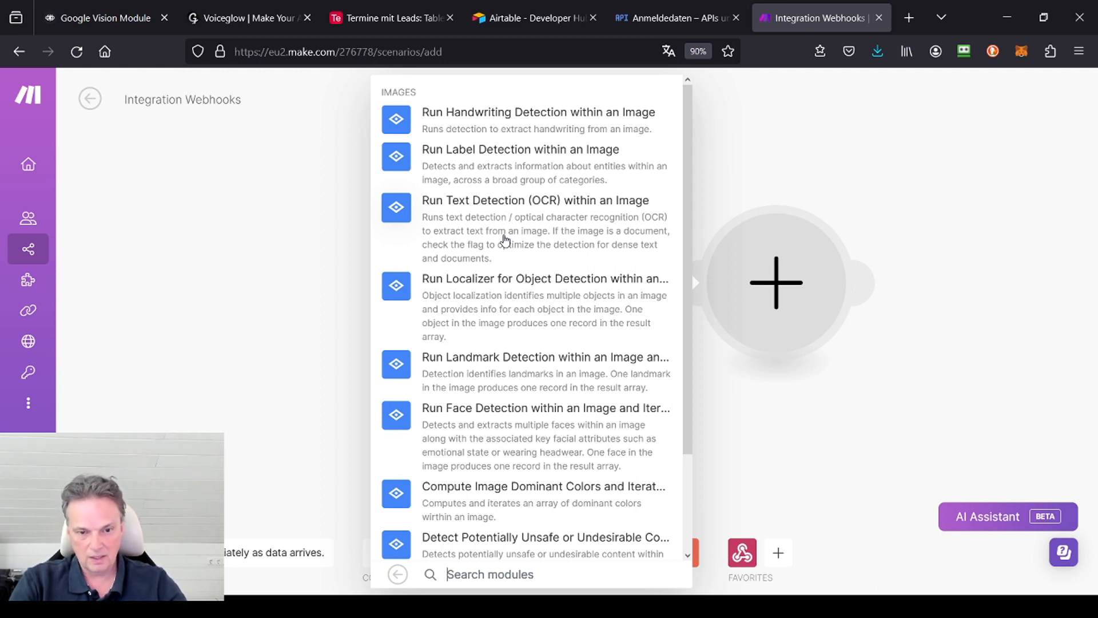
{"action": "scroll", "coordinate": [506, 246], "scroll_direction": "down", "scroll_amount": 3}
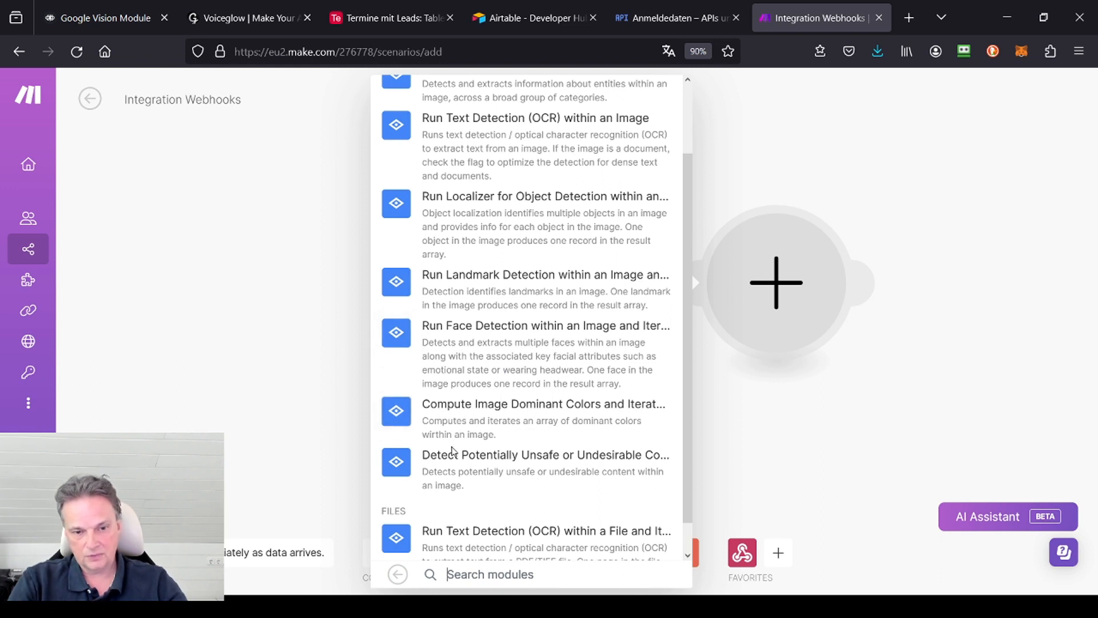
{"action": "scroll", "coordinate": [526, 218], "scroll_direction": "down", "scroll_amount": 1}
{"action": "scroll", "coordinate": [495, 279], "scroll_direction": "up", "scroll_amount": 3}
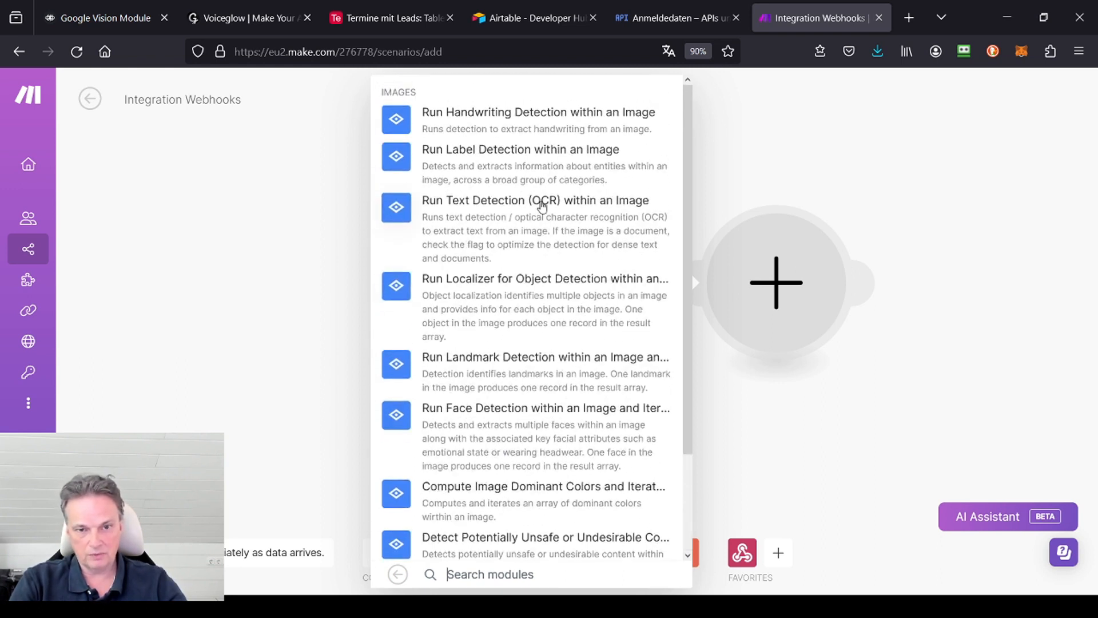
{"action": "left_click", "coordinate": [542, 212]}
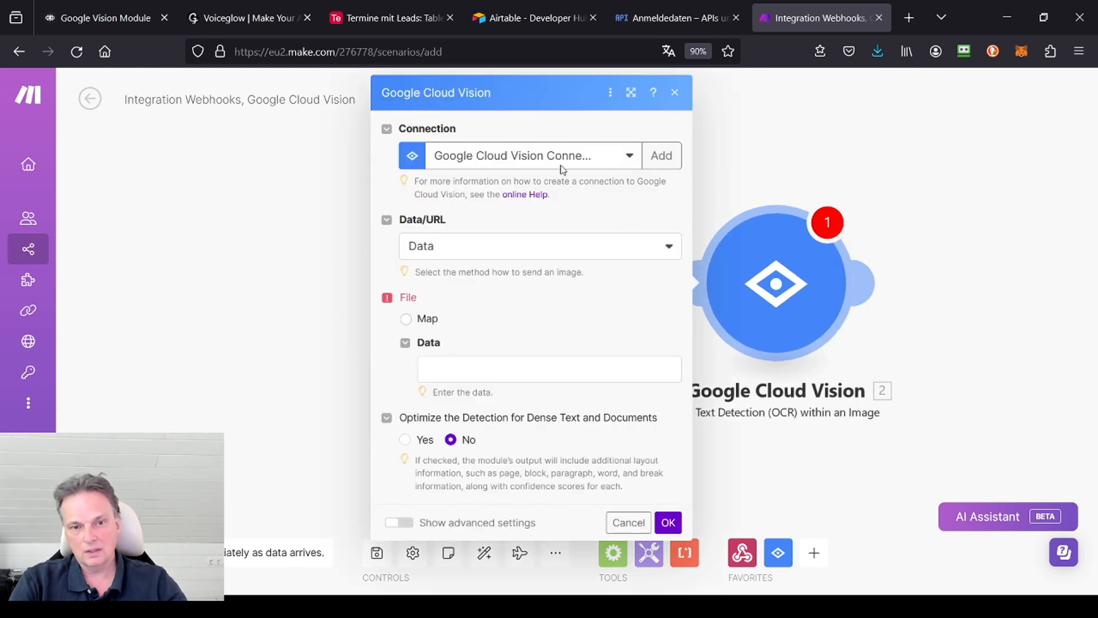
Step: Review the Google Cloud Vision module's connection choices and the form for creating a new connection, leaving it unsaved
{"action": "left_click", "coordinate": [632, 163]}
{"action": "left_click", "coordinate": [592, 127]}
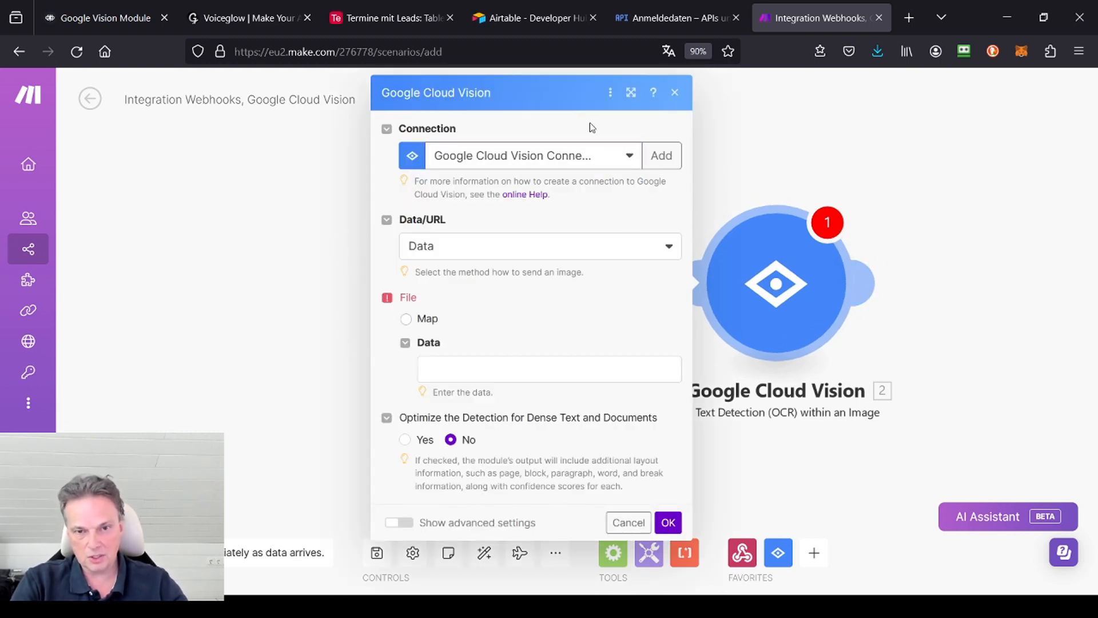
{"action": "left_click", "coordinate": [675, 156]}
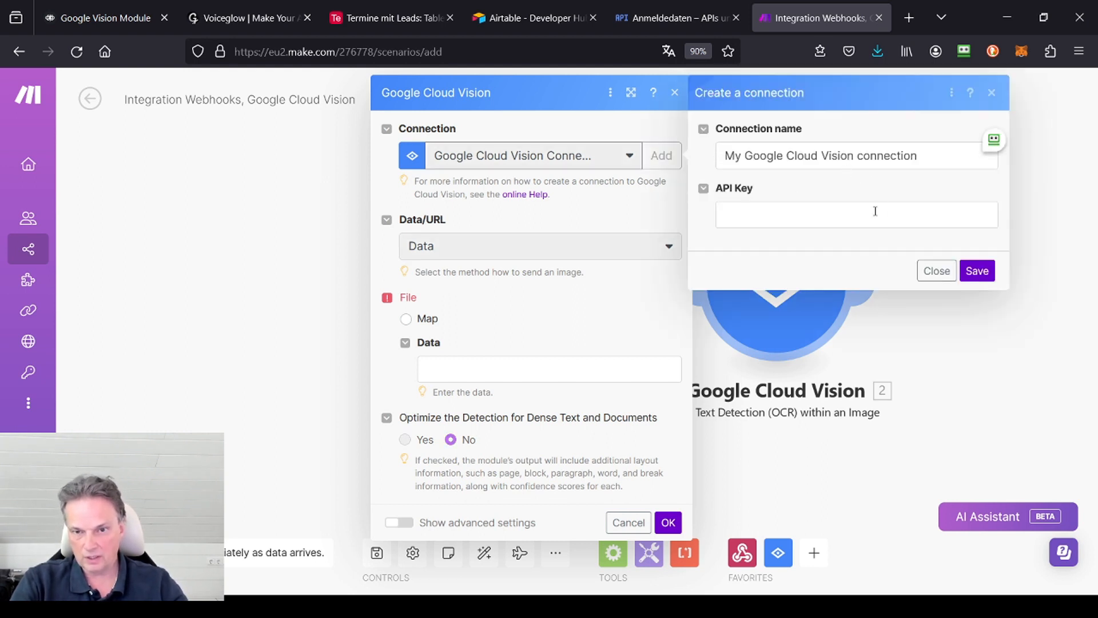
{"action": "left_click", "coordinate": [991, 94]}
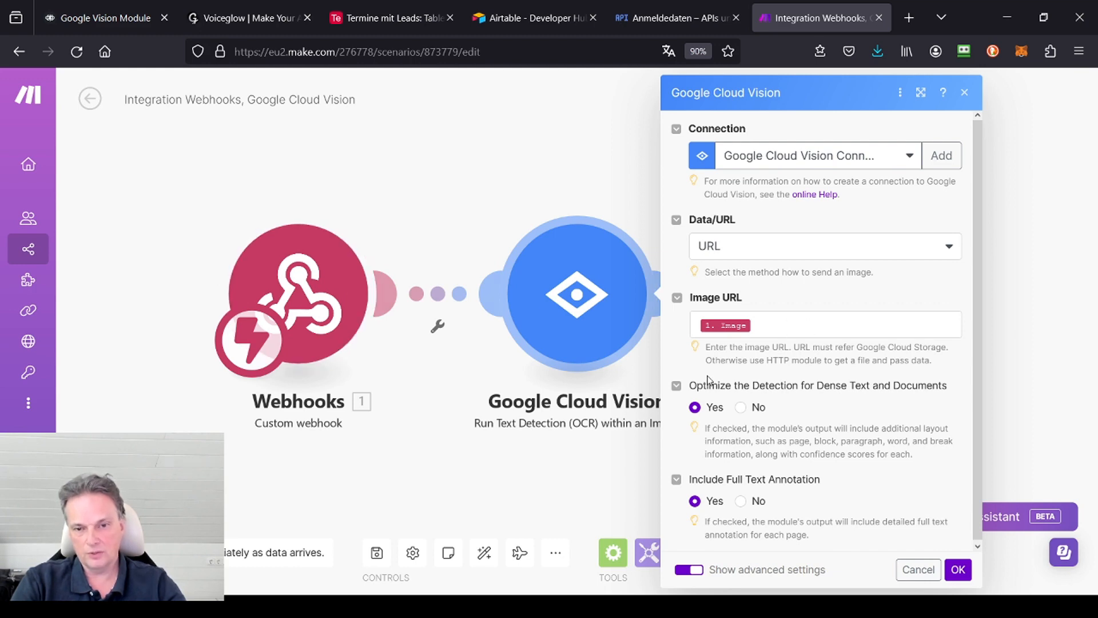
Step: Review the Image URL mapping in the existing scenario's Google Cloud Vision module and close the settings without changes
{"action": "left_click", "coordinate": [780, 325]}
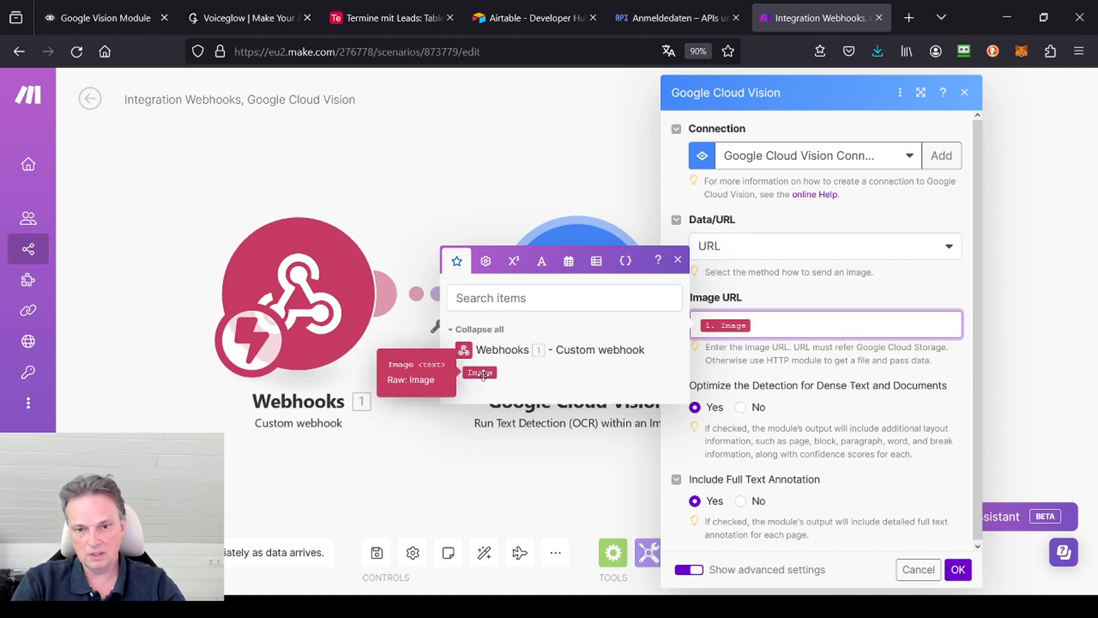
{"action": "left_click", "coordinate": [679, 262]}
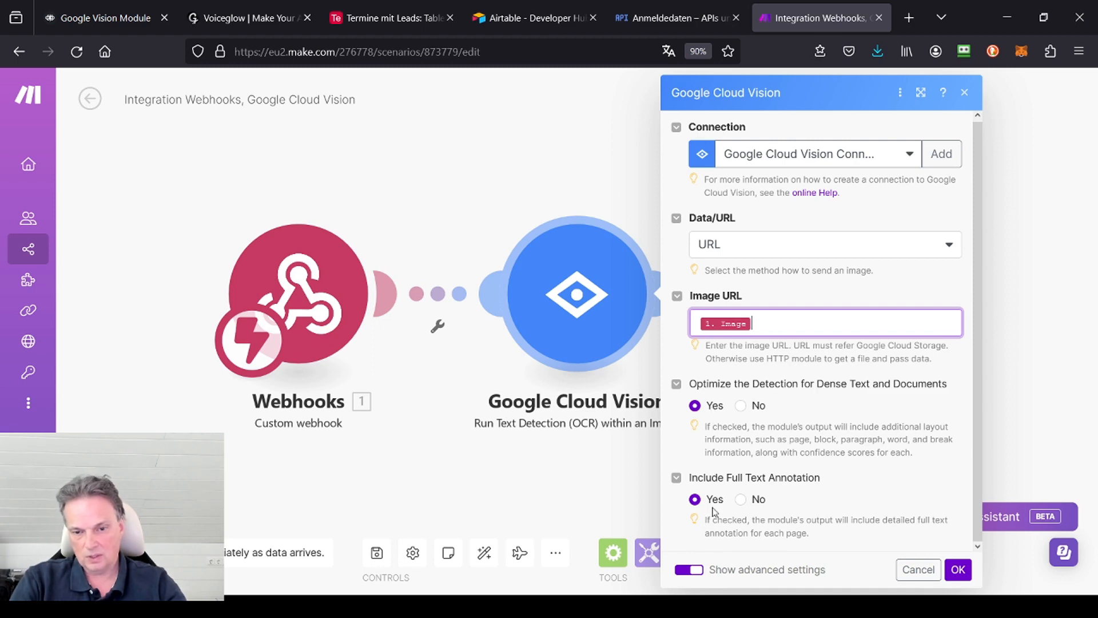
{"action": "left_click", "coordinate": [932, 570]}
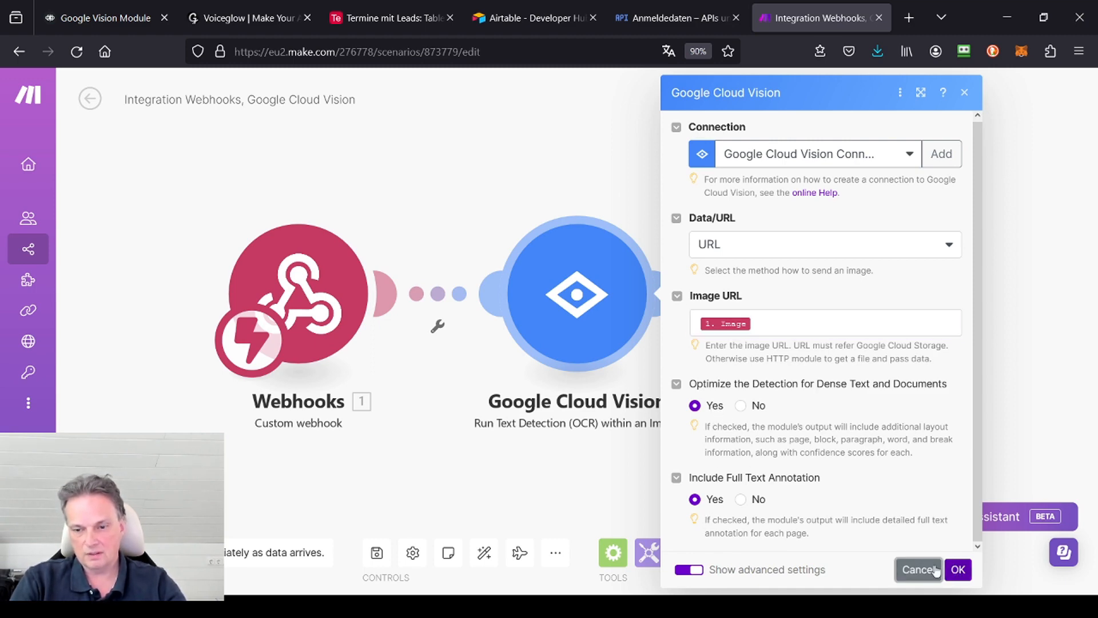
{"action": "left_click", "coordinate": [933, 570]}
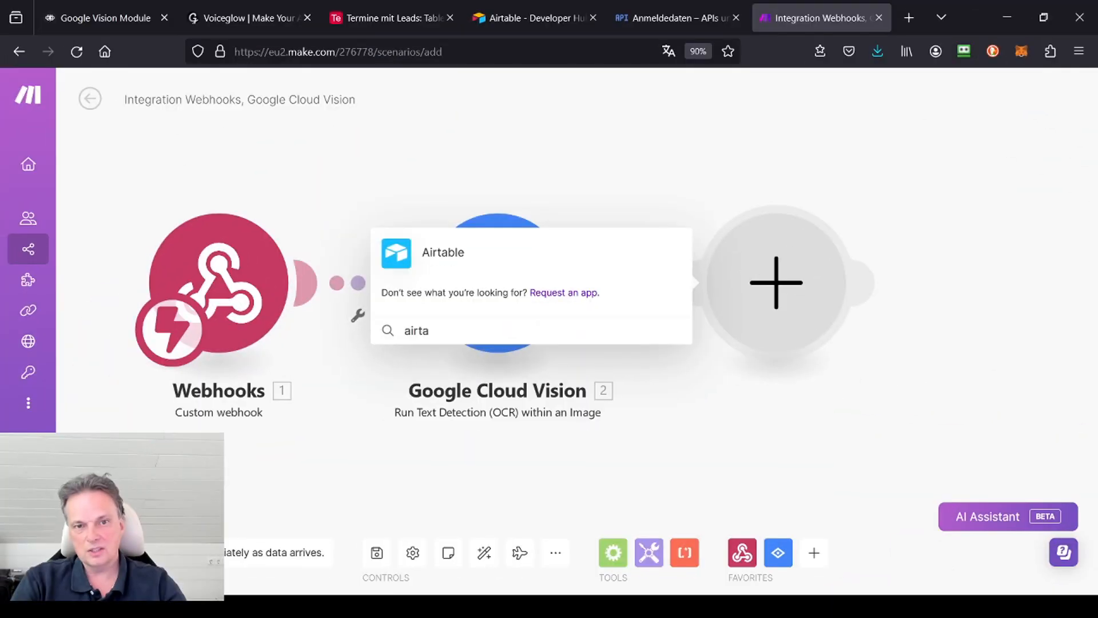
Step: Add the Airtable module Create a Record after the Google Cloud Vision module
{"action": "left_click", "coordinate": [466, 255]}
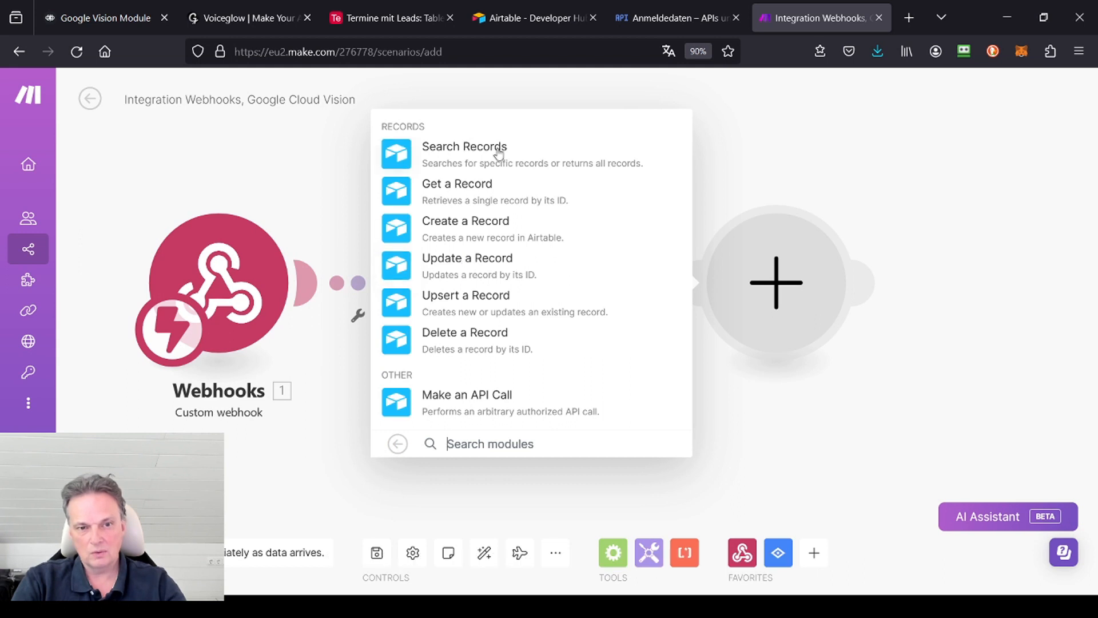
{"action": "left_click", "coordinate": [528, 234]}
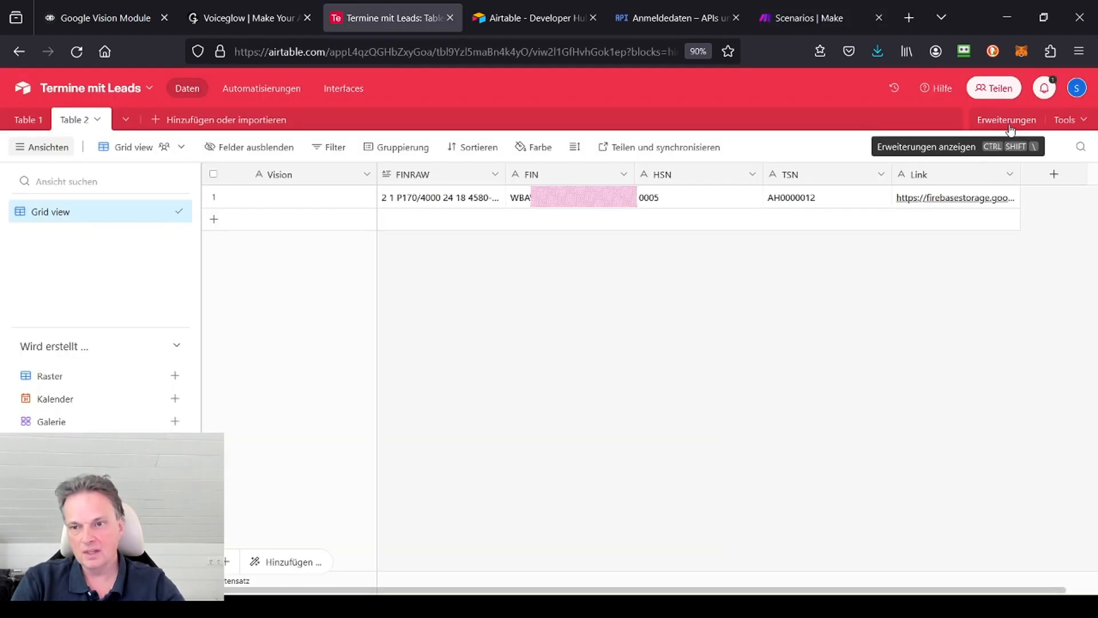
{"action": "left_click", "coordinate": [1083, 121]}
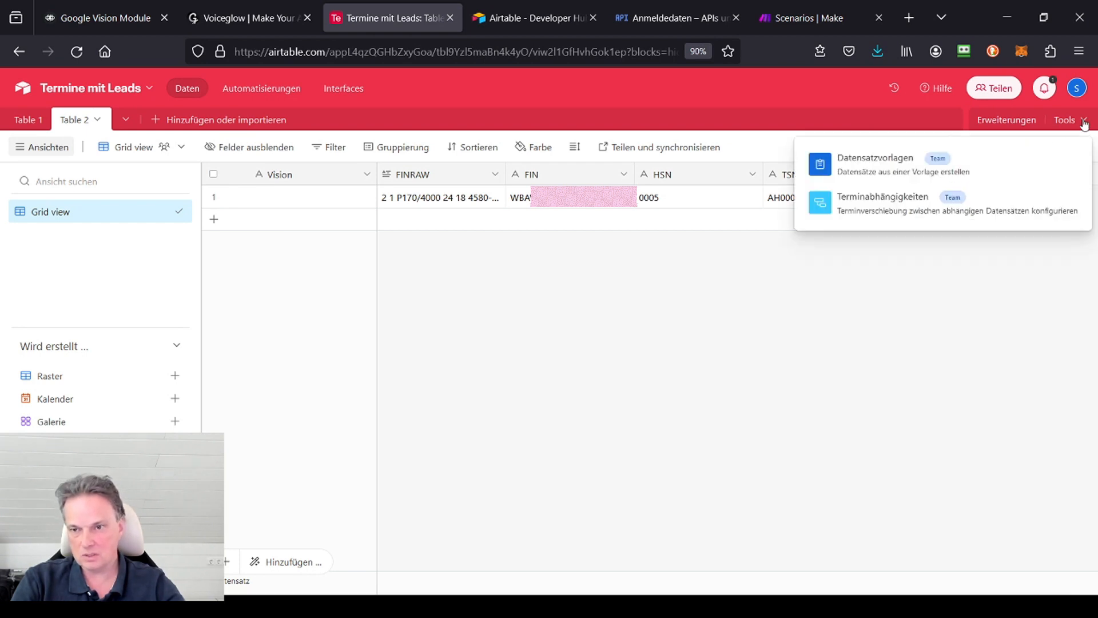
{"action": "left_click", "coordinate": [1030, 117]}
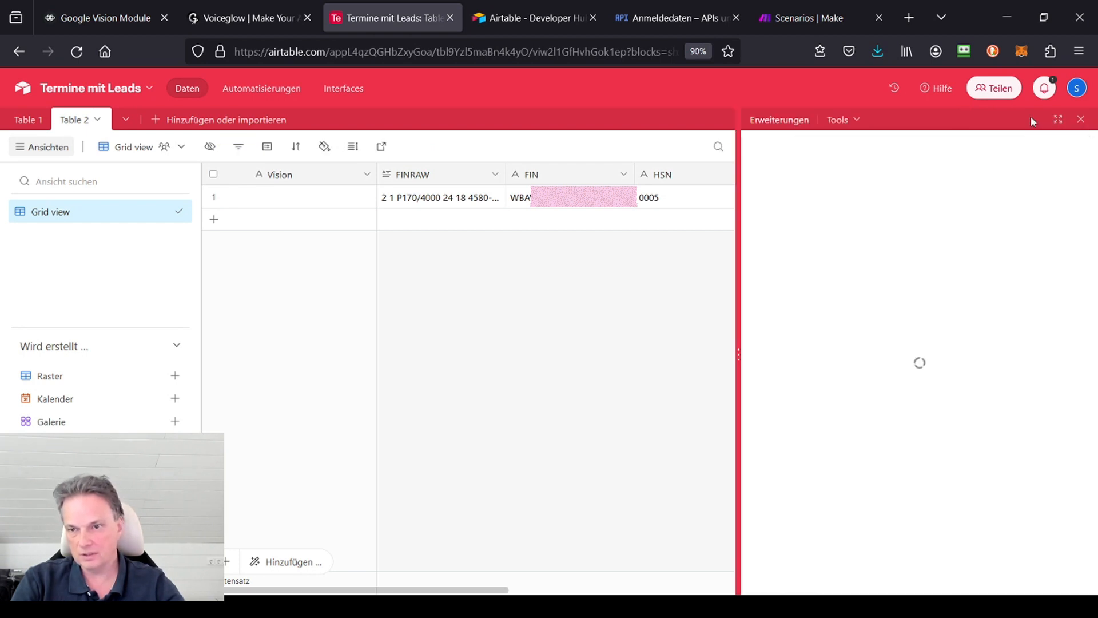
{"action": "left_click", "coordinate": [1081, 120]}
Step: Open Airtable's developer hub from the account options and review the API key and personal access token pages
{"action": "left_click", "coordinate": [1077, 87]}
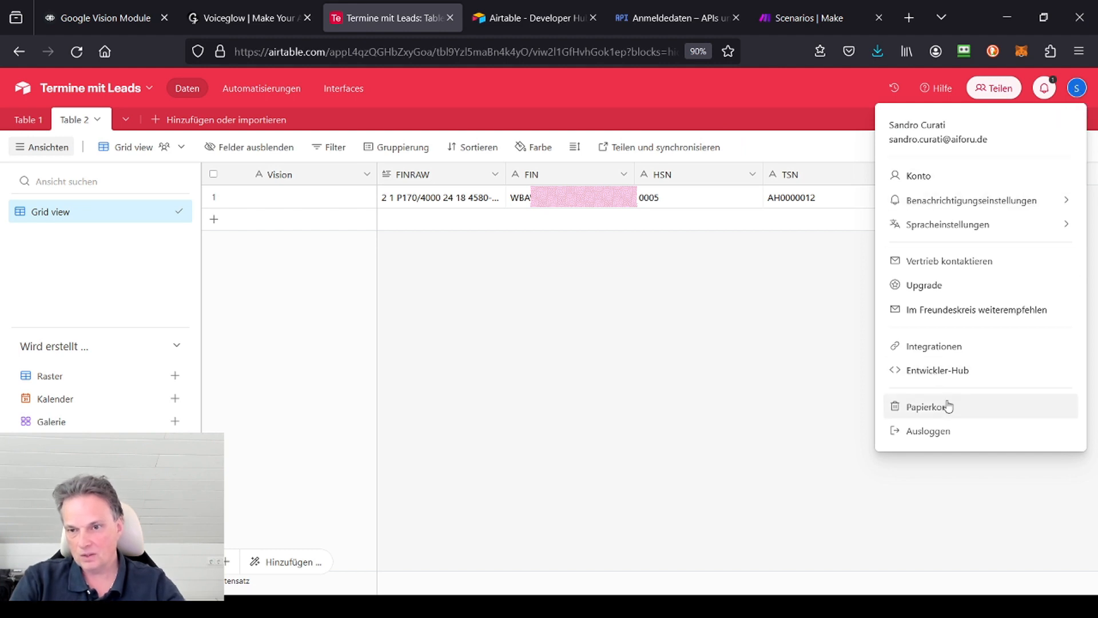
{"action": "left_click", "coordinate": [955, 372]}
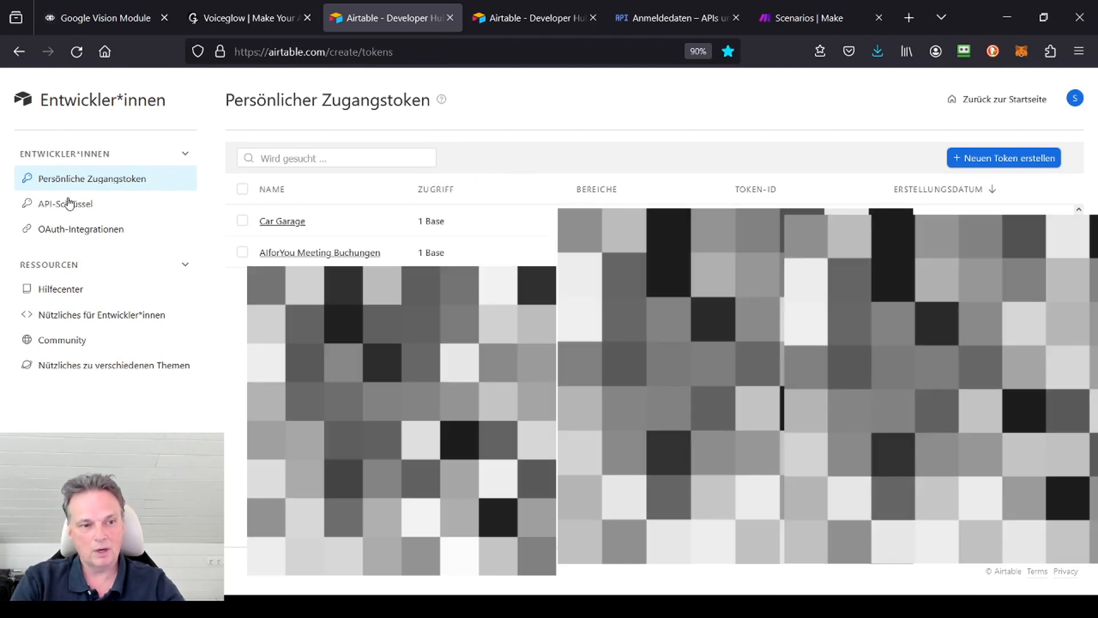
{"action": "left_click", "coordinate": [73, 203]}
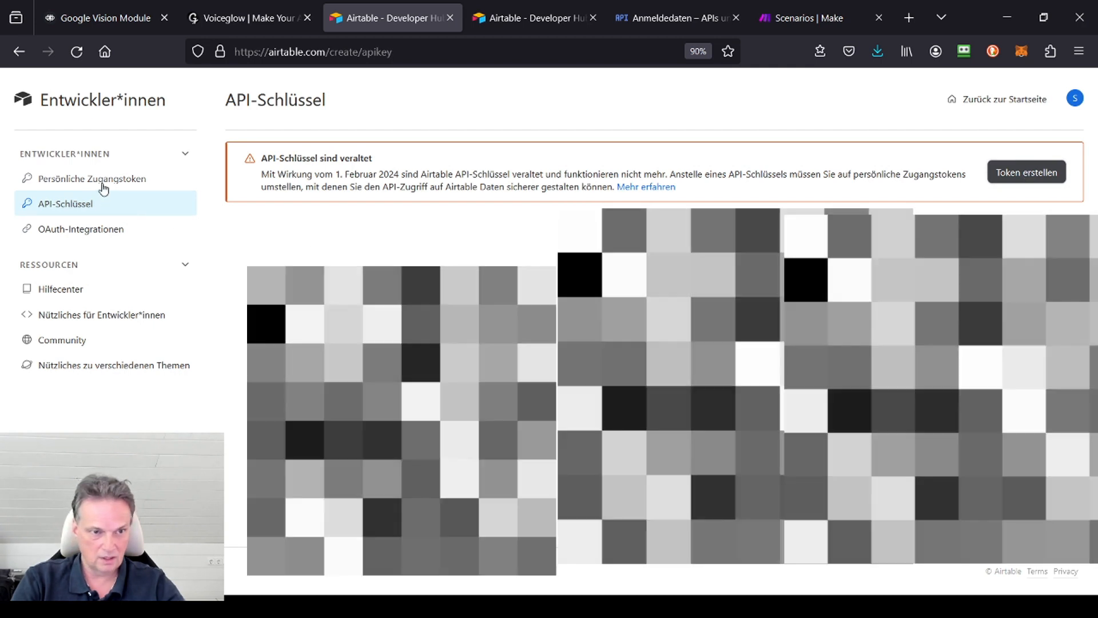
{"action": "left_click", "coordinate": [102, 182]}
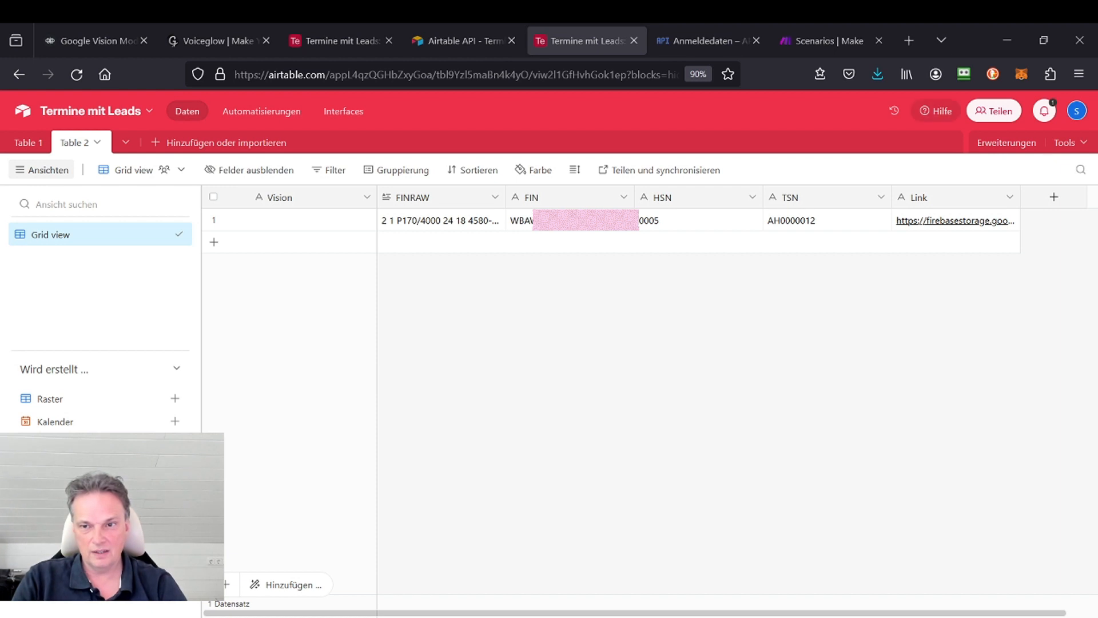
Step: Open the API documentation for the Termine mit Leads base and review its metadata, rate limits and authentication example request URL
{"action": "left_click", "coordinate": [943, 112]}
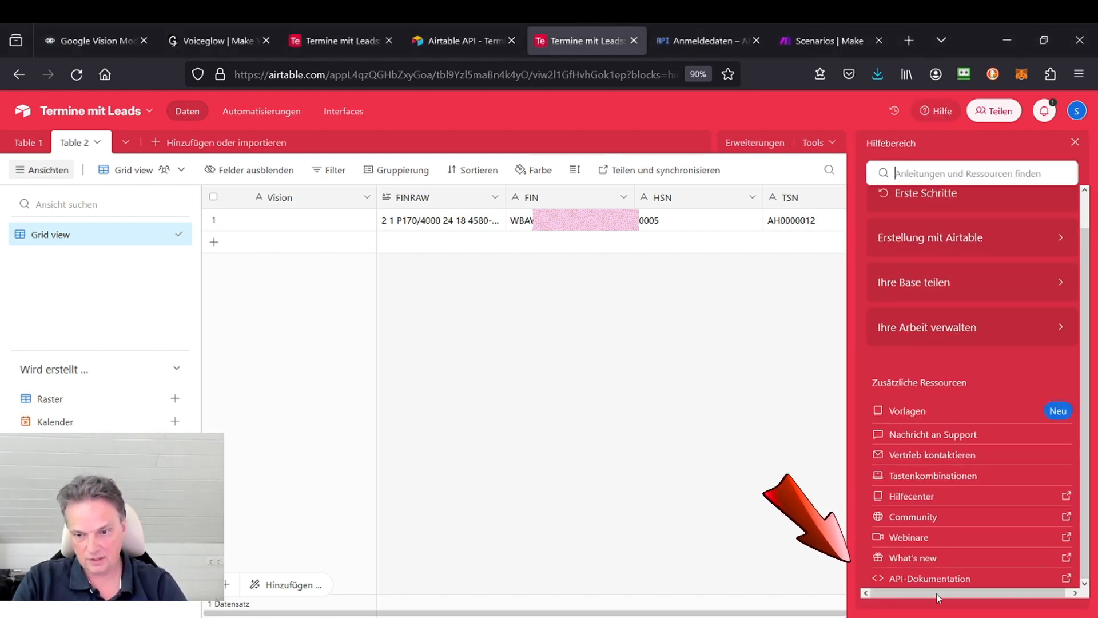
{"action": "left_click", "coordinate": [938, 579]}
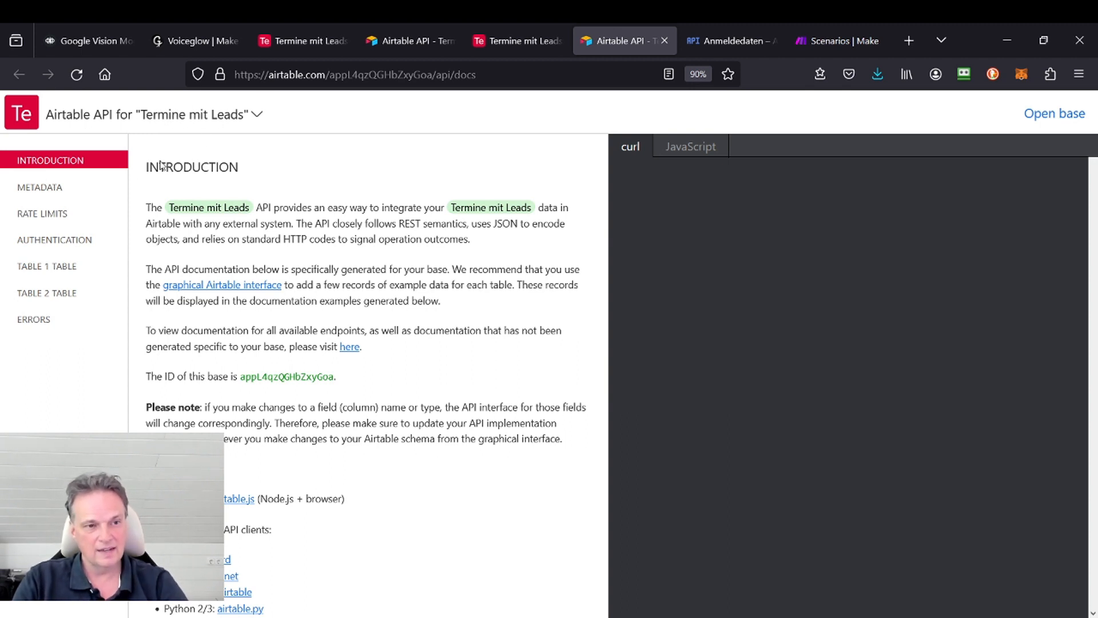
{"action": "left_click", "coordinate": [59, 194]}
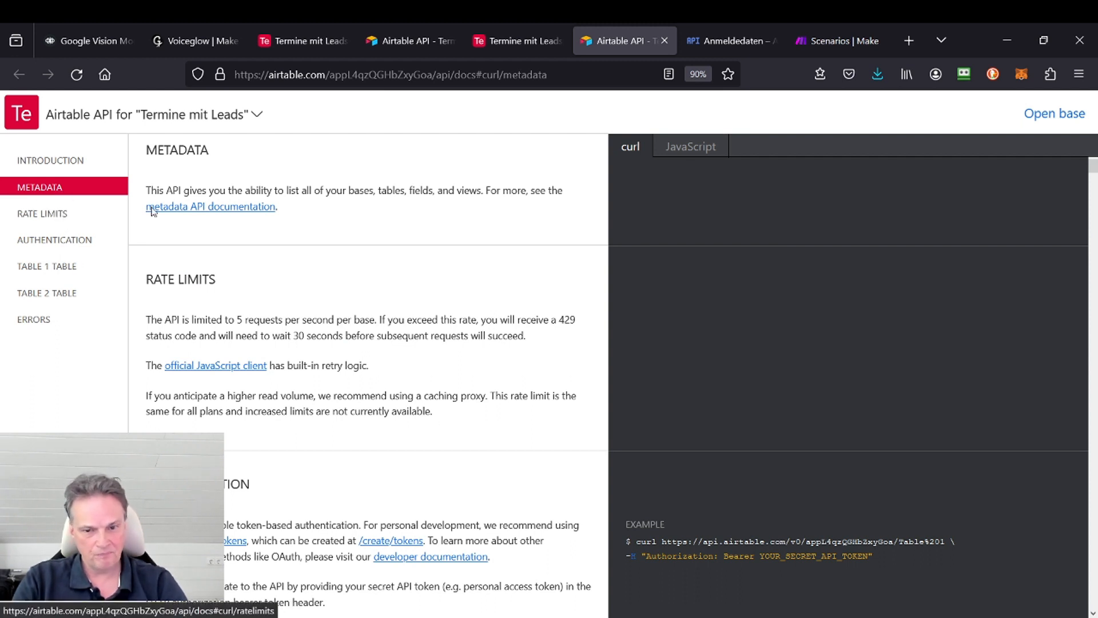
{"action": "scroll", "coordinate": [720, 391], "scroll_direction": "down", "scroll_amount": 2}
{"action": "scroll", "coordinate": [628, 422], "scroll_direction": "down", "scroll_amount": 4}
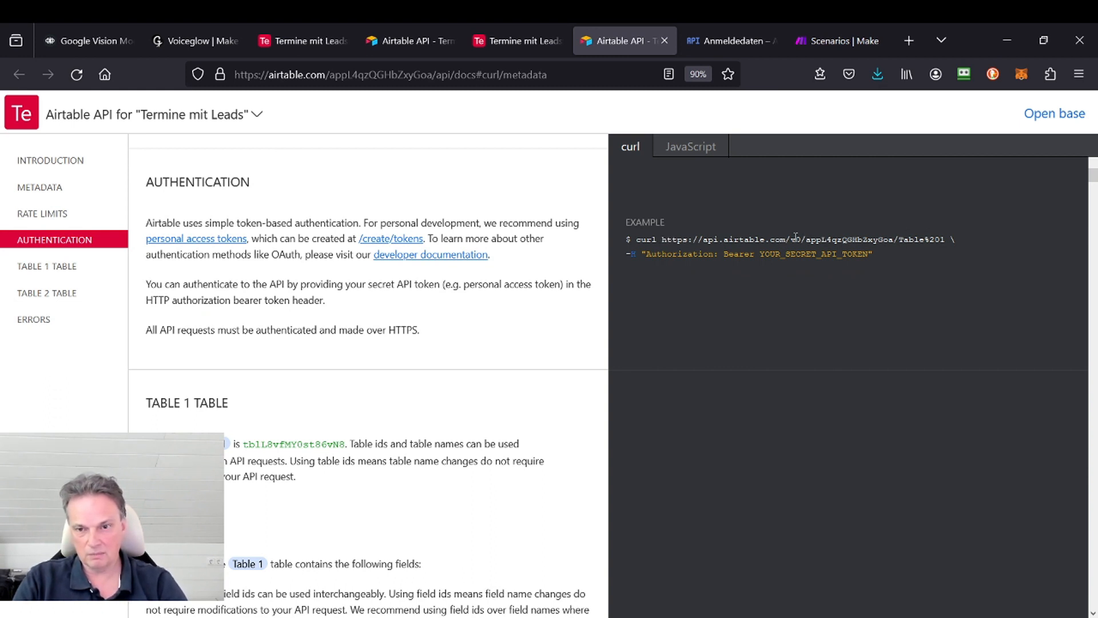
{"action": "left_click_drag", "start_coordinate": [664, 239], "coordinate": [955, 237]}
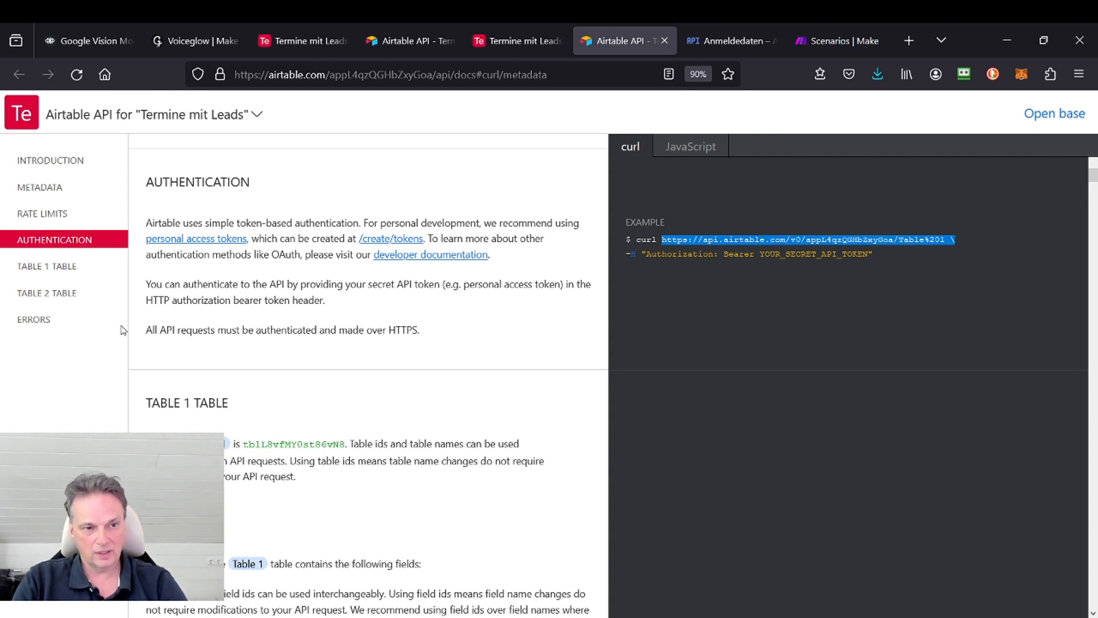
Step: Review the Table 1 API reference for field IDs and for listing, retrieving and creating records, highlighting the create request's endpoint URL
{"action": "left_click", "coordinate": [39, 267]}
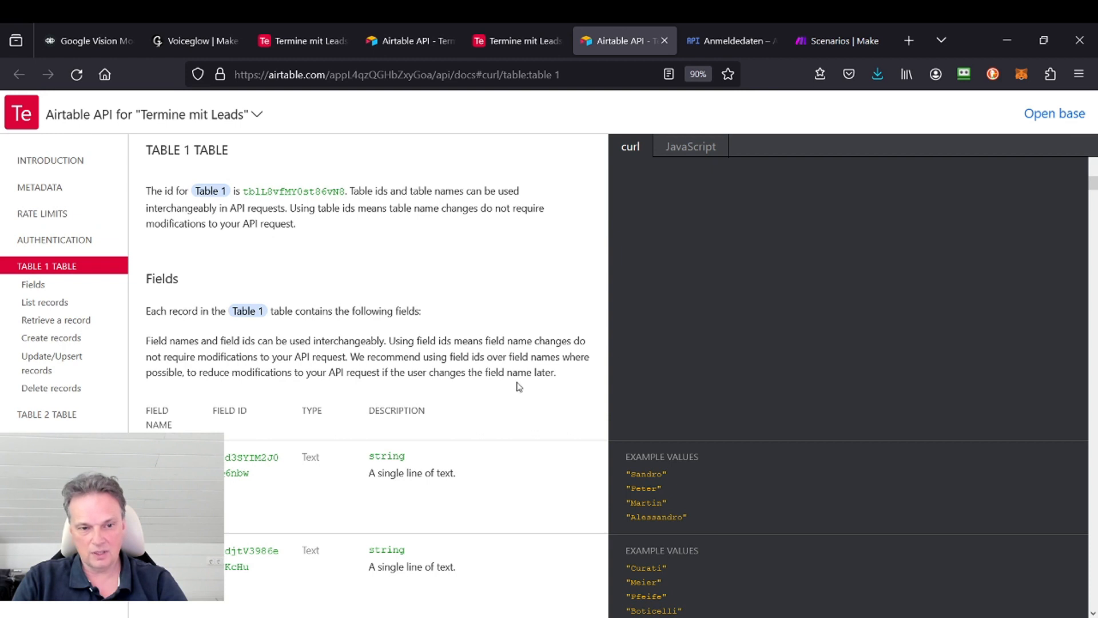
{"action": "scroll", "coordinate": [359, 327], "scroll_direction": "down", "scroll_amount": 3}
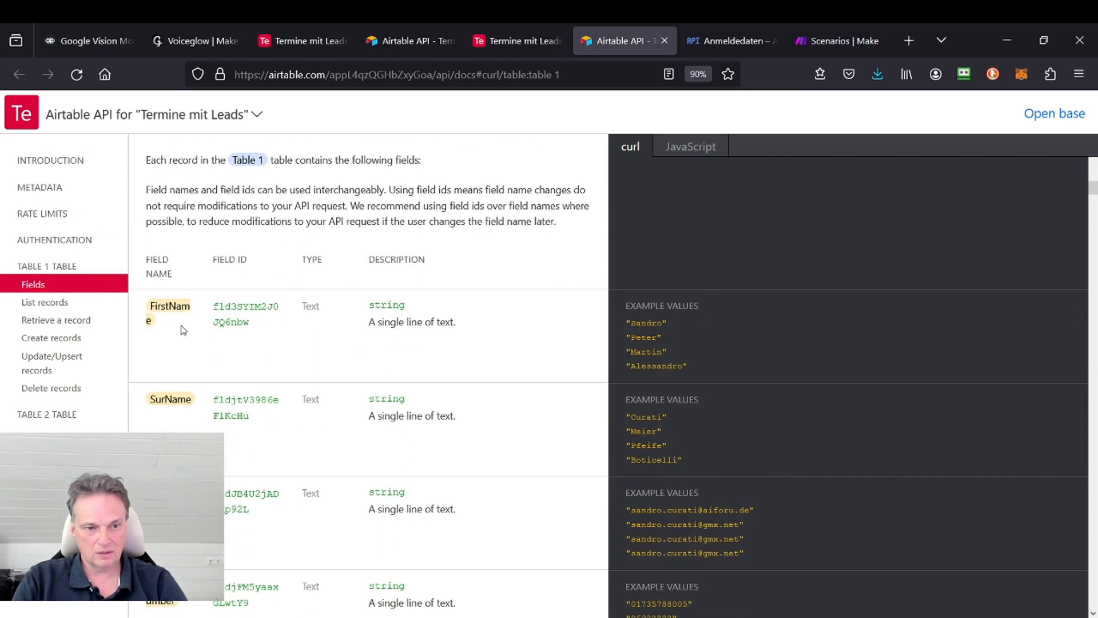
{"action": "left_click_drag", "start_coordinate": [256, 326], "coordinate": [207, 301]}
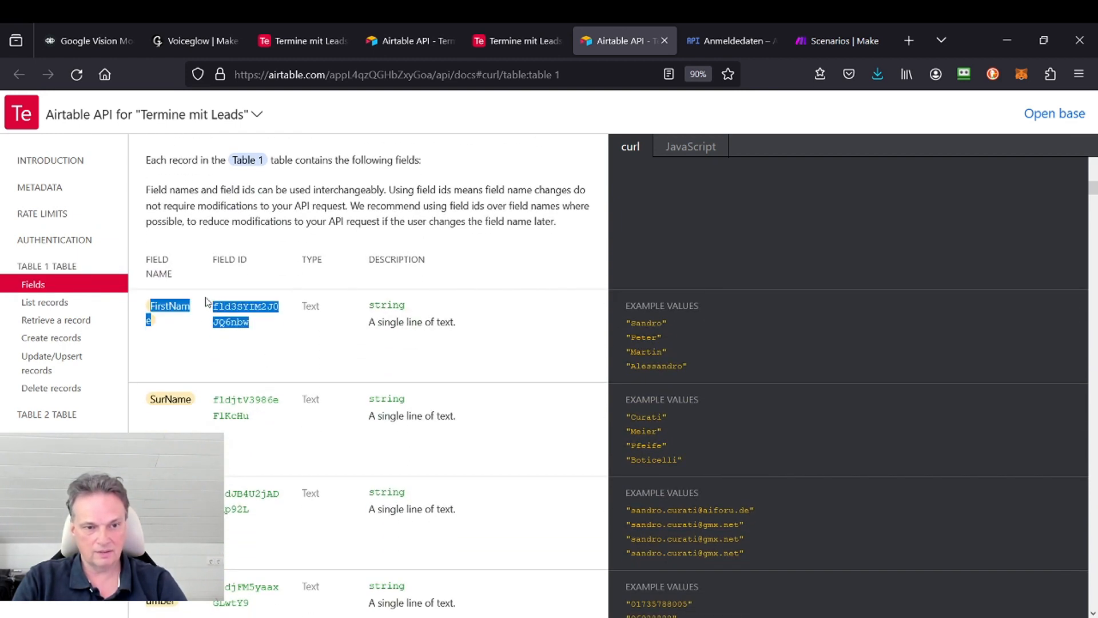
{"action": "left_click", "coordinate": [239, 253]}
{"action": "left_click", "coordinate": [44, 302]}
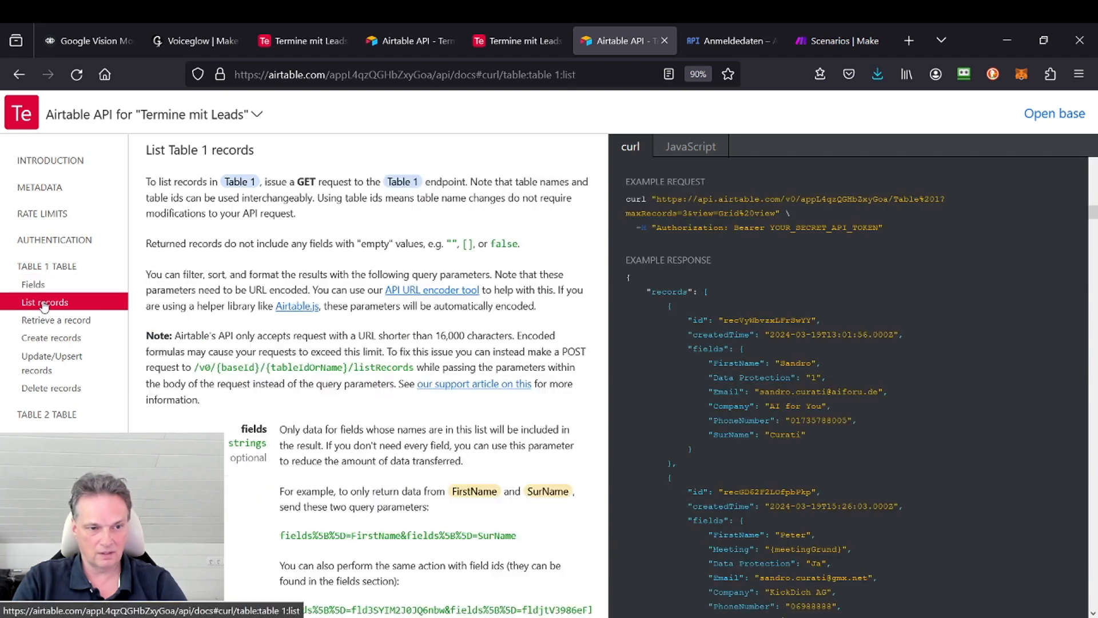
{"action": "left_click", "coordinate": [64, 319]}
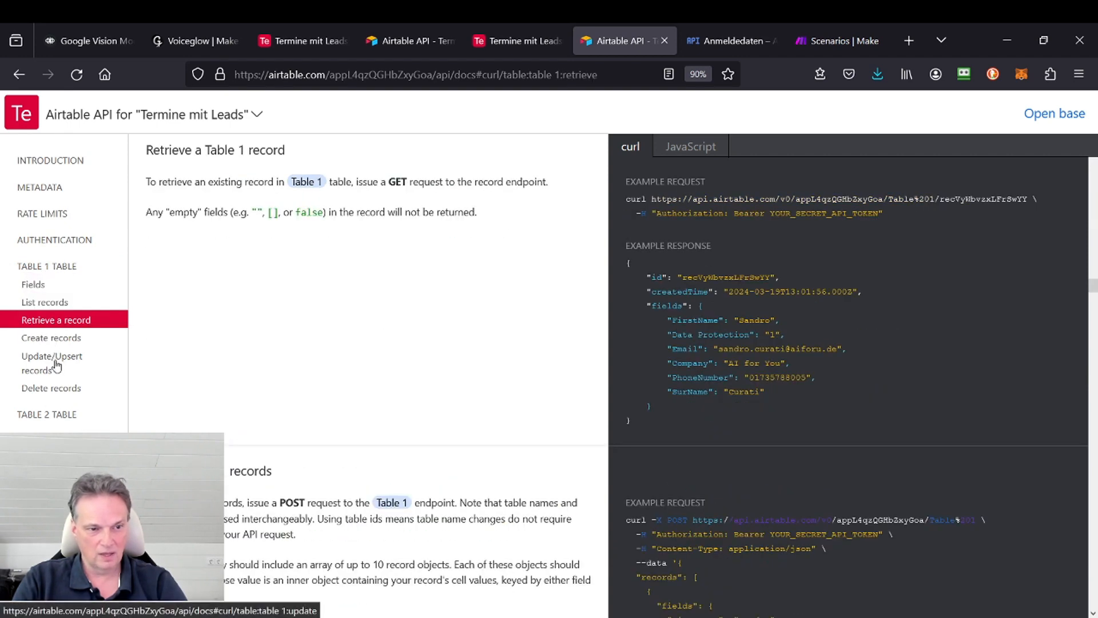
{"action": "left_click", "coordinate": [63, 340]}
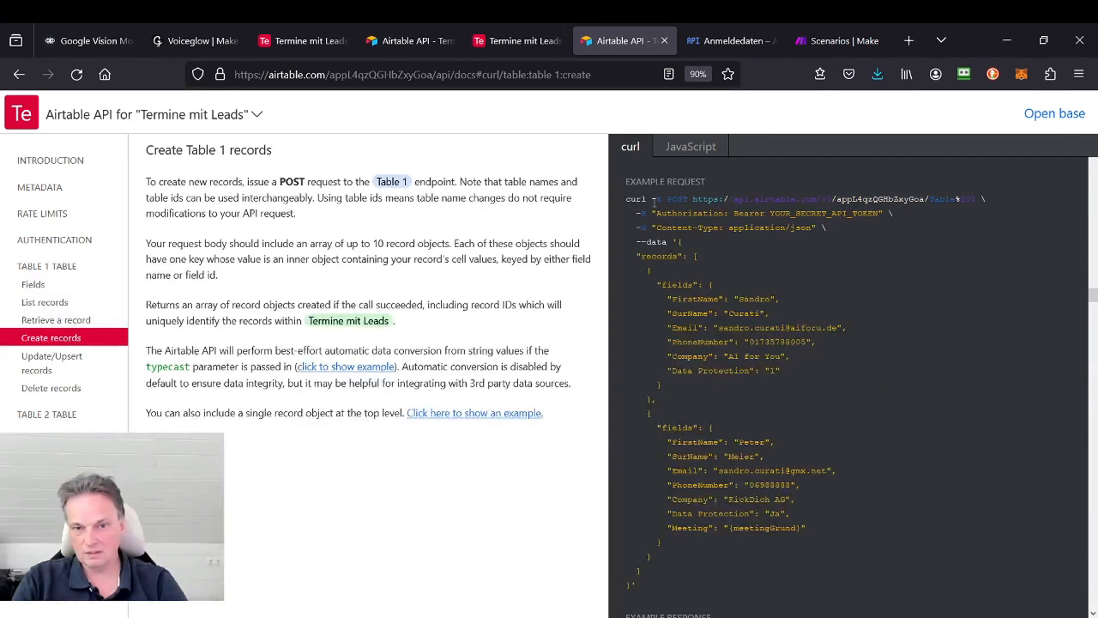
{"action": "left_click_drag", "start_coordinate": [692, 198], "coordinate": [911, 198]}
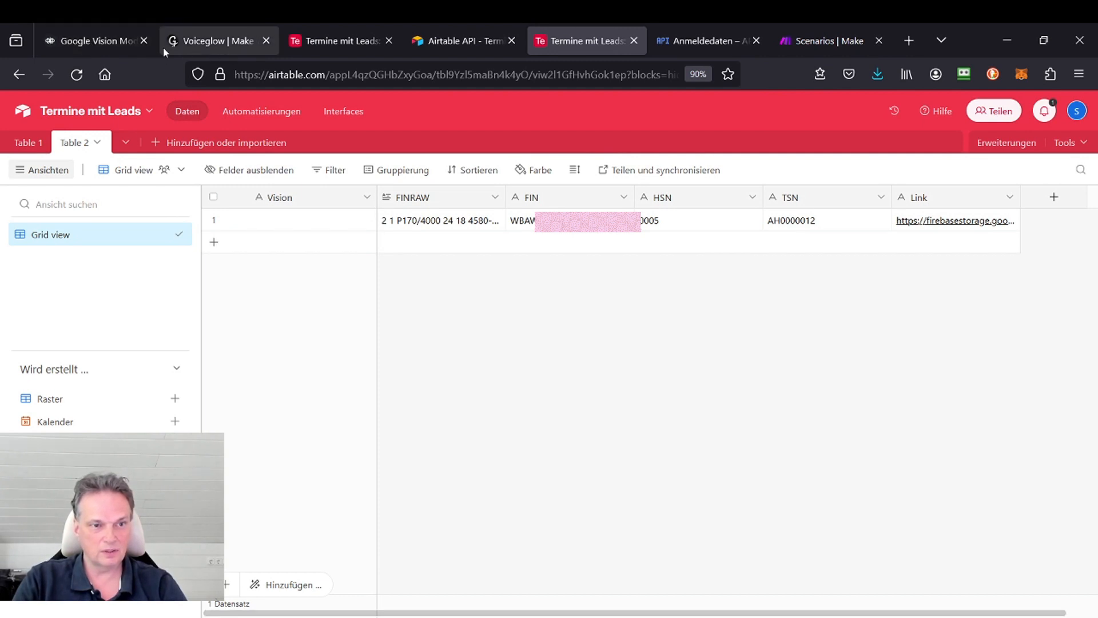
Step: Switch to the Google Vision Module project in Voiceflow and examine the flow from the welcome block through file upload to the POST block
{"action": "left_click", "coordinate": [117, 39]}
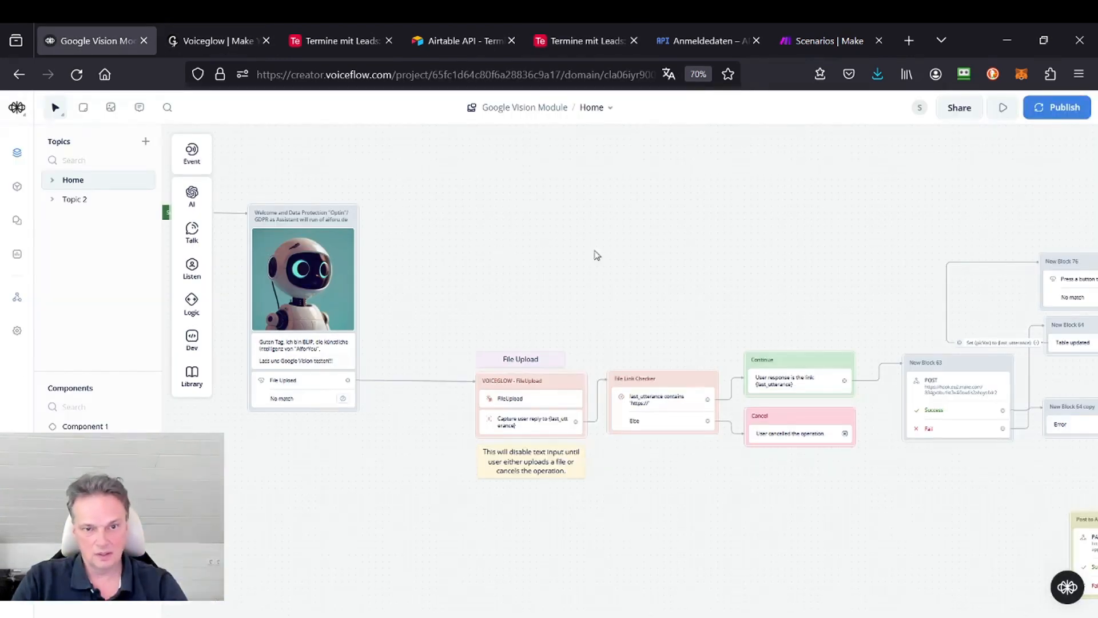
{"action": "scroll", "coordinate": [410, 166], "scroll_direction": "down", "scroll_amount": 2}
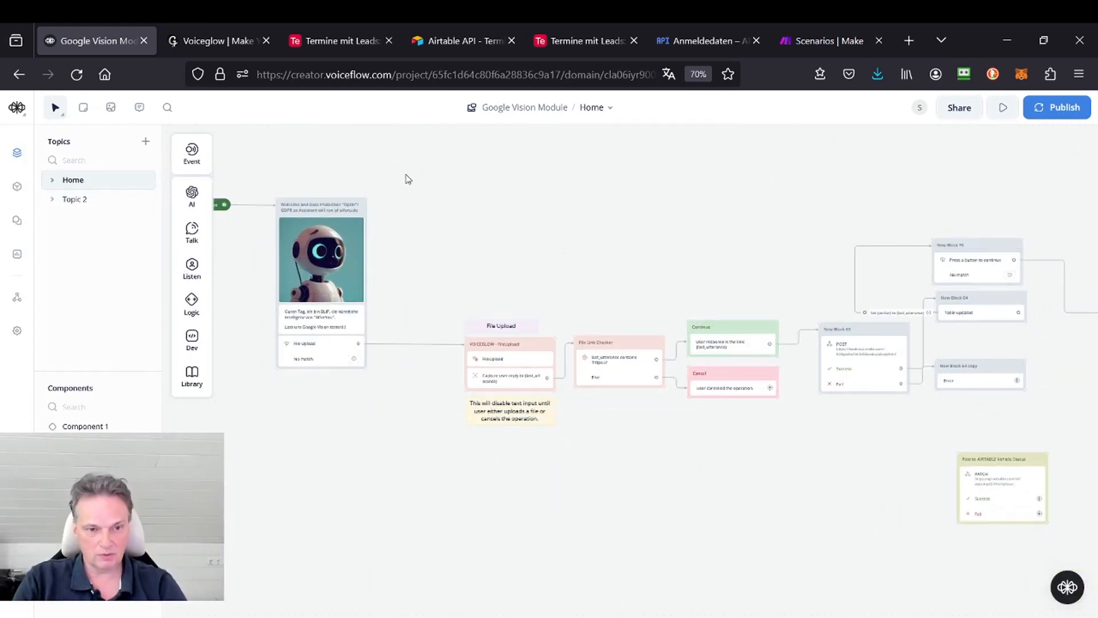
{"action": "scroll", "coordinate": [366, 262], "scroll_direction": "up", "scroll_amount": 5}
{"action": "left_click_drag", "start_coordinate": [429, 211], "coordinate": [620, 241]}
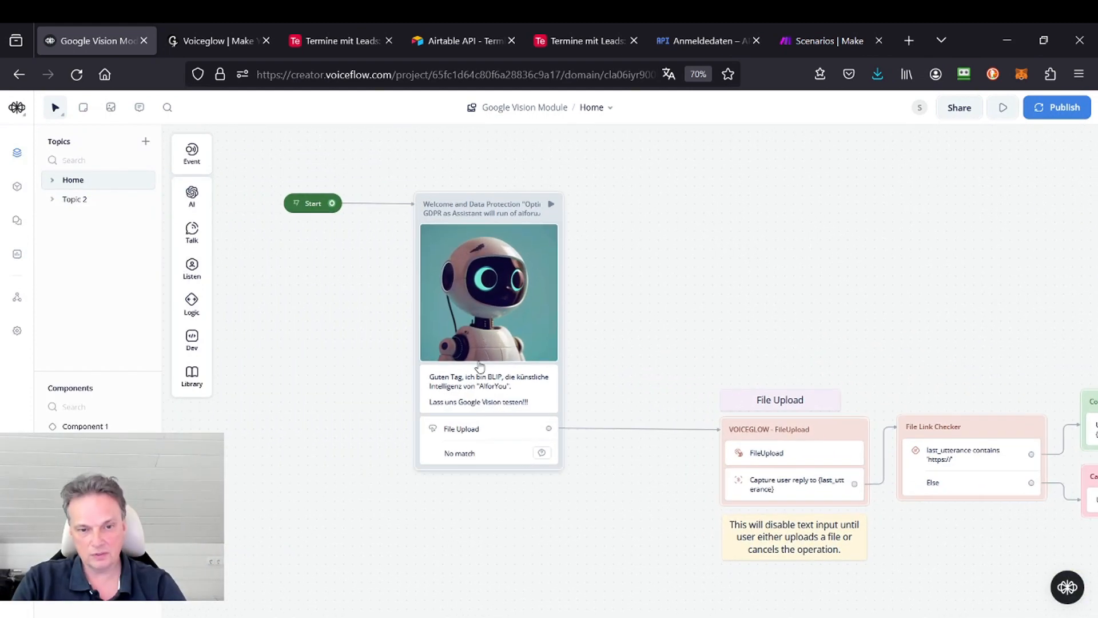
{"action": "left_click_drag", "start_coordinate": [640, 308], "coordinate": [468, 196]}
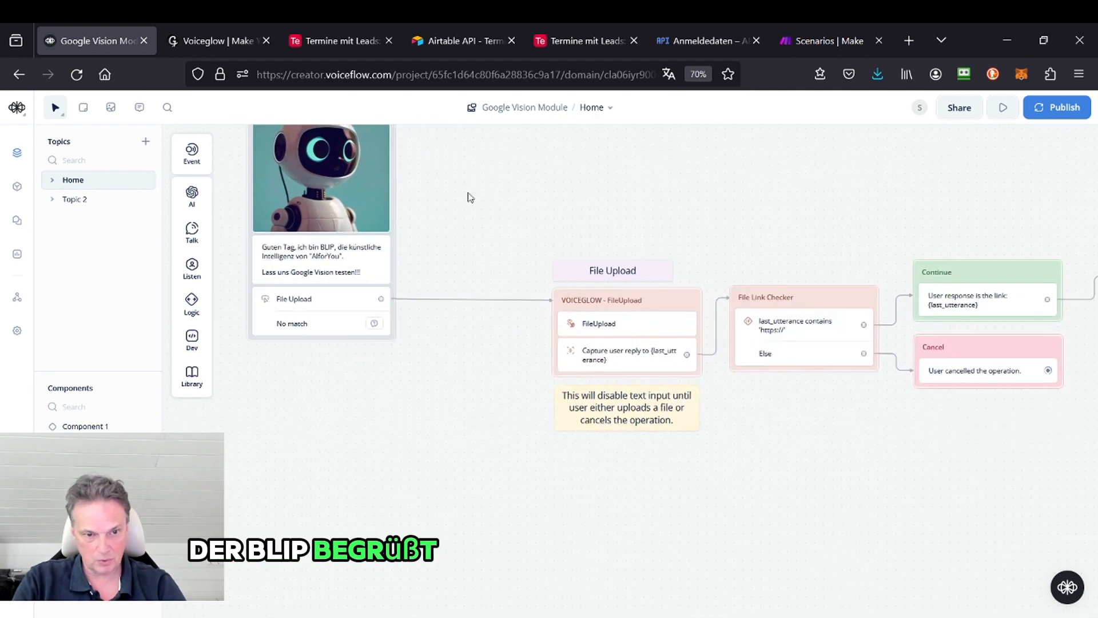
{"action": "left_click_drag", "start_coordinate": [637, 238], "coordinate": [342, 227]}
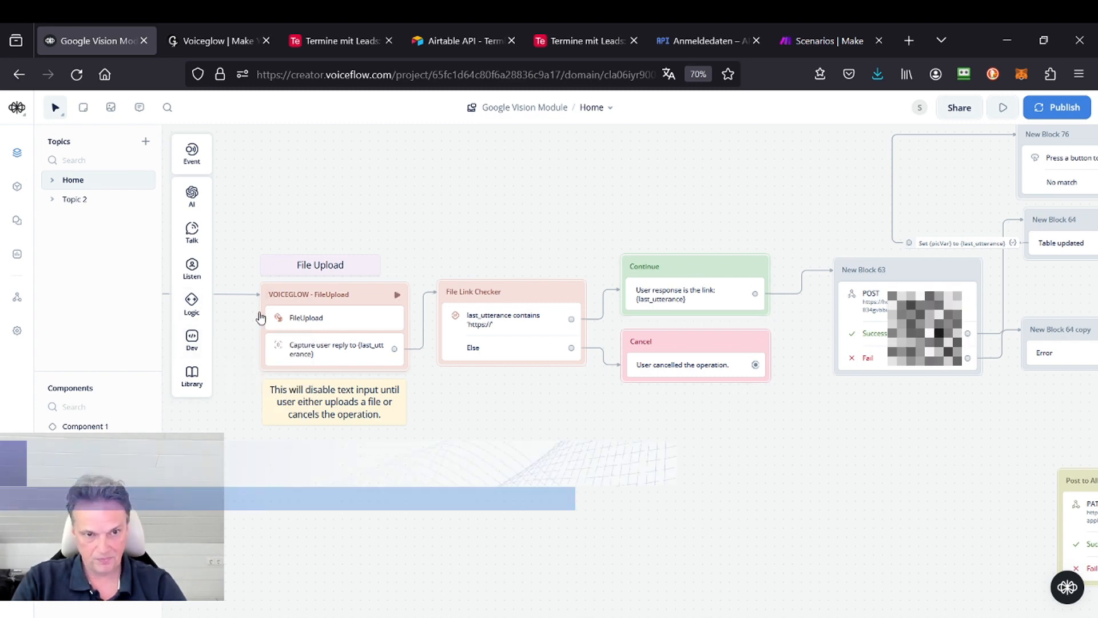
Step: Look up the FileUpload extension among Voiceglow's VF Extensions, and return to Voiceflow to examine the matching file upload blocks
{"action": "left_click", "coordinate": [207, 41]}
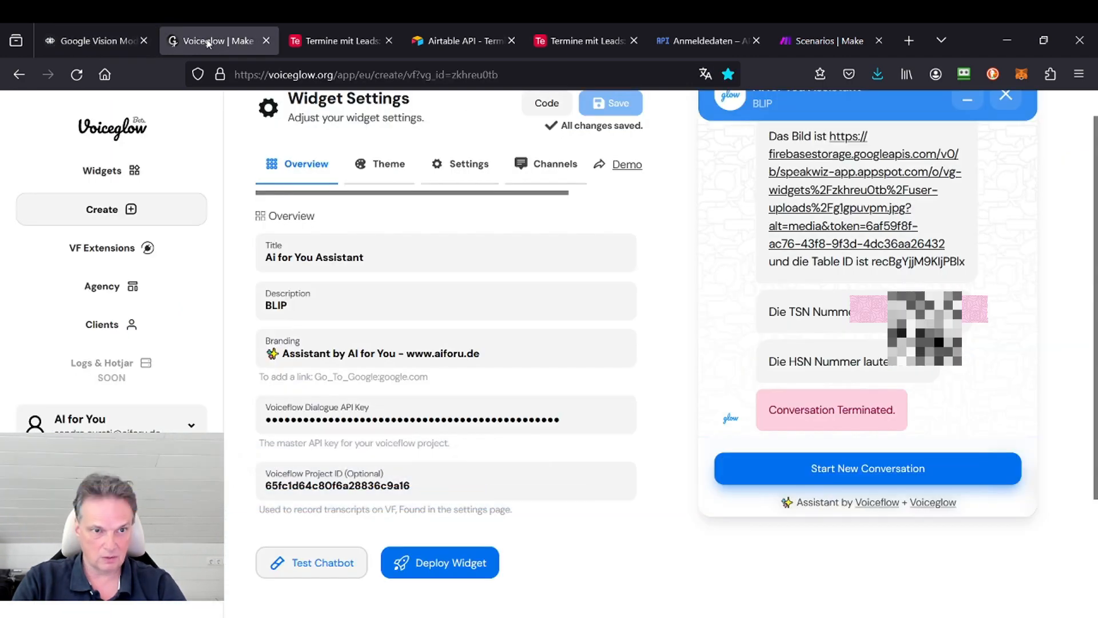
{"action": "left_click", "coordinate": [114, 247]}
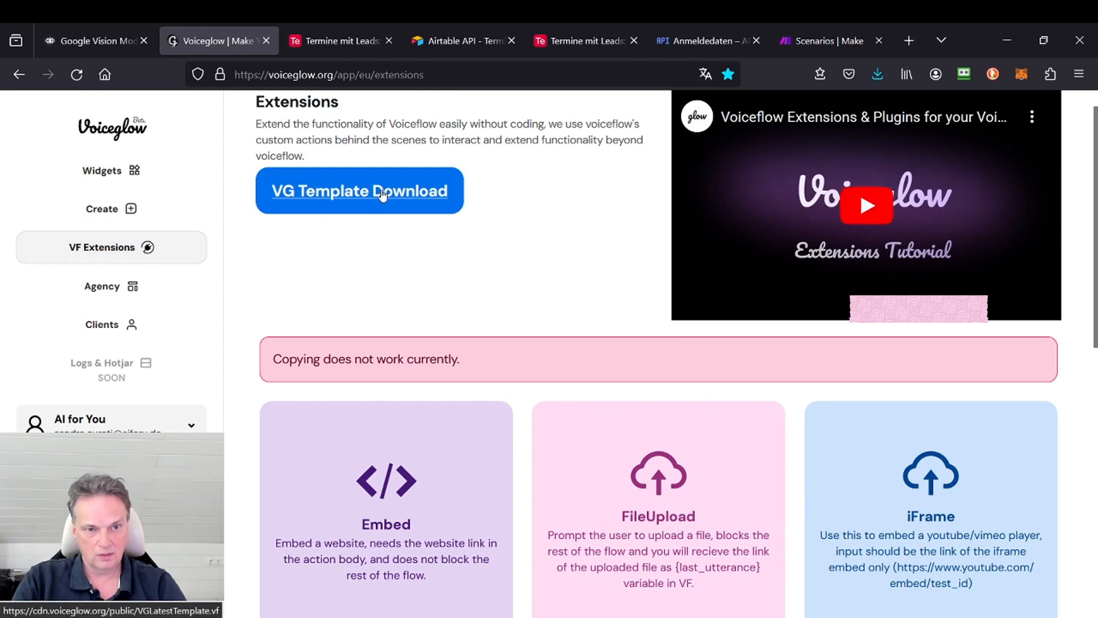
{"action": "left_click", "coordinate": [89, 39]}
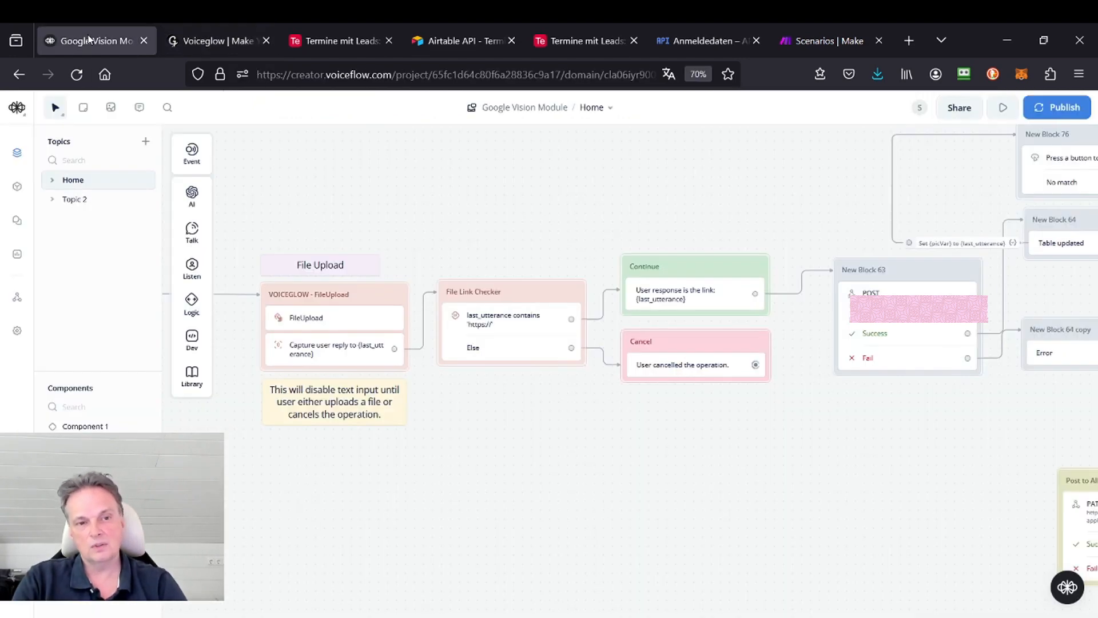
{"action": "scroll", "coordinate": [420, 222], "scroll_direction": "down", "scroll_amount": 2}
{"action": "left_click_drag", "start_coordinate": [394, 198], "coordinate": [402, 230]}
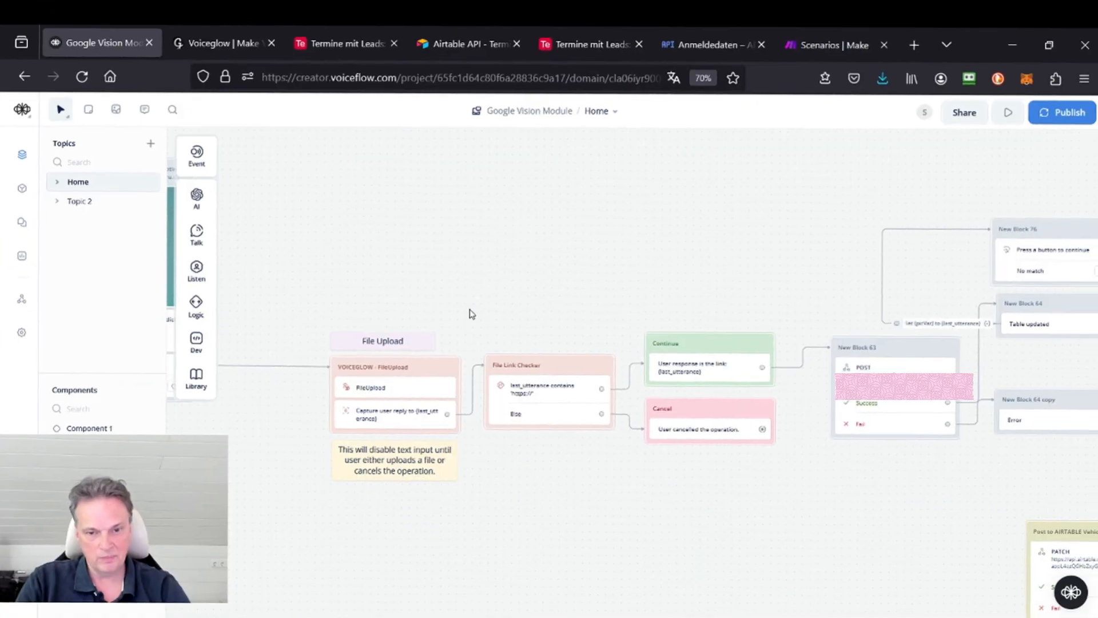
{"action": "left_click_drag", "start_coordinate": [403, 335], "coordinate": [392, 285]}
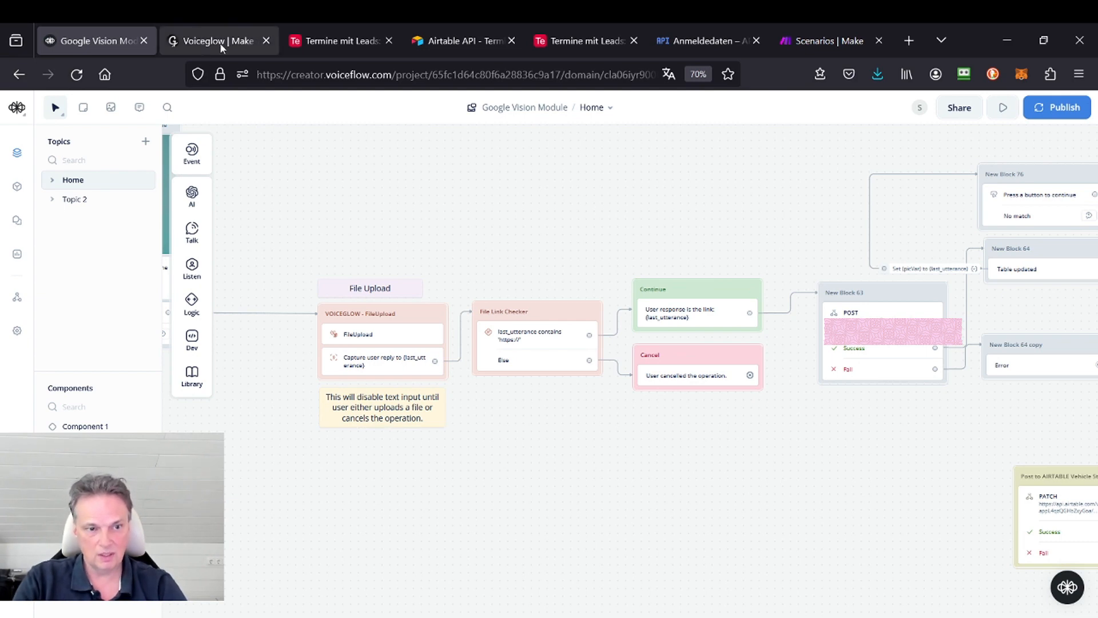
{"action": "scroll", "coordinate": [358, 206], "scroll_direction": "left", "scroll_amount": 2}
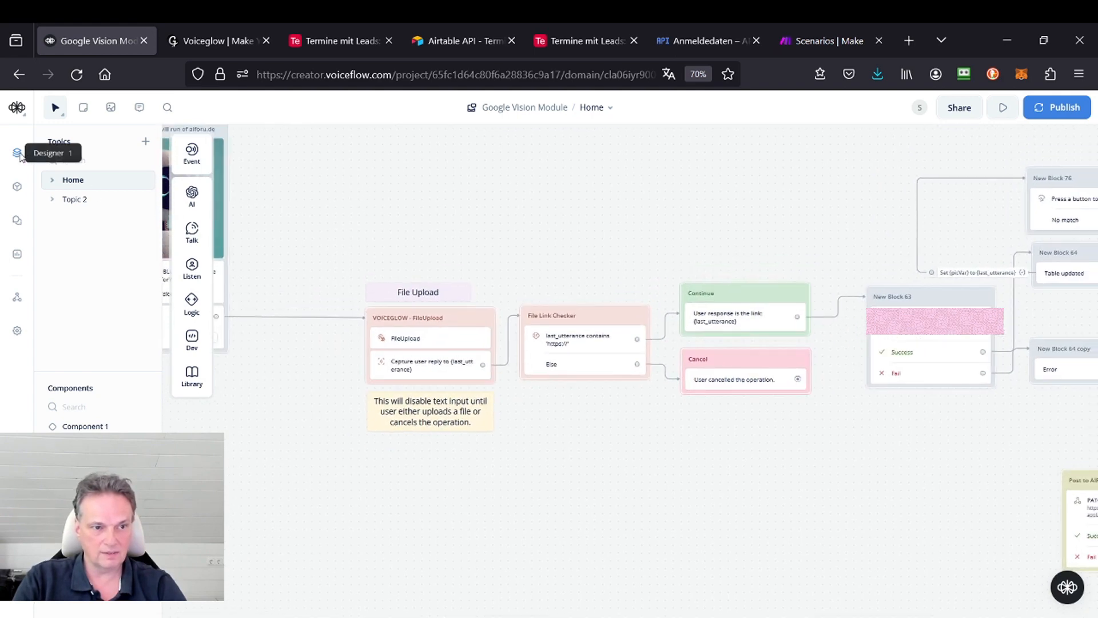
Step: Locate the primary API key in Voiceflow's integrations and review the Voiceflow API key and project ID fields in the Voiceglow widget's overview
{"action": "left_click", "coordinate": [17, 298]}
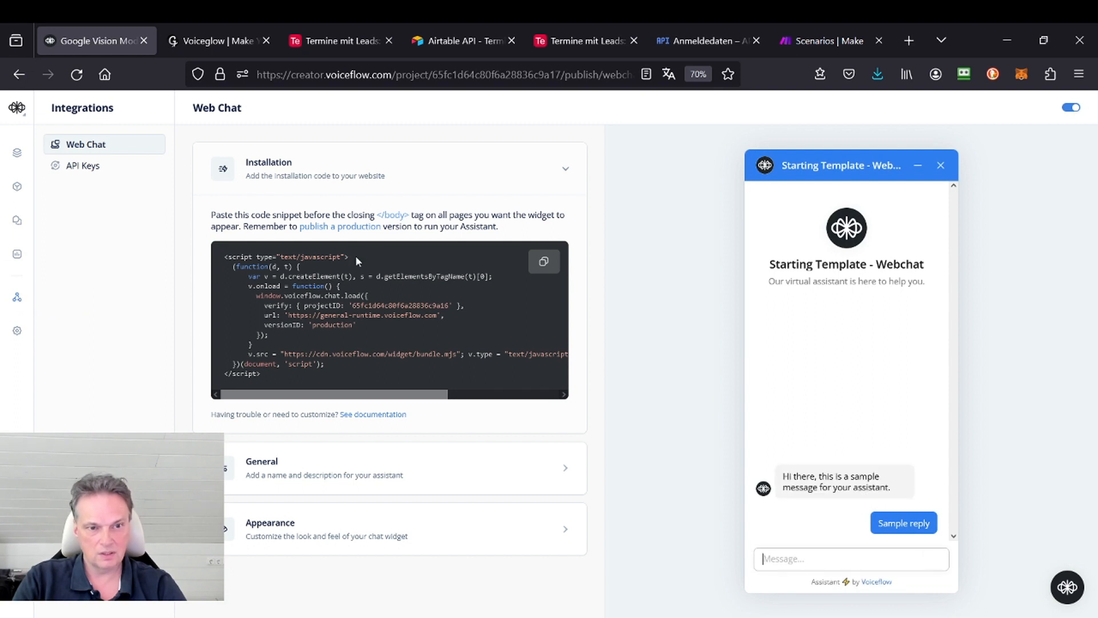
{"action": "left_click", "coordinate": [83, 165]}
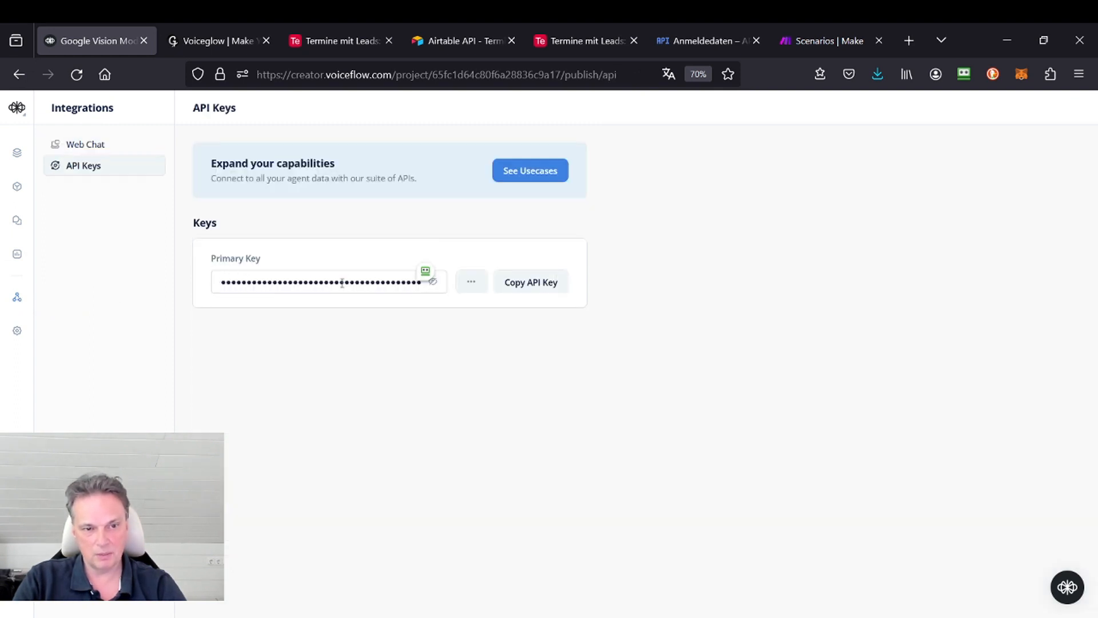
{"action": "left_click", "coordinate": [221, 44]}
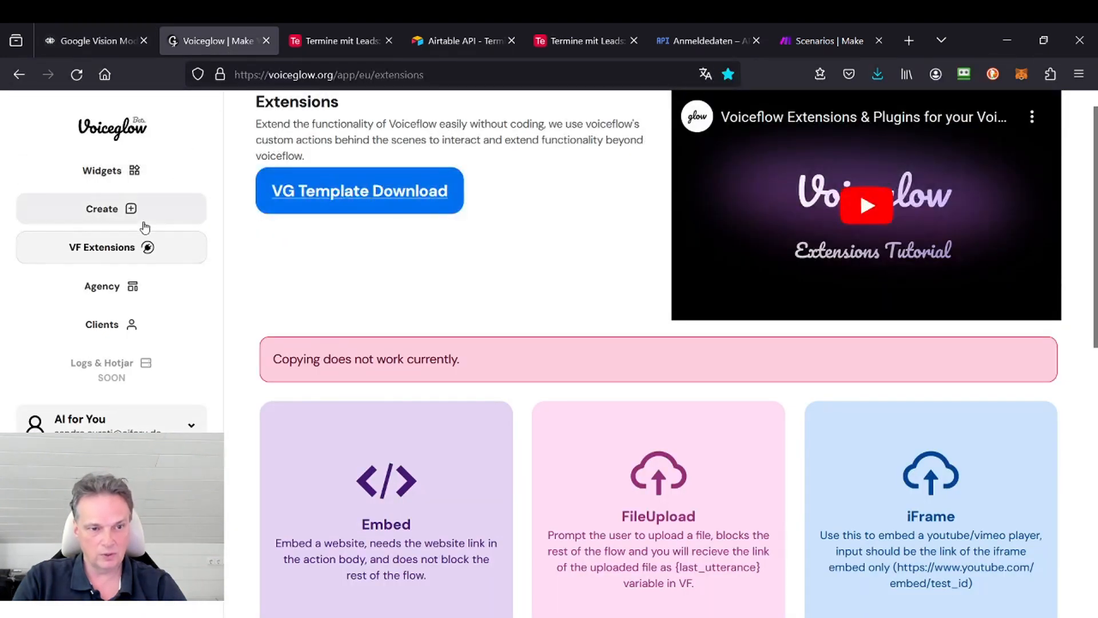
{"action": "left_click", "coordinate": [109, 182]}
{"action": "left_click", "coordinate": [429, 218]}
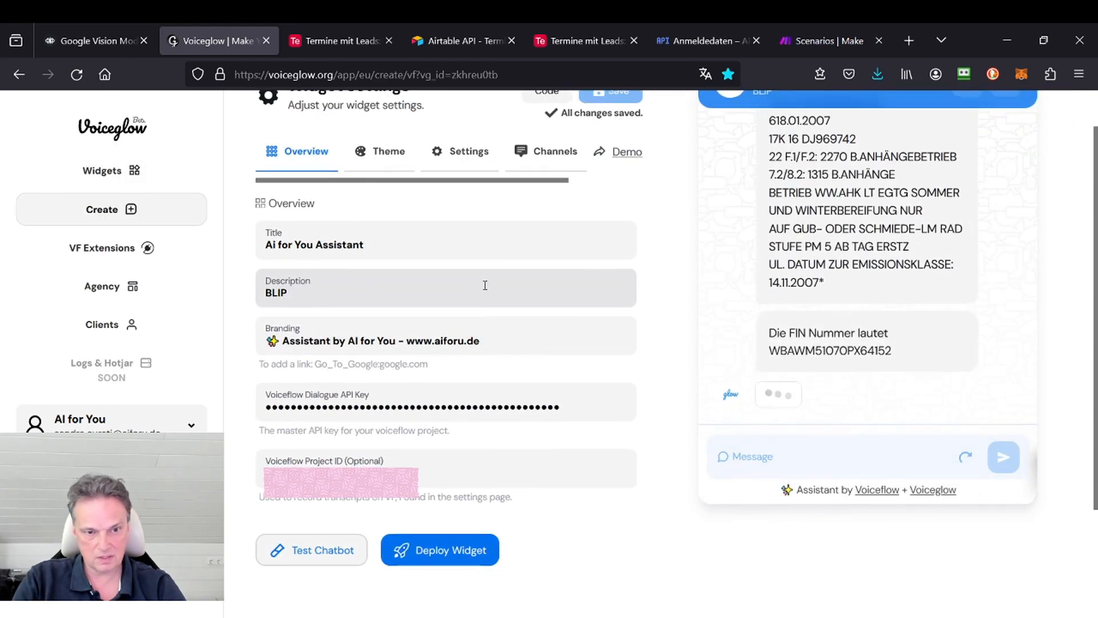
{"action": "scroll", "coordinate": [485, 285], "scroll_direction": "down", "scroll_amount": 2}
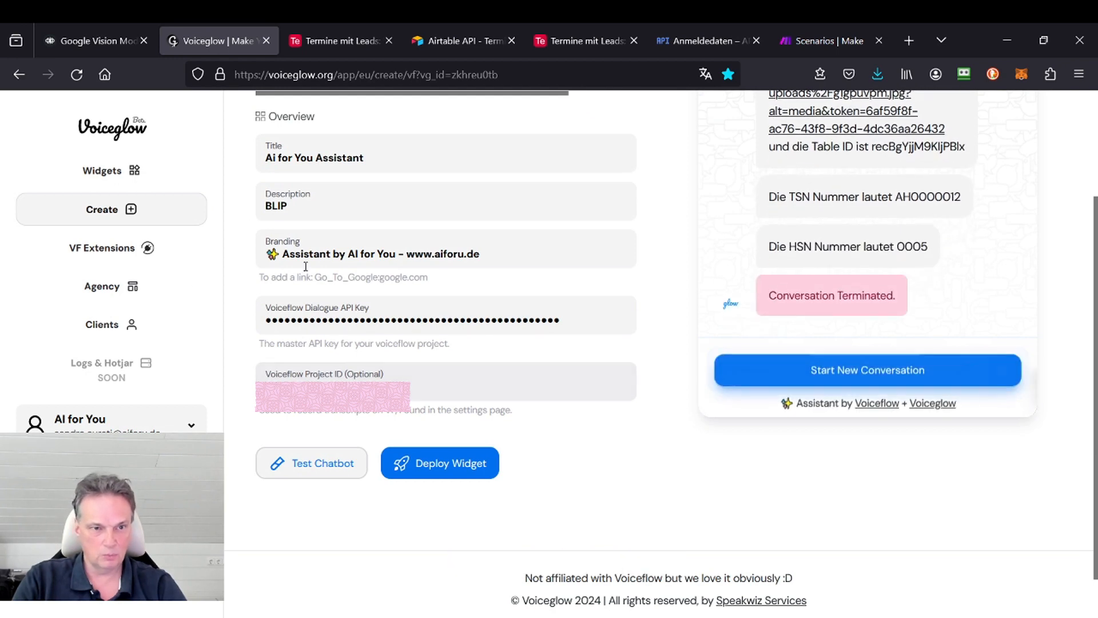
{"action": "scroll", "coordinate": [306, 266], "scroll_direction": "up", "scroll_amount": 2}
Step: Return to the Voiceflow dashboard, open the Google Vision Module assistant's general settings and locate the Project ID under Metadata
{"action": "left_click", "coordinate": [108, 42]}
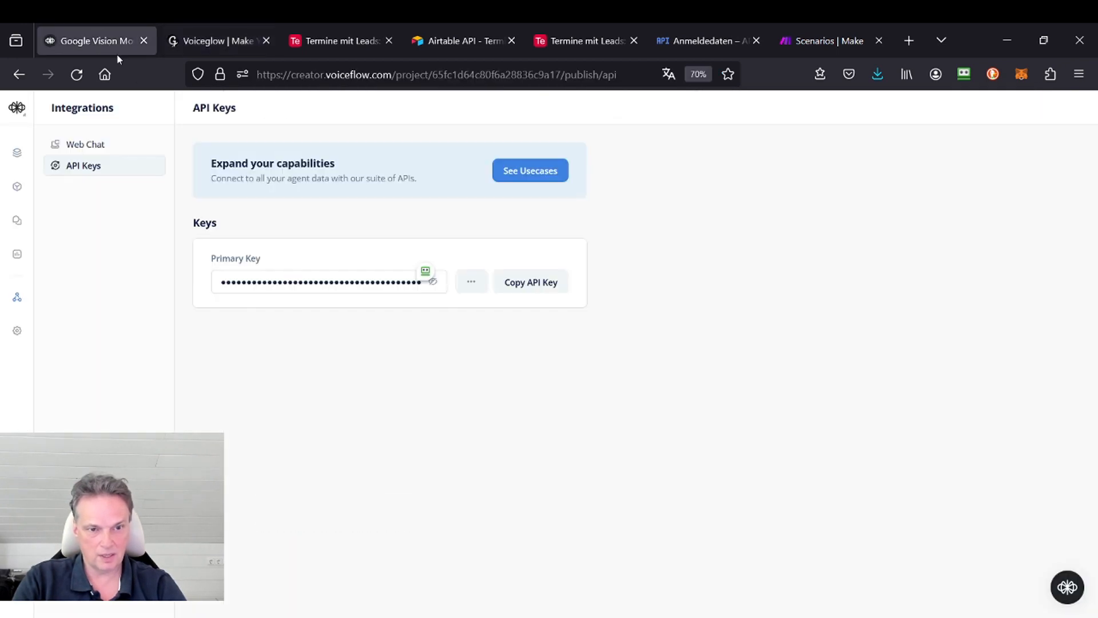
{"action": "left_click", "coordinate": [17, 109]}
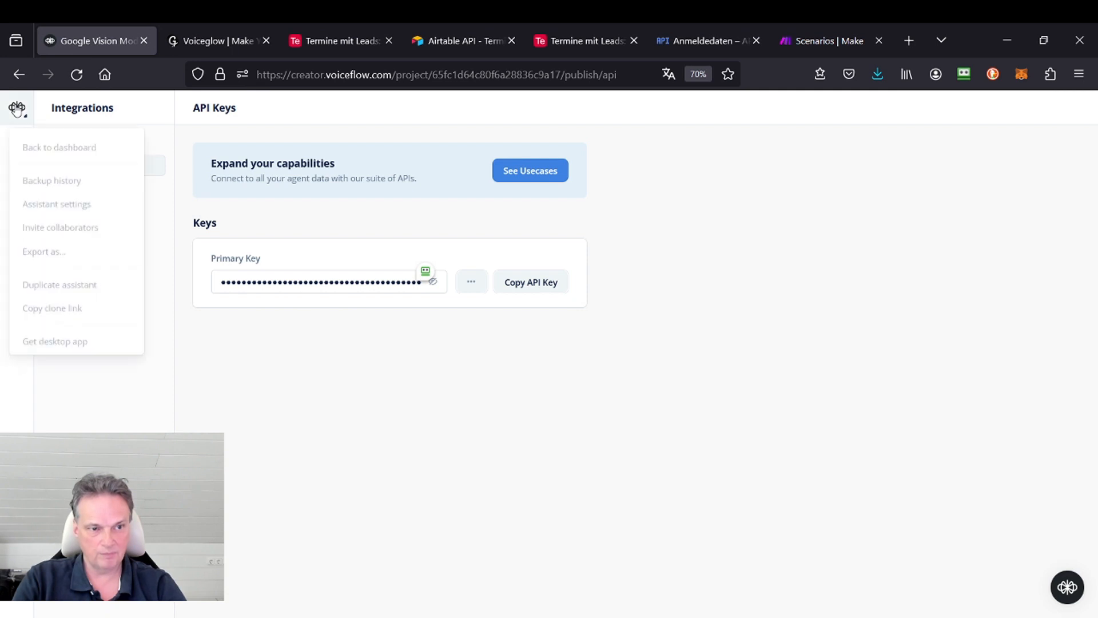
{"action": "left_click", "coordinate": [57, 146]}
{"action": "mouse_move", "coordinate": [255, 287]}
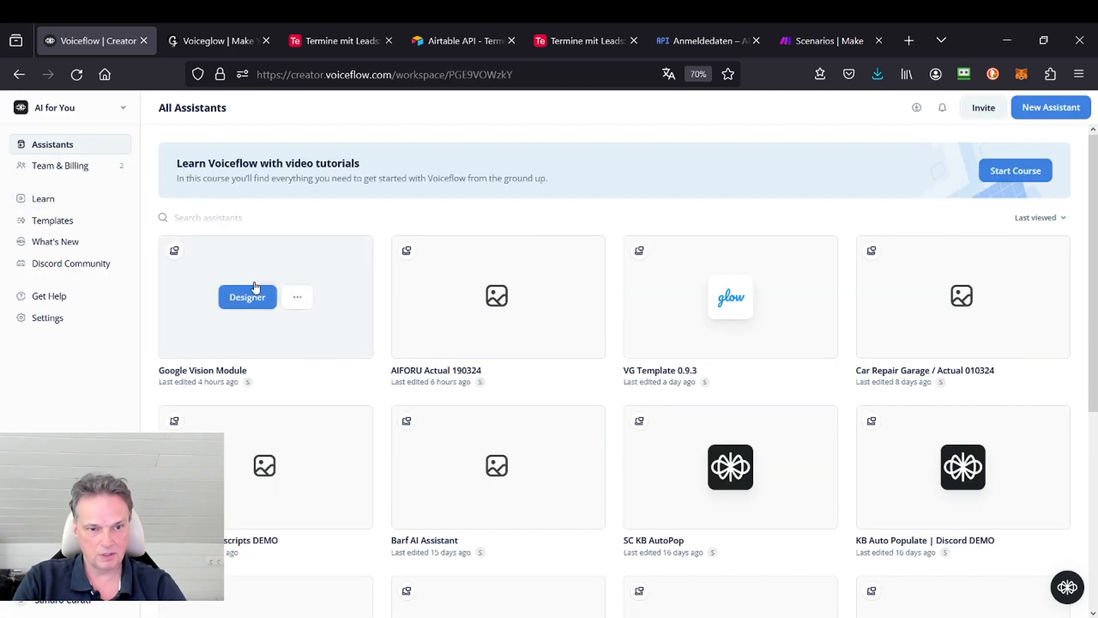
{"action": "left_click", "coordinate": [296, 303]}
{"action": "left_click", "coordinate": [301, 457]}
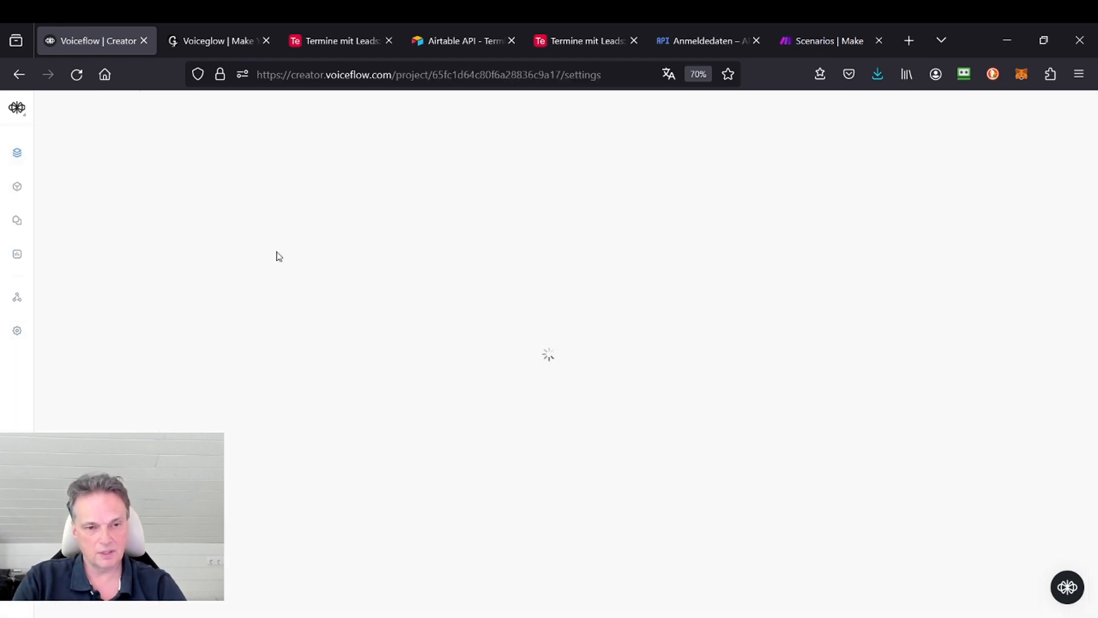
{"action": "scroll", "coordinate": [289, 390], "scroll_direction": "down", "scroll_amount": 3}
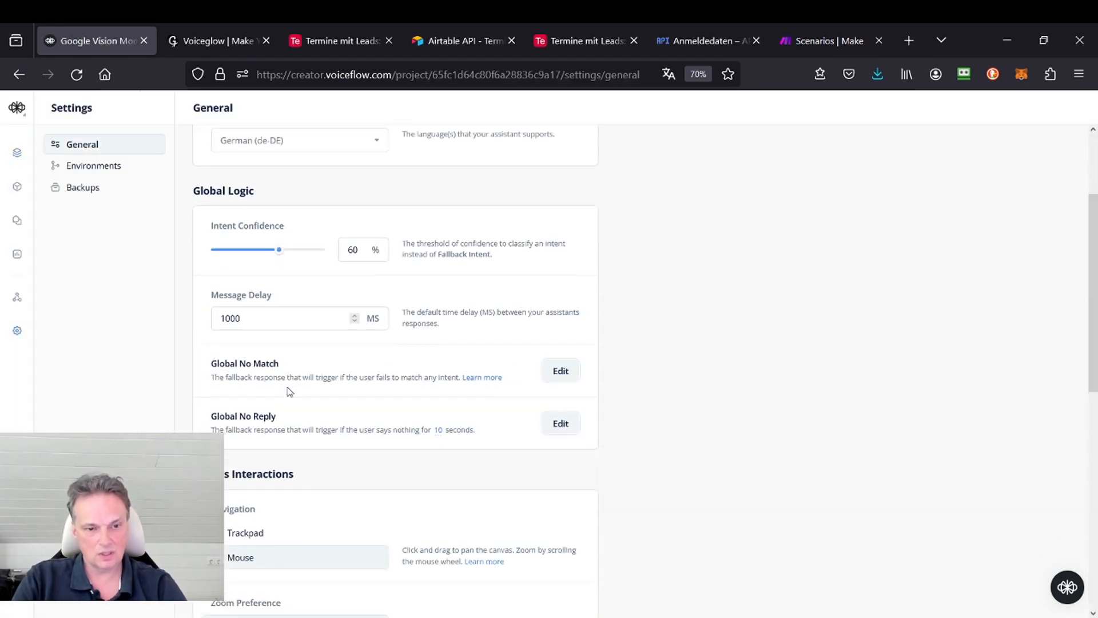
{"action": "scroll", "coordinate": [289, 390], "scroll_direction": "down", "scroll_amount": 10}
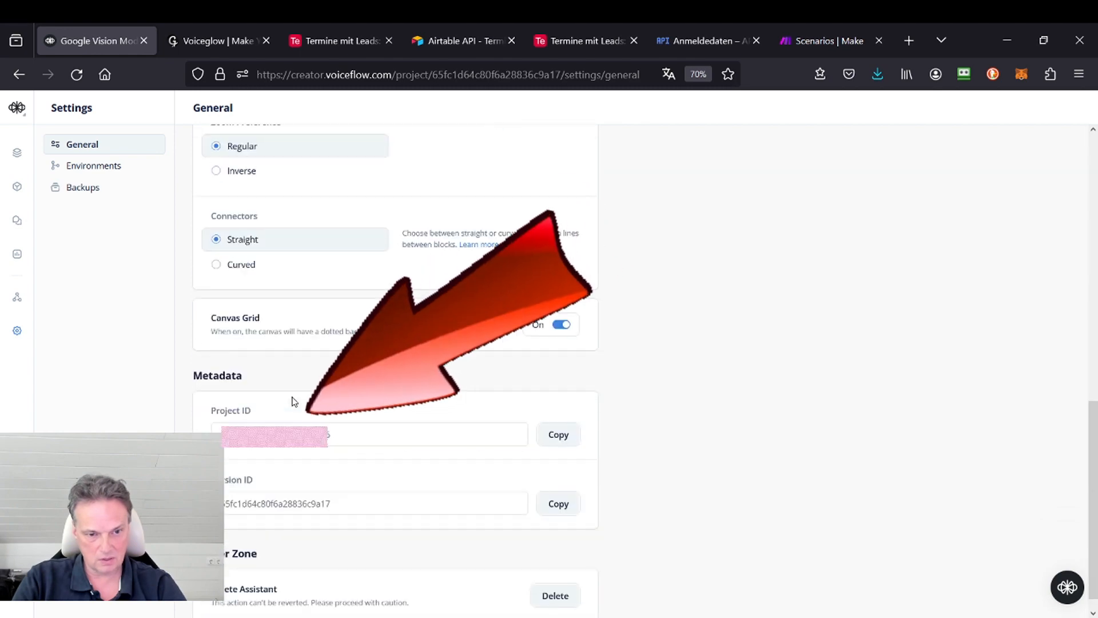
{"action": "scroll", "coordinate": [346, 386], "scroll_direction": "up", "scroll_amount": 13}
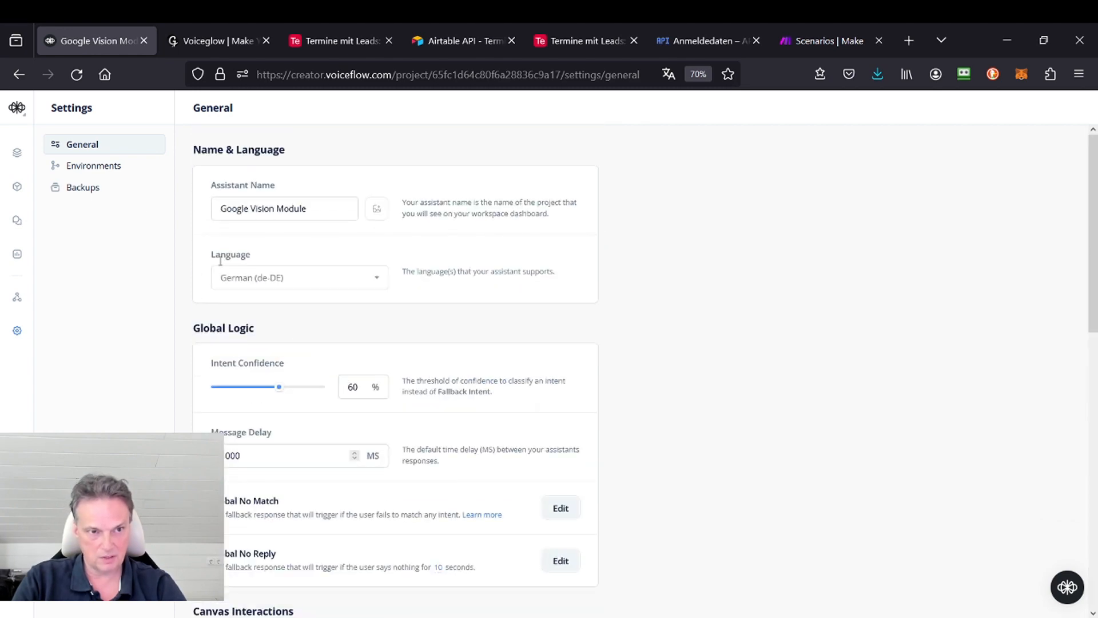
Step: Open Voiceglow's widgets, and return to the Voiceflow canvas to examine the VOICEGLOW - FileUpload block
{"action": "left_click", "coordinate": [205, 41]}
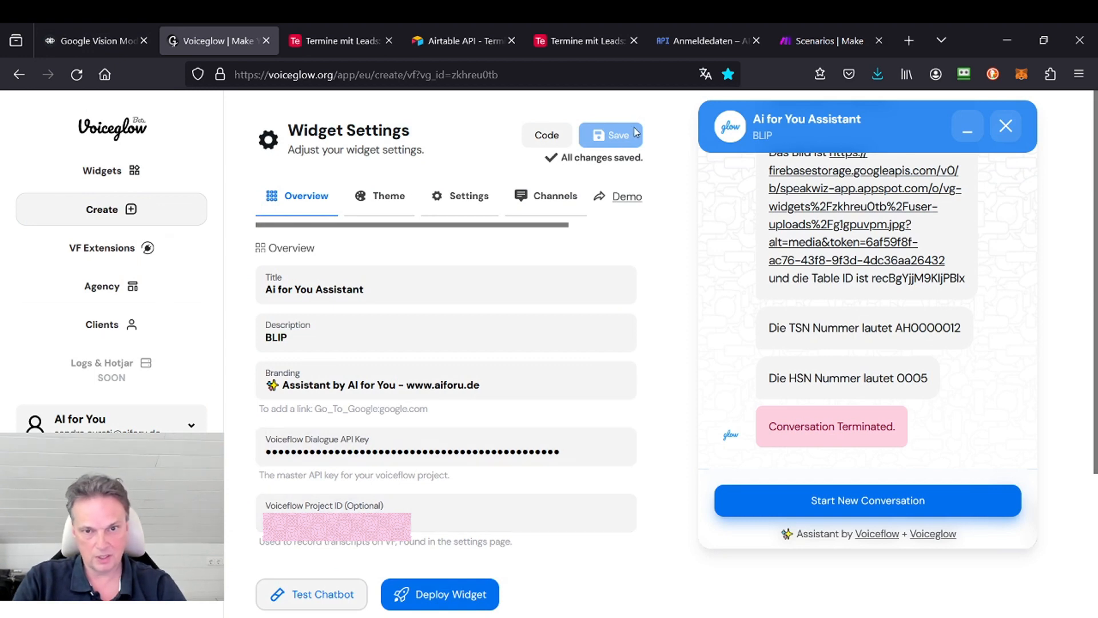
{"action": "left_click", "coordinate": [104, 170]}
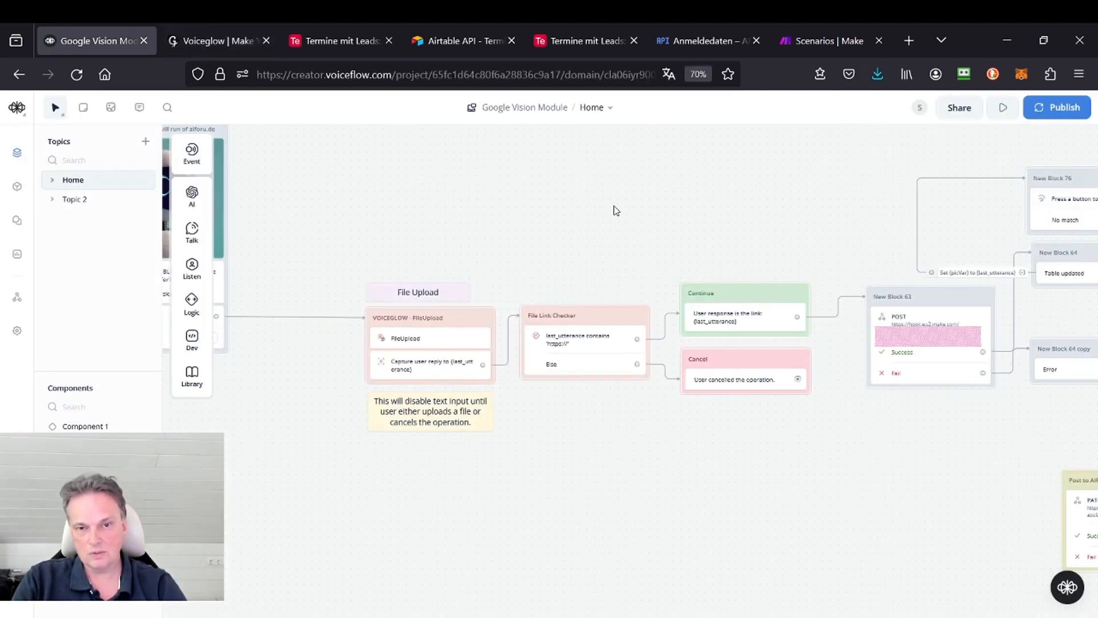
{"action": "left_click_drag", "start_coordinate": [616, 211], "coordinate": [754, 245]}
{"action": "left_click_drag", "start_coordinate": [692, 243], "coordinate": [255, 193]}
{"action": "left_click_drag", "start_coordinate": [366, 214], "coordinate": [678, 191]}
{"action": "scroll", "coordinate": [388, 298], "scroll_direction": "up", "scroll_amount": 3}
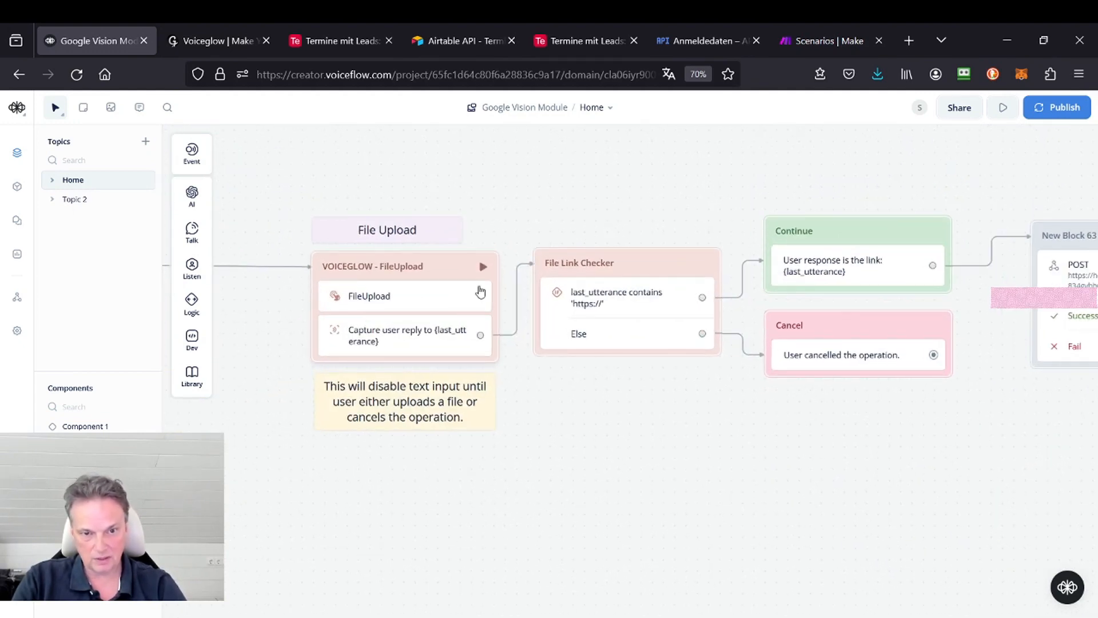
Step: Inspect the File Link Checker's condition and the Continue block's message with its last_utterance variable
{"action": "left_click_drag", "start_coordinate": [627, 206], "coordinate": [343, 212]}
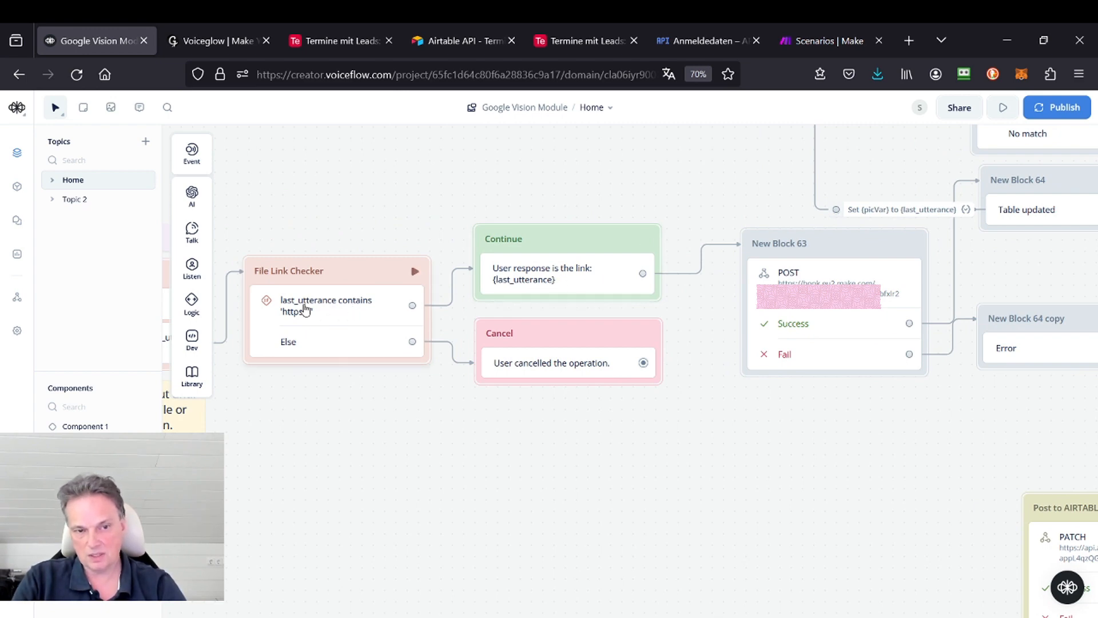
{"action": "left_click", "coordinate": [349, 310]}
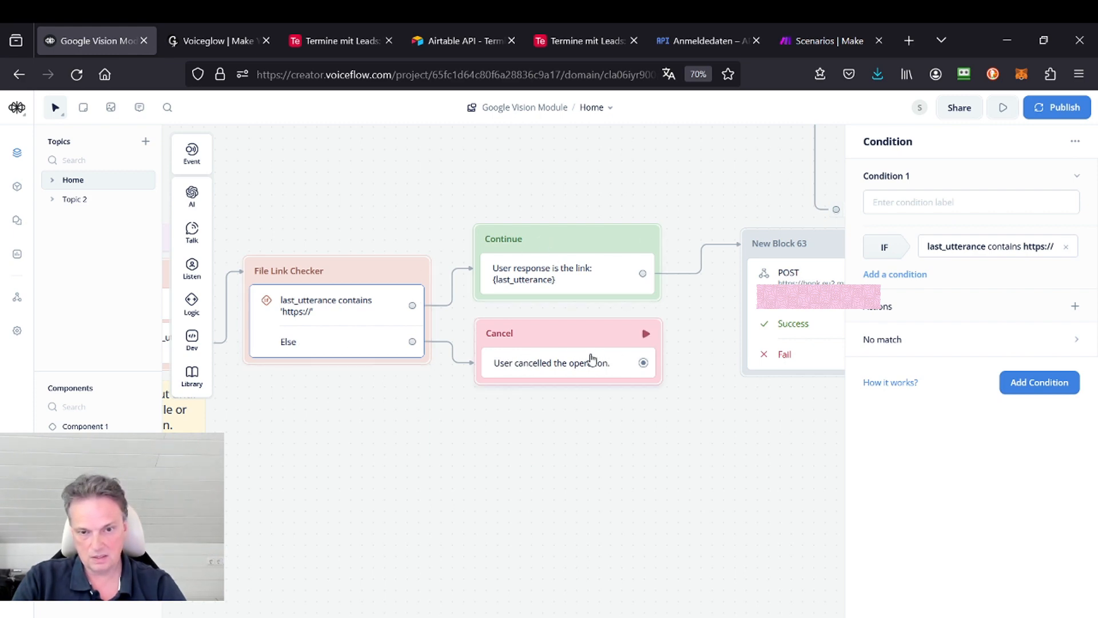
{"action": "left_click_drag", "start_coordinate": [572, 200], "coordinate": [337, 179]}
{"action": "left_click", "coordinate": [342, 259]}
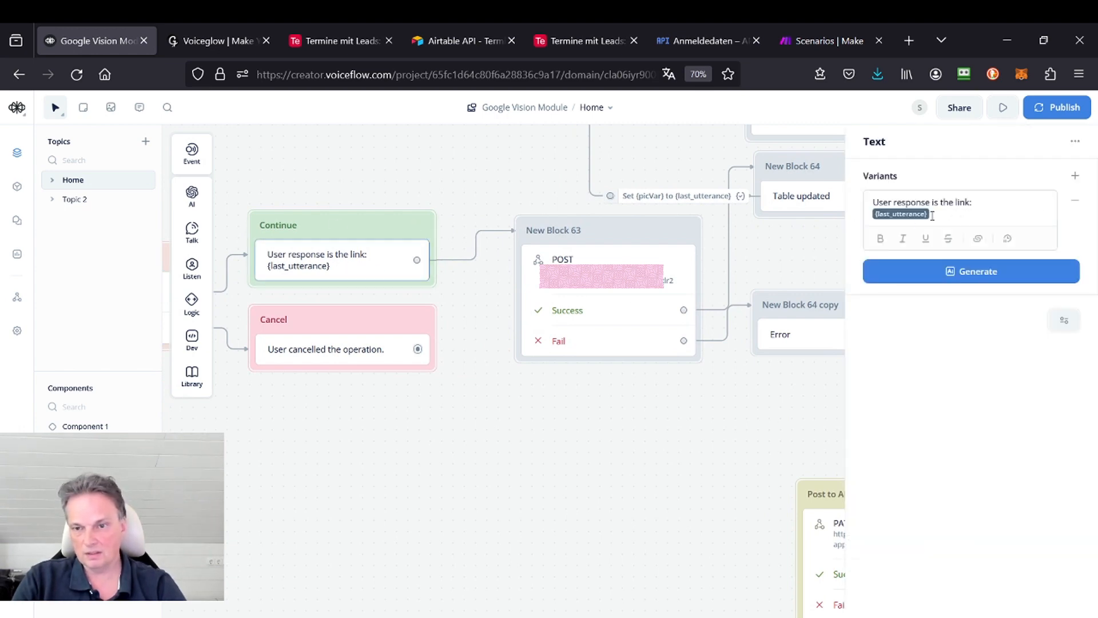
Step: Examine the API settings of New Block 63's POST request and the Table updated message in New Block 64
{"action": "left_click_drag", "start_coordinate": [477, 185], "coordinate": [257, 210]}
{"action": "scroll", "coordinate": [300, 230], "scroll_direction": "down", "scroll_amount": 1}
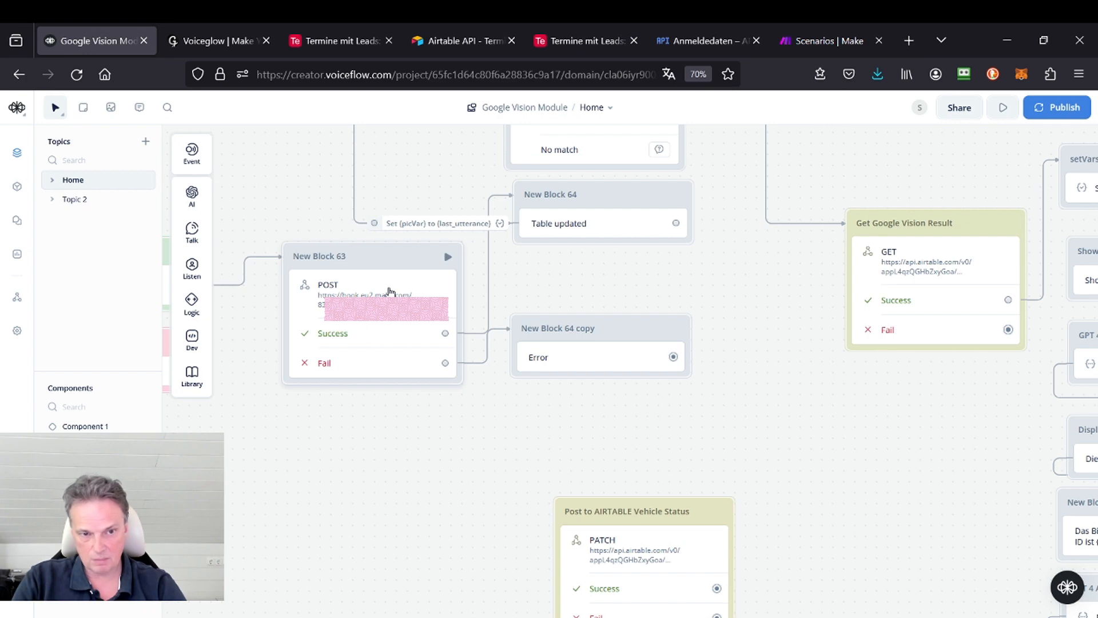
{"action": "left_click", "coordinate": [389, 292]}
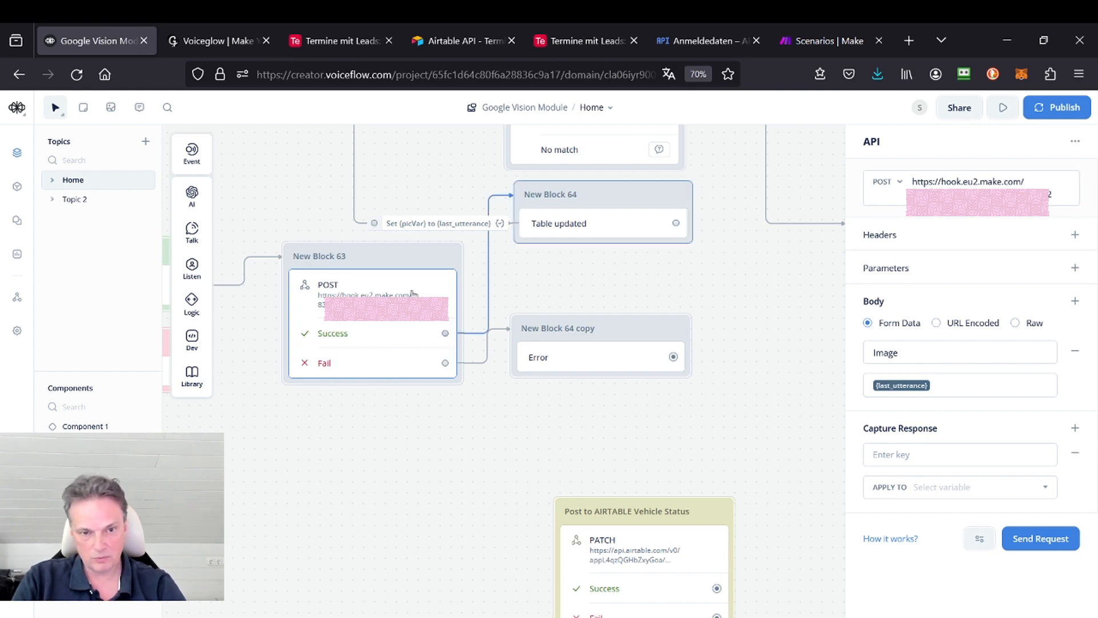
{"action": "left_click_drag", "start_coordinate": [646, 265], "coordinate": [492, 338]}
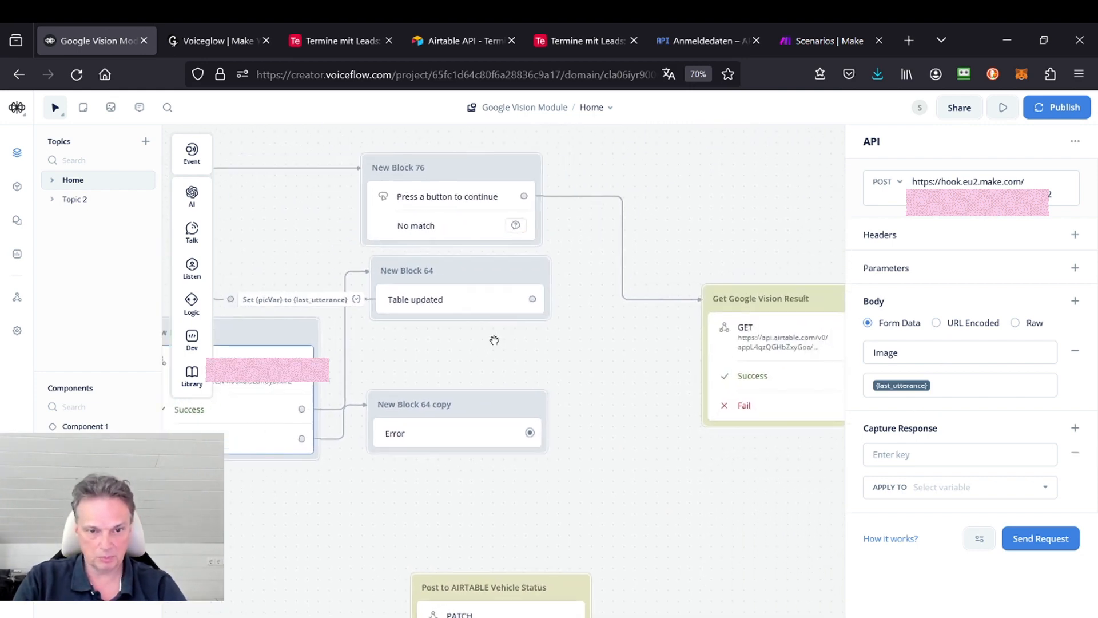
{"action": "left_click", "coordinate": [451, 283]}
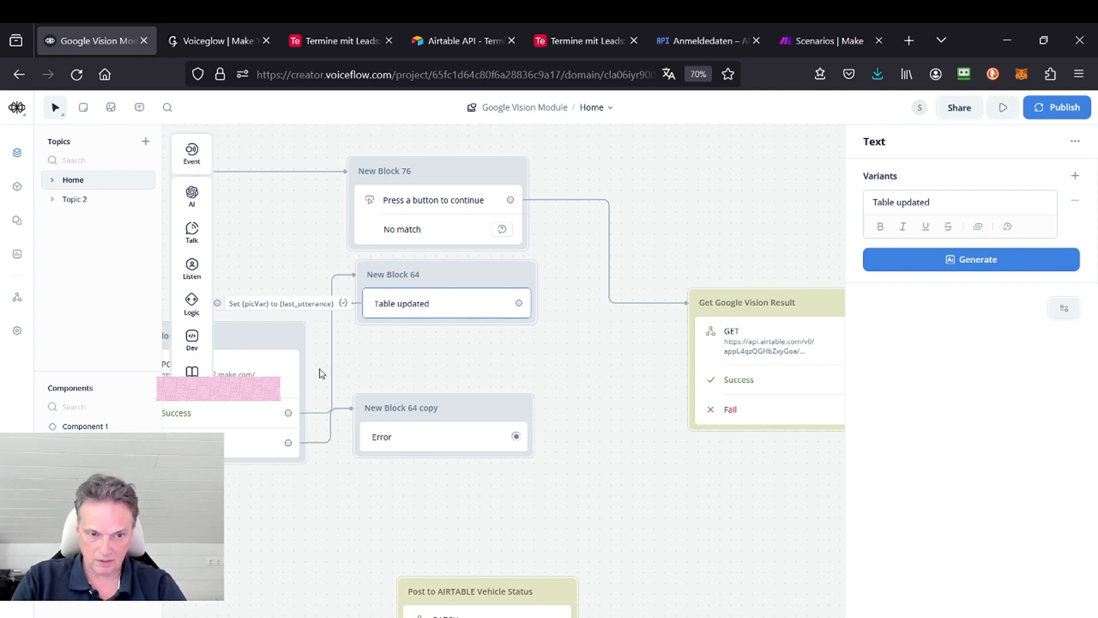
{"action": "left_click_drag", "start_coordinate": [322, 372], "coordinate": [475, 362]}
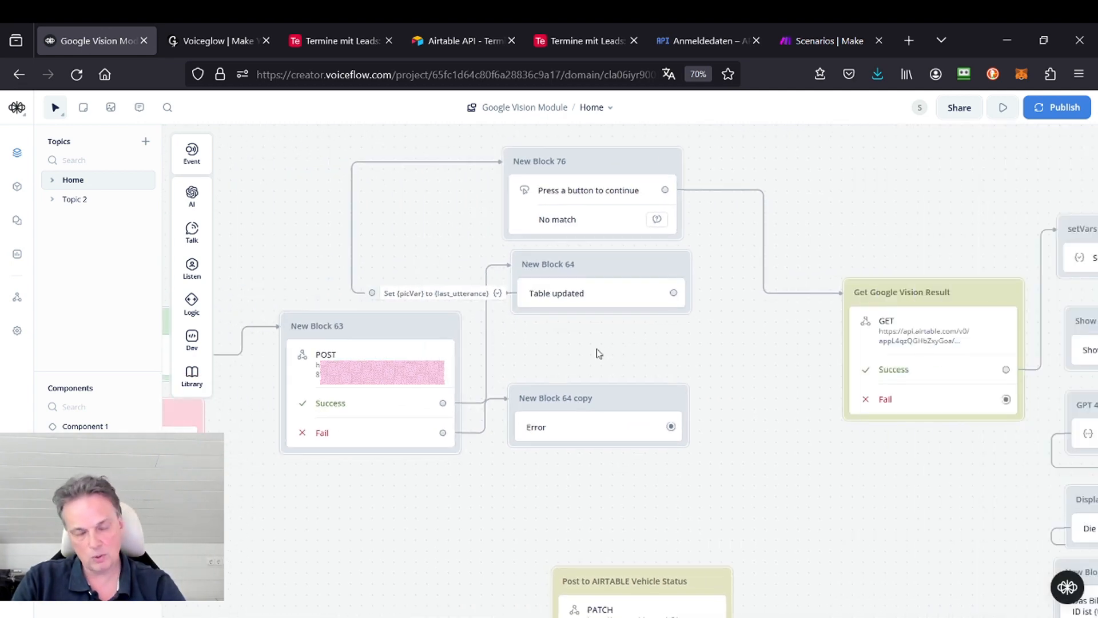
{"action": "left_click_drag", "start_coordinate": [599, 353], "coordinate": [529, 360]}
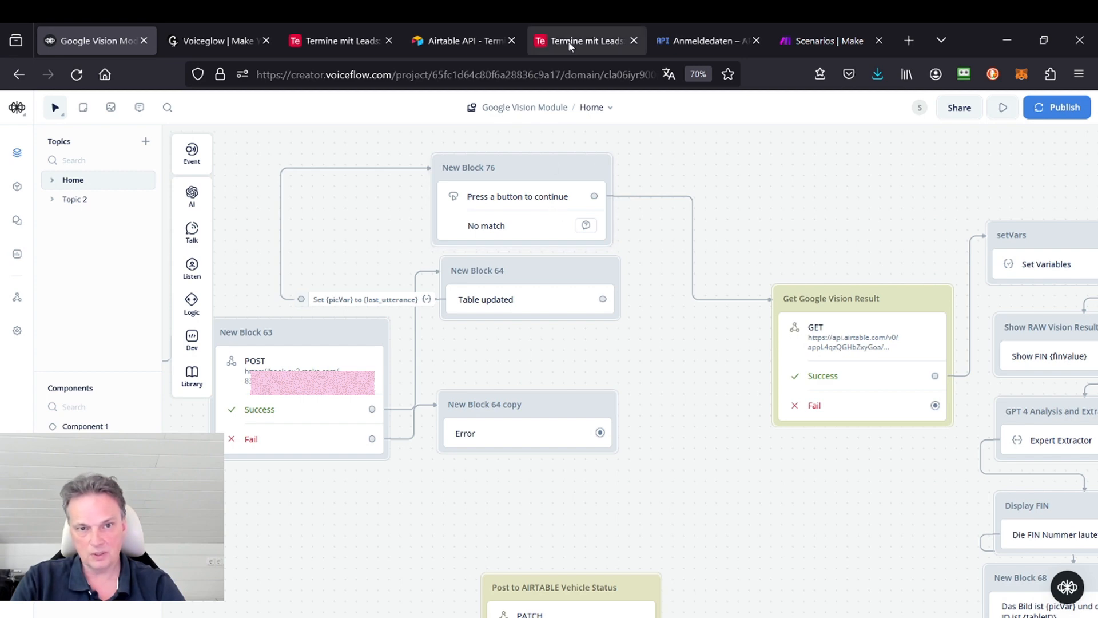
Step: Switch to Airtable and read the expanded FINRAW cell of the record in Table 2
{"action": "left_click", "coordinate": [336, 41]}
{"action": "left_click", "coordinate": [412, 220]}
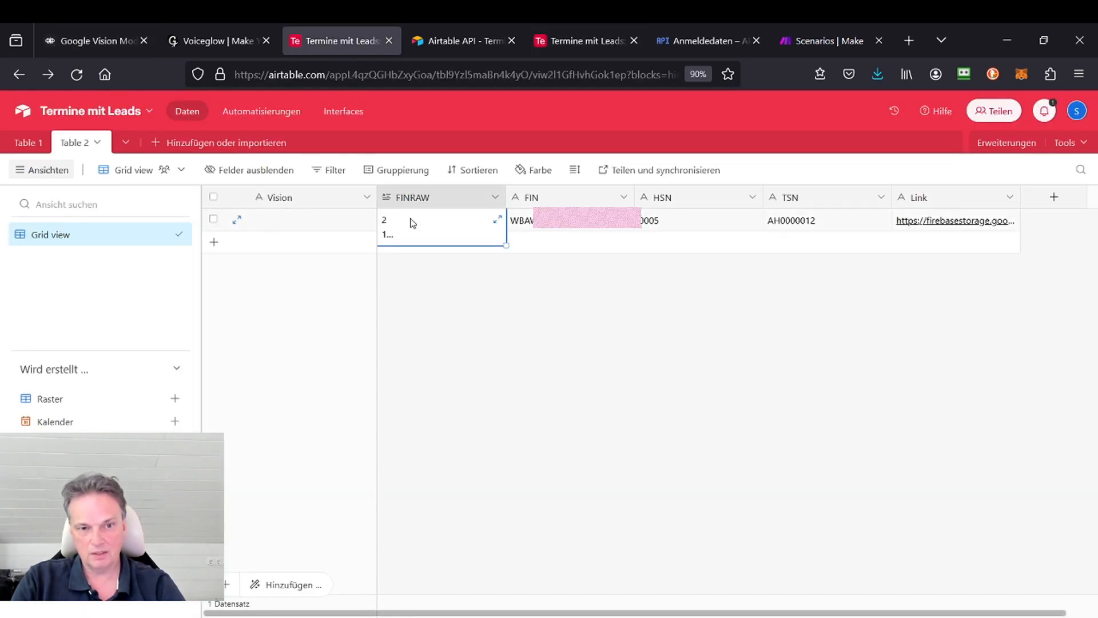
{"action": "left_click", "coordinate": [497, 219]}
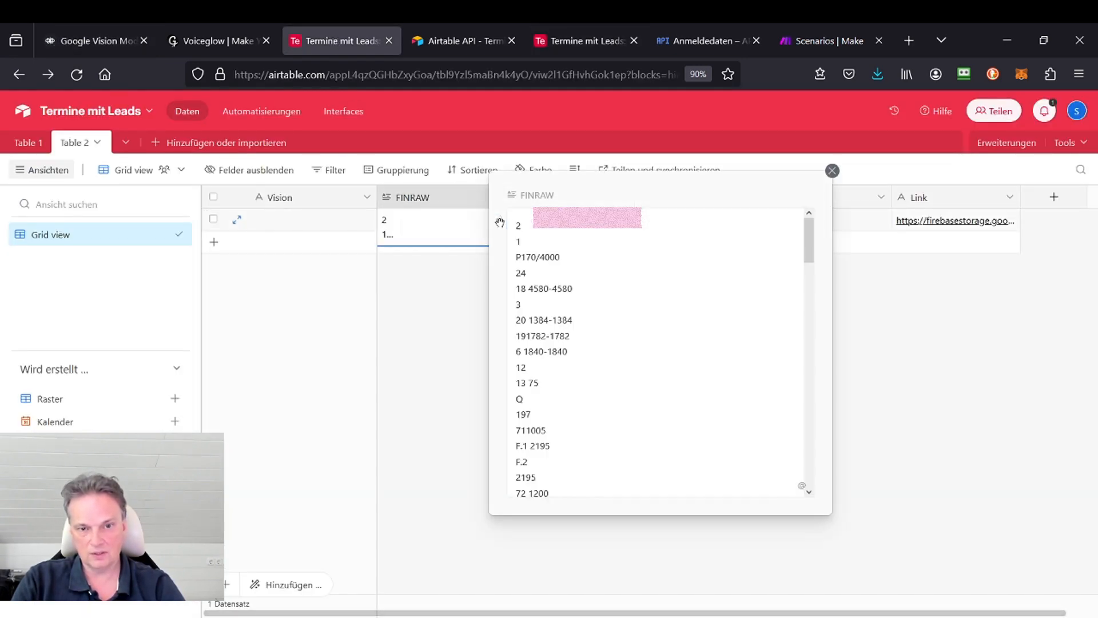
{"action": "left_click", "coordinate": [444, 319]}
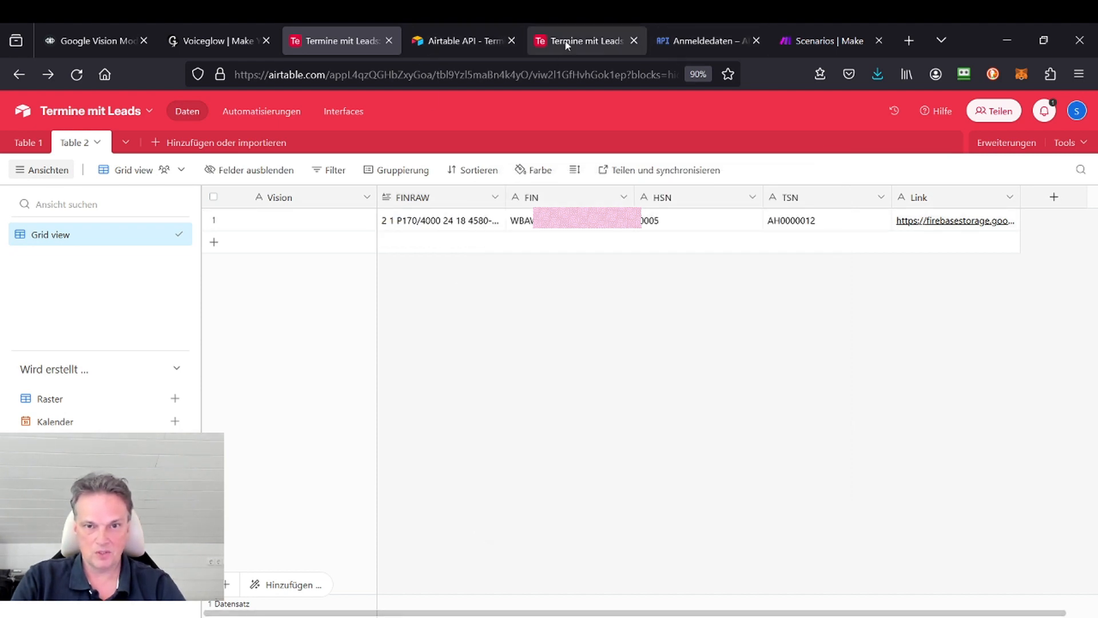
Step: Open Make's Integration Webhooks, Google Cloud Vision scenario, and return to Voiceflow to view the POST block's API settings
{"action": "left_click", "coordinate": [784, 52]}
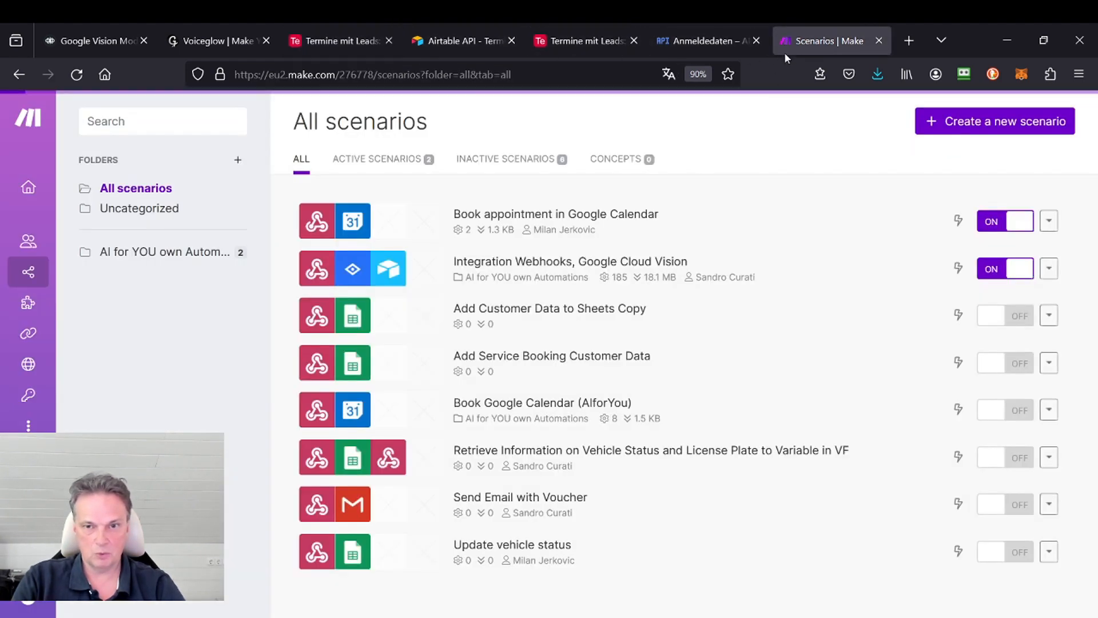
{"action": "left_click", "coordinate": [549, 270]}
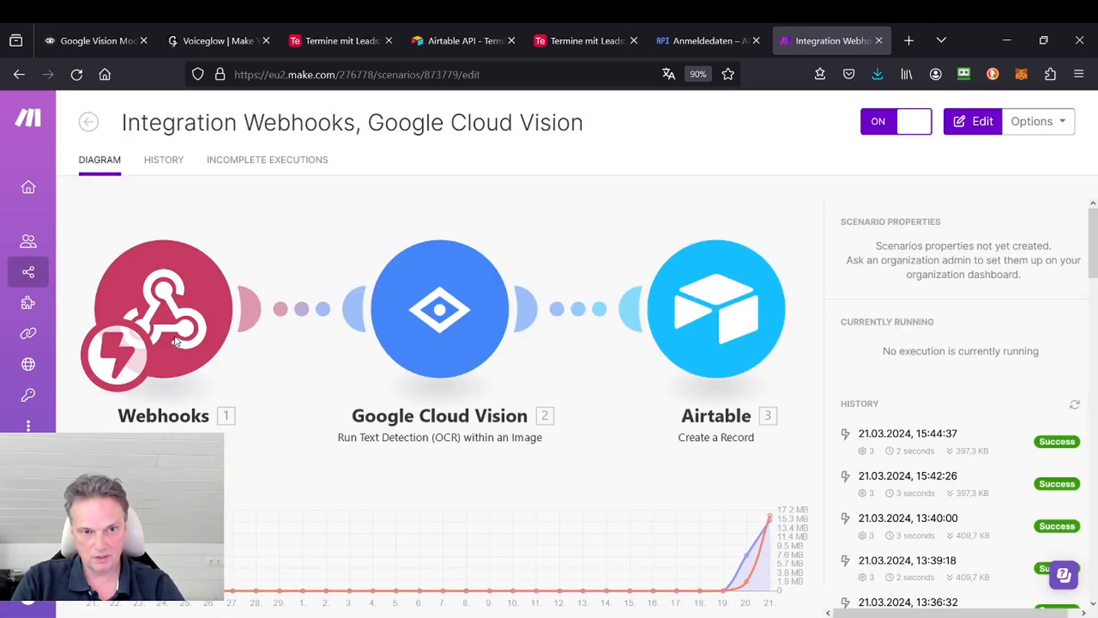
{"action": "left_click", "coordinate": [108, 43]}
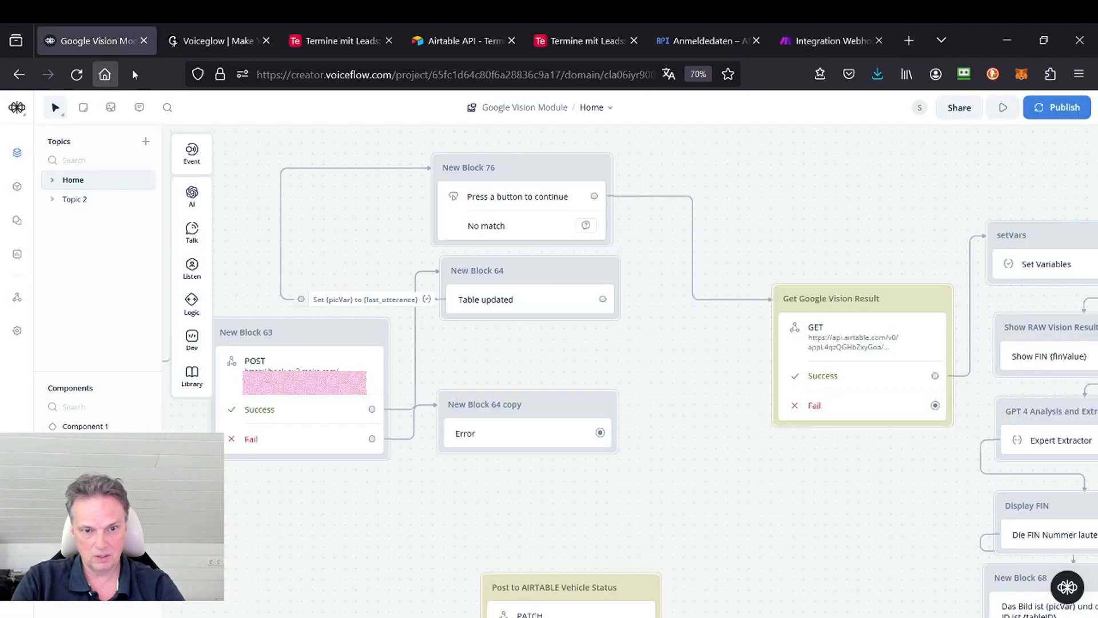
{"action": "left_click_drag", "start_coordinate": [819, 223], "coordinate": [895, 201]}
{"action": "left_click", "coordinate": [372, 345]}
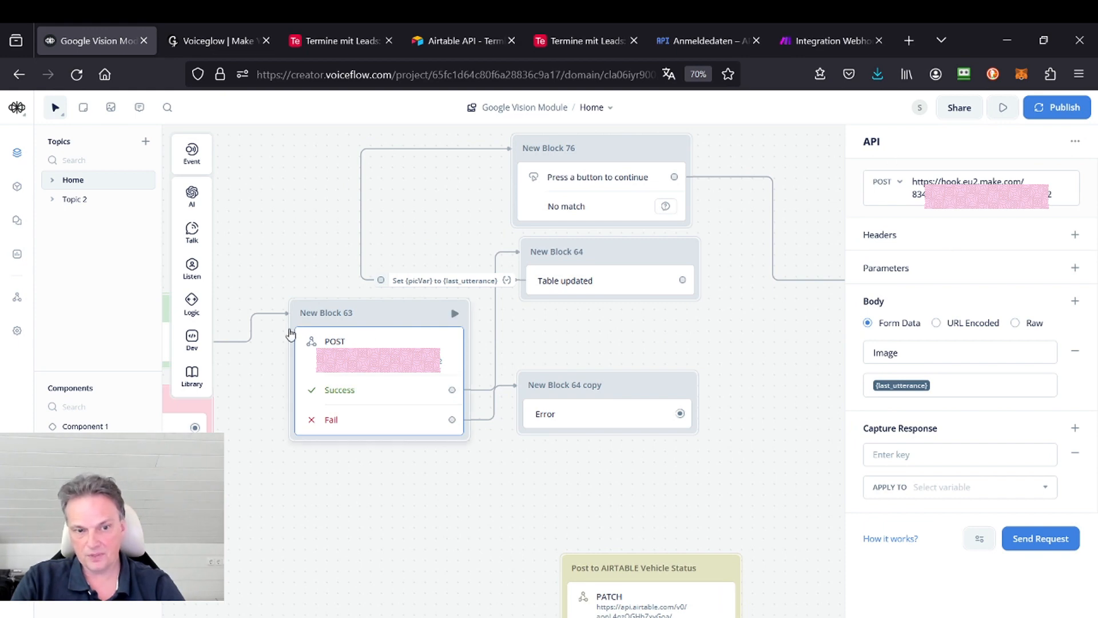
{"action": "mouse_move", "coordinate": [193, 323]}
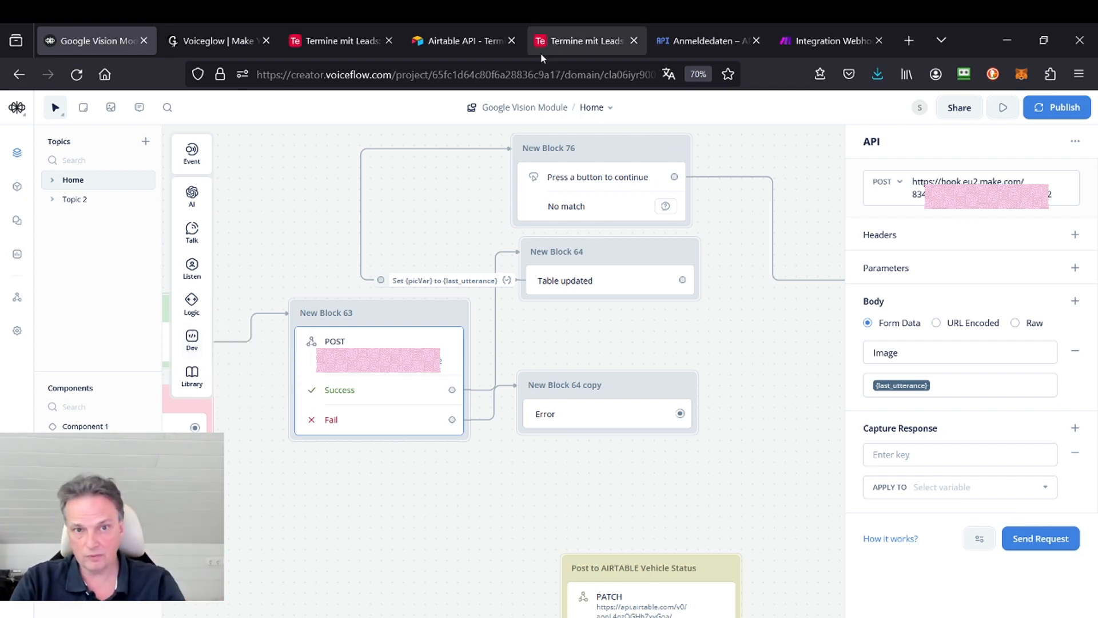
Step: Compare the Google Vision webhook address in Make's Webhooks module with the URL of Voiceflow's POST request, and close the module's settings
{"action": "left_click", "coordinate": [822, 53]}
{"action": "left_click", "coordinate": [161, 344]}
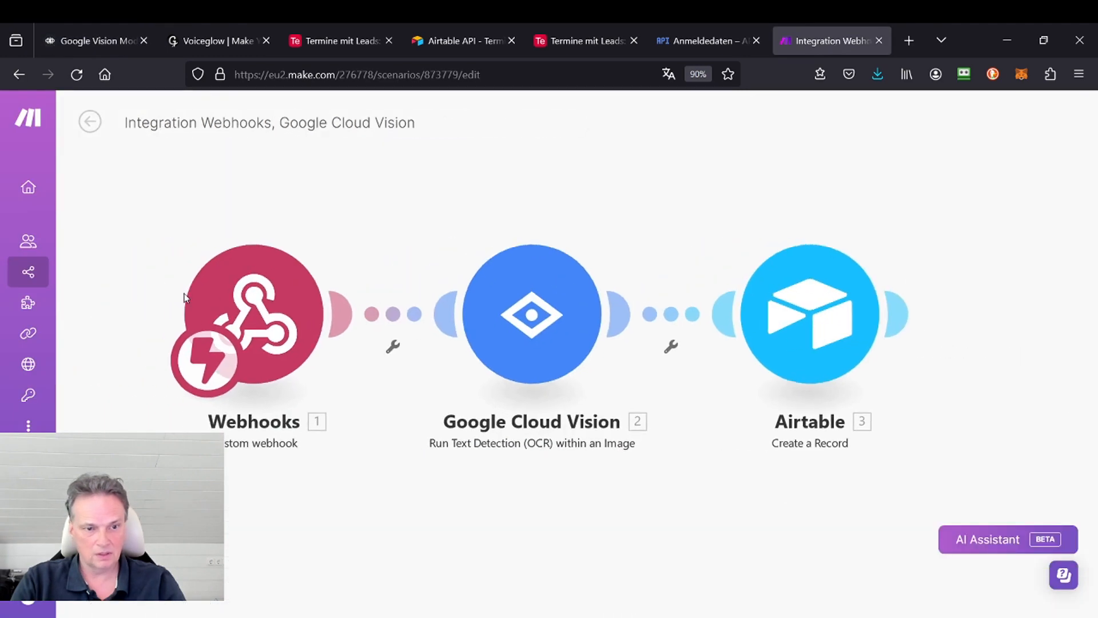
{"action": "left_click", "coordinate": [331, 325]}
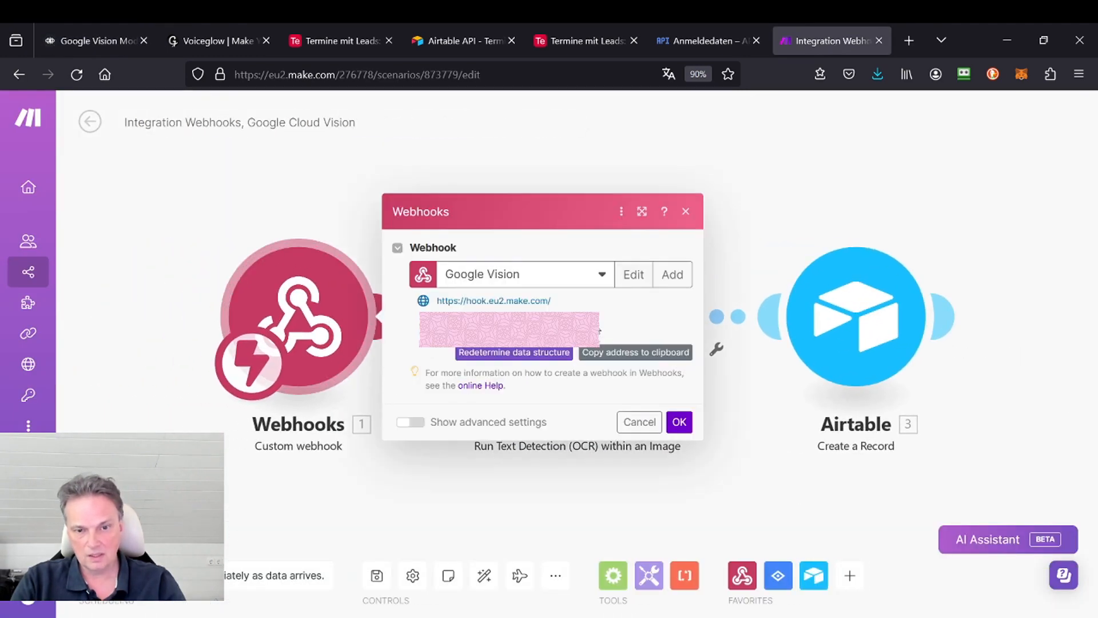
{"action": "left_click_drag", "start_coordinate": [580, 316], "coordinate": [437, 303]}
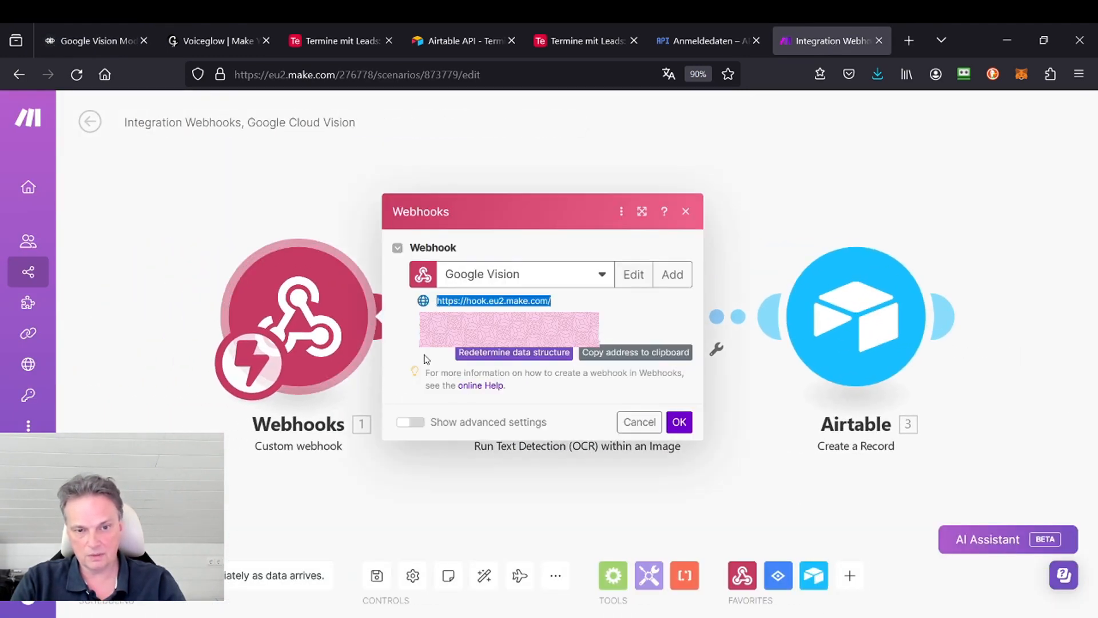
{"action": "left_click", "coordinate": [94, 43]}
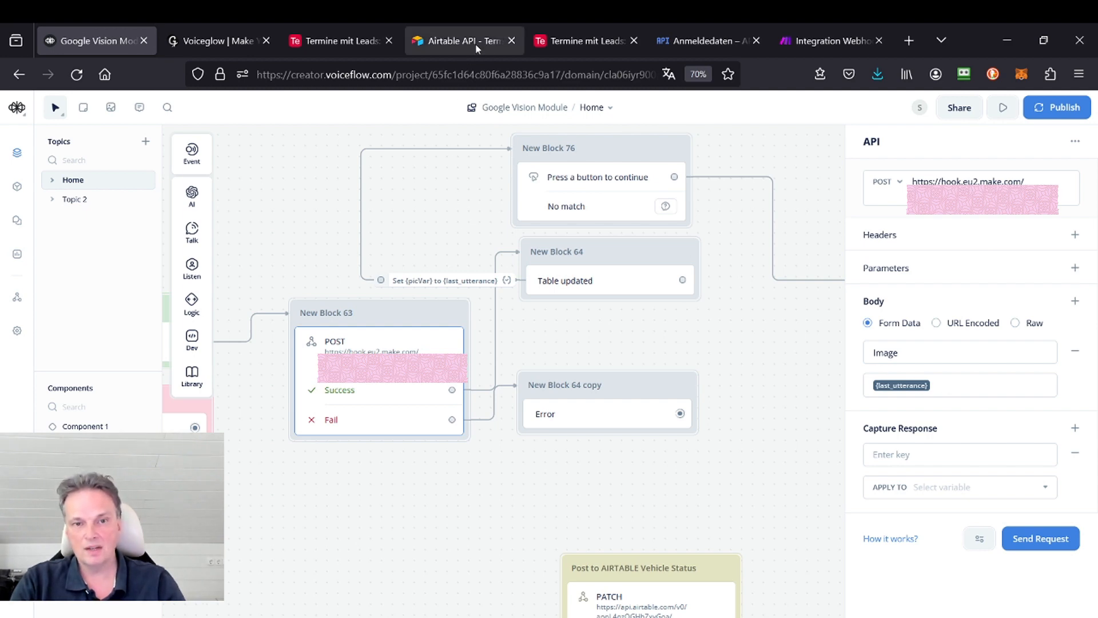
{"action": "left_click", "coordinate": [832, 41]}
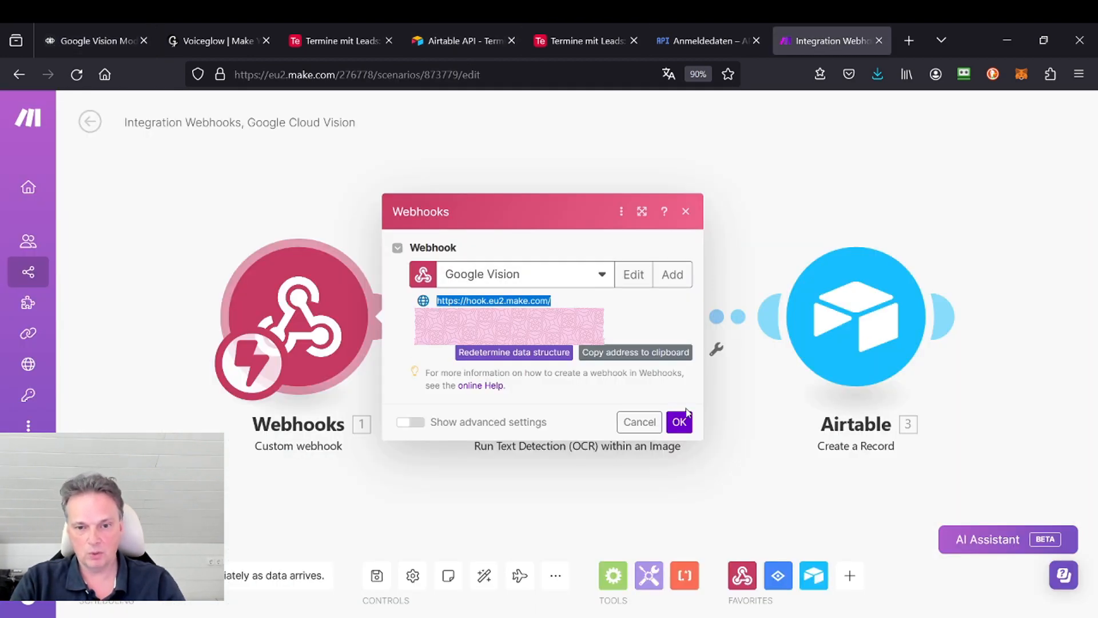
{"action": "left_click", "coordinate": [680, 424]}
Step: Examine the Image URL mapping in Make's Google Cloud Vision module against the Image form field of Voiceflow's POST block
{"action": "left_click", "coordinate": [587, 336]}
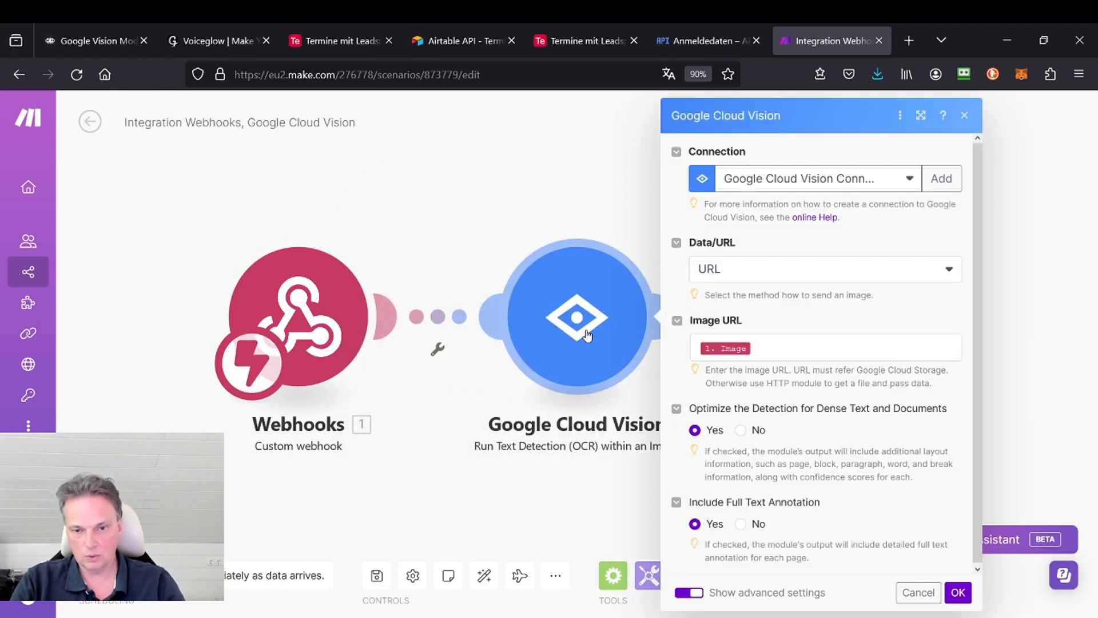
{"action": "left_click", "coordinate": [776, 349]}
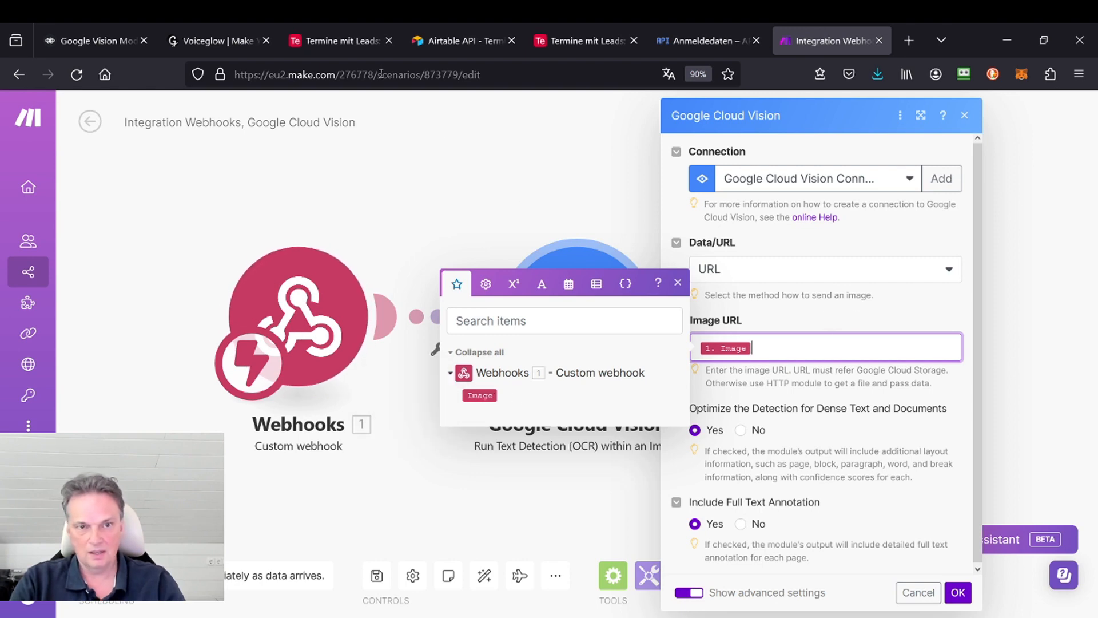
{"action": "left_click", "coordinate": [99, 46]}
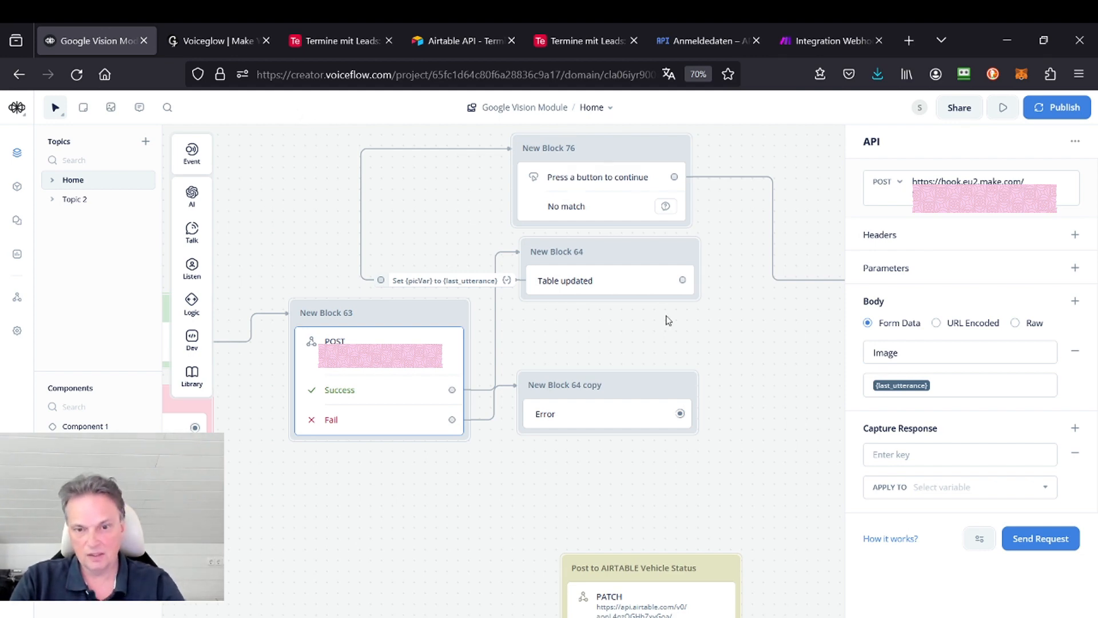
{"action": "left_click", "coordinate": [632, 260]}
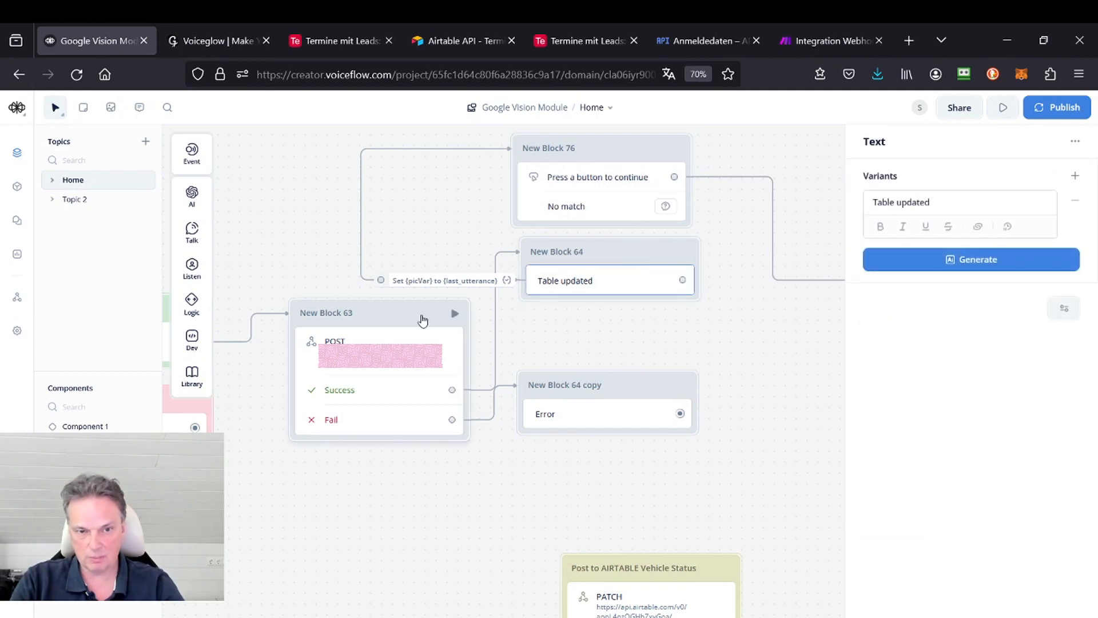
{"action": "left_click", "coordinate": [805, 48]}
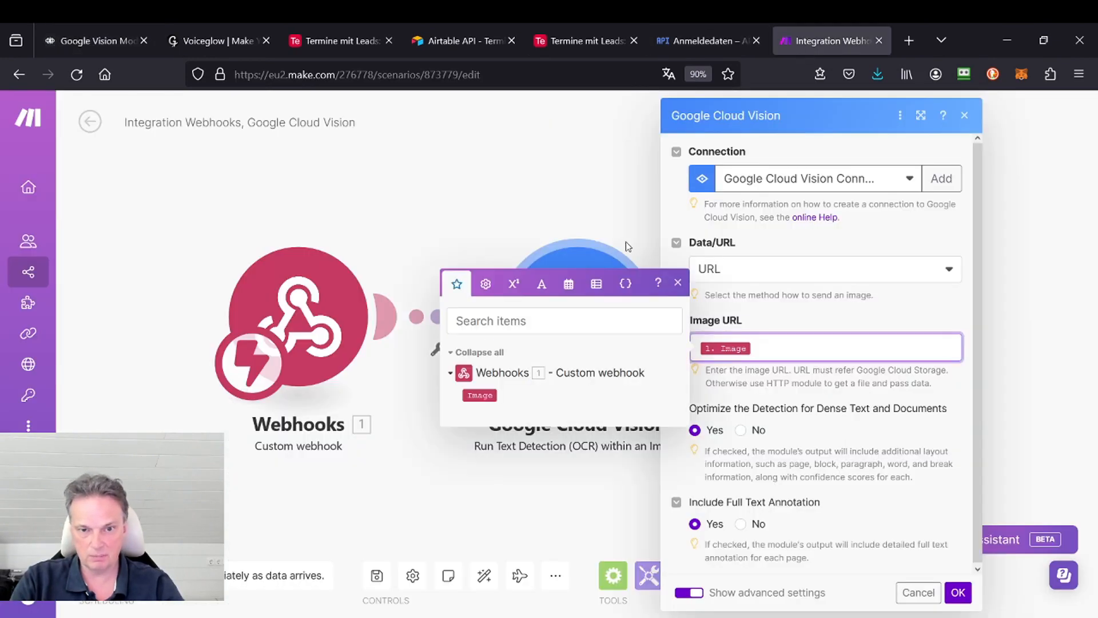
{"action": "left_click", "coordinate": [679, 284]}
{"action": "left_click", "coordinate": [965, 116]}
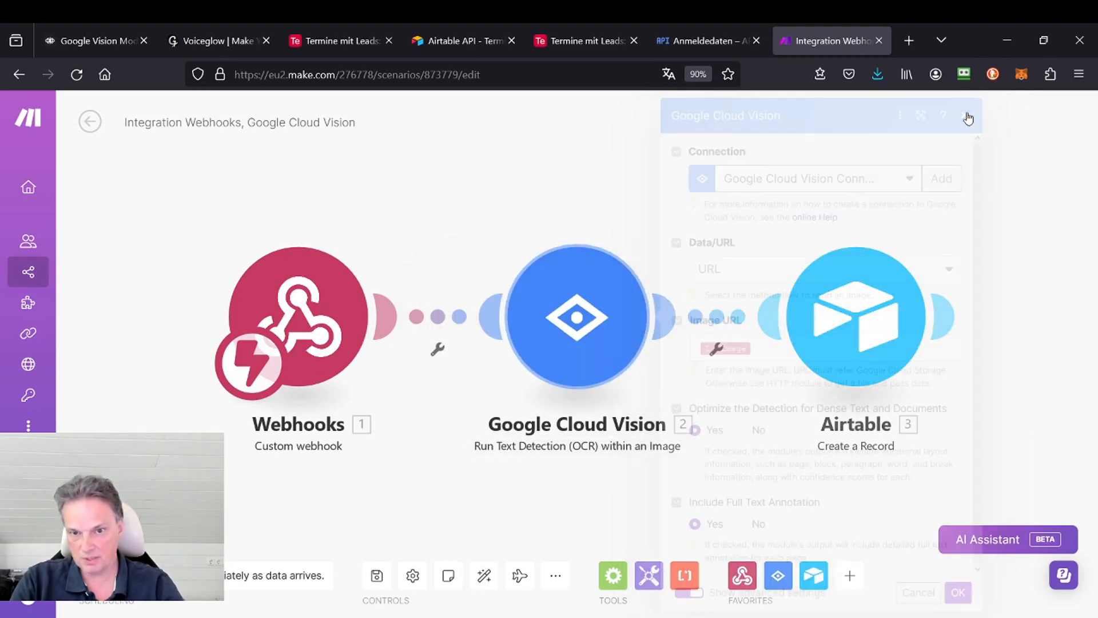
Step: Review the Airtable module's base, table and FINRAW mapping in Make, comparing its record fields with Table 2 in Airtable
{"action": "left_click", "coordinate": [794, 313]}
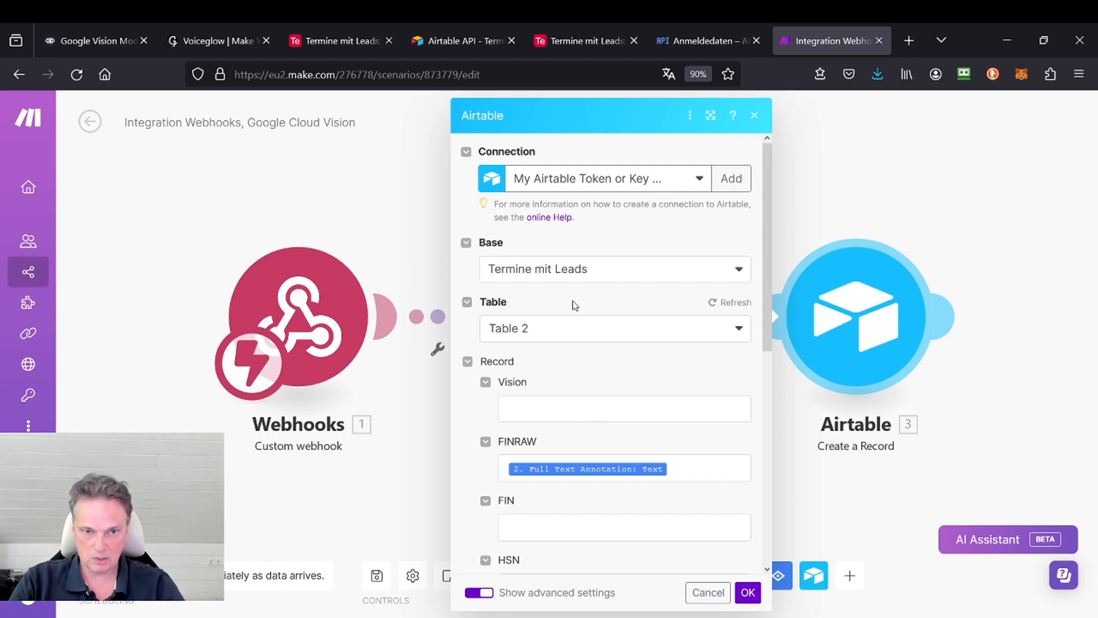
{"action": "left_click", "coordinate": [589, 42]}
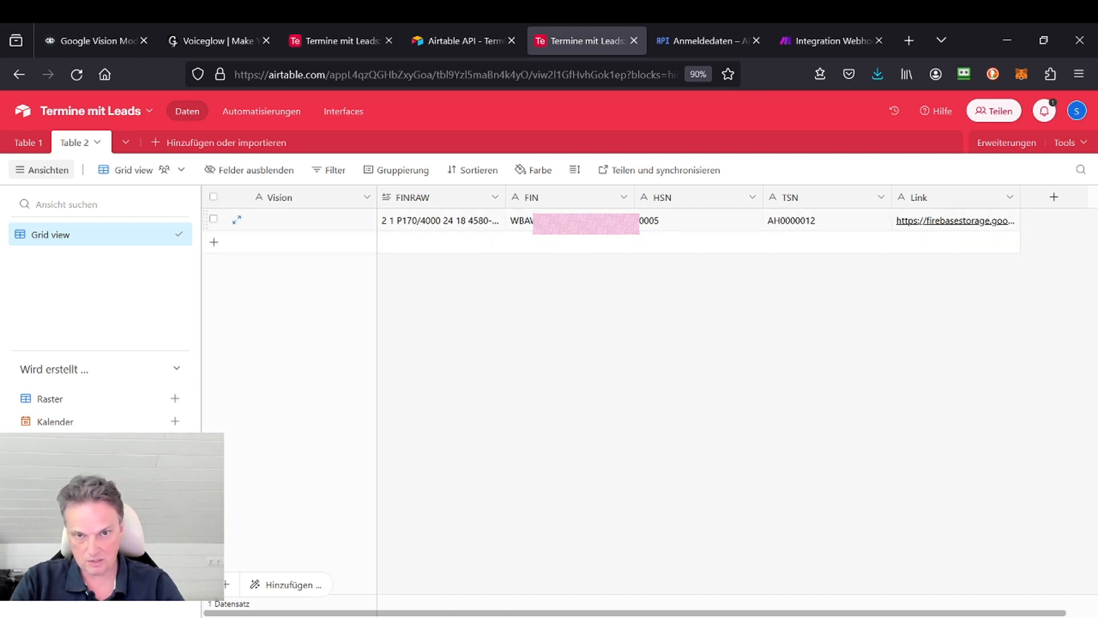
{"action": "left_click", "coordinate": [835, 41]}
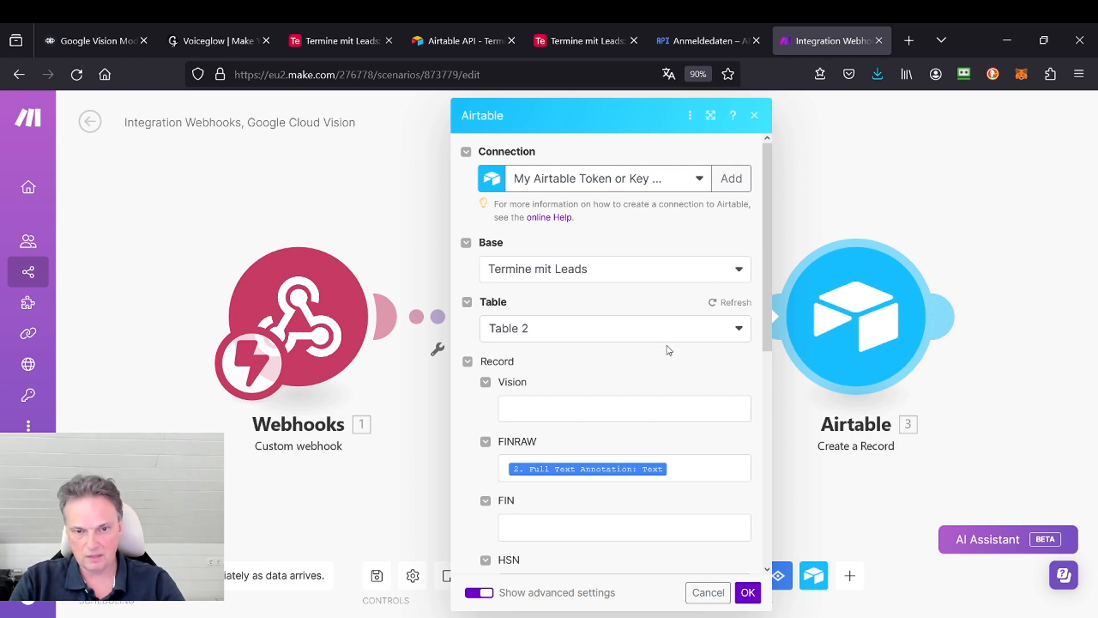
{"action": "scroll", "coordinate": [668, 350], "scroll_direction": "down", "scroll_amount": 2}
{"action": "scroll", "coordinate": [667, 349], "scroll_direction": "up", "scroll_amount": 2}
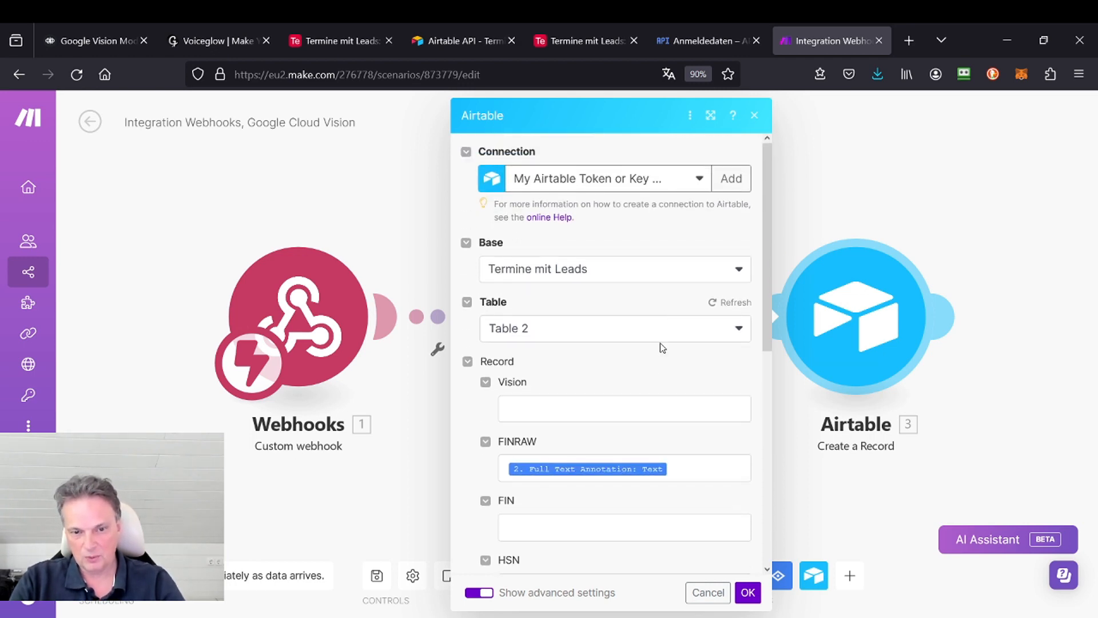
Step: Check the FINRAW field's Full Text Annotation: Text mapping and the remaining record fields in Make's Airtable module
{"action": "left_click", "coordinate": [676, 470]}
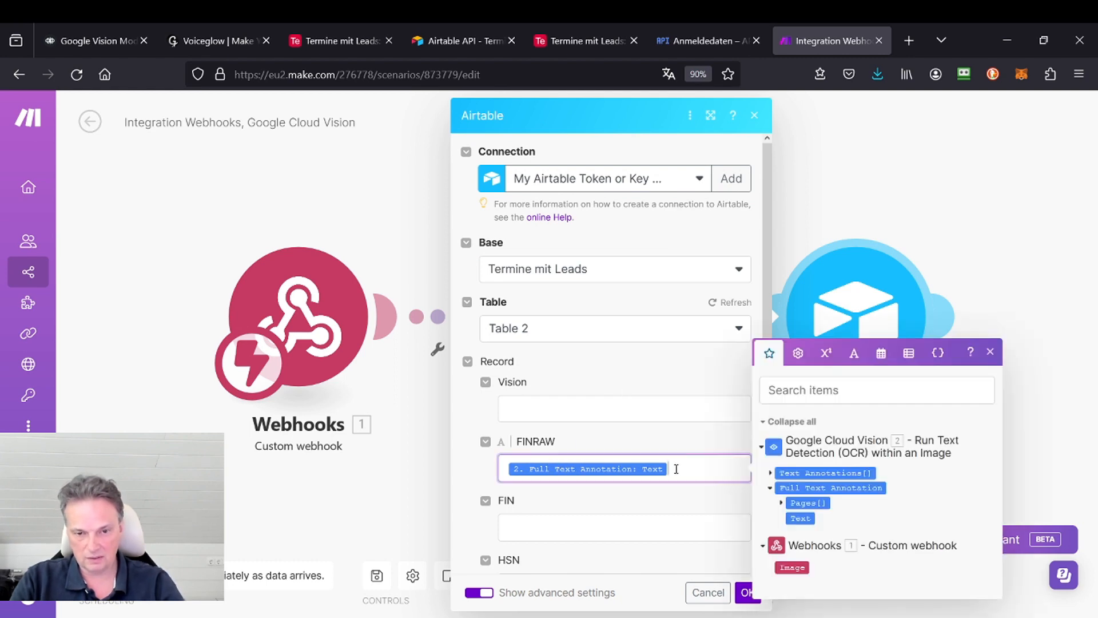
{"action": "left_click", "coordinate": [671, 437]}
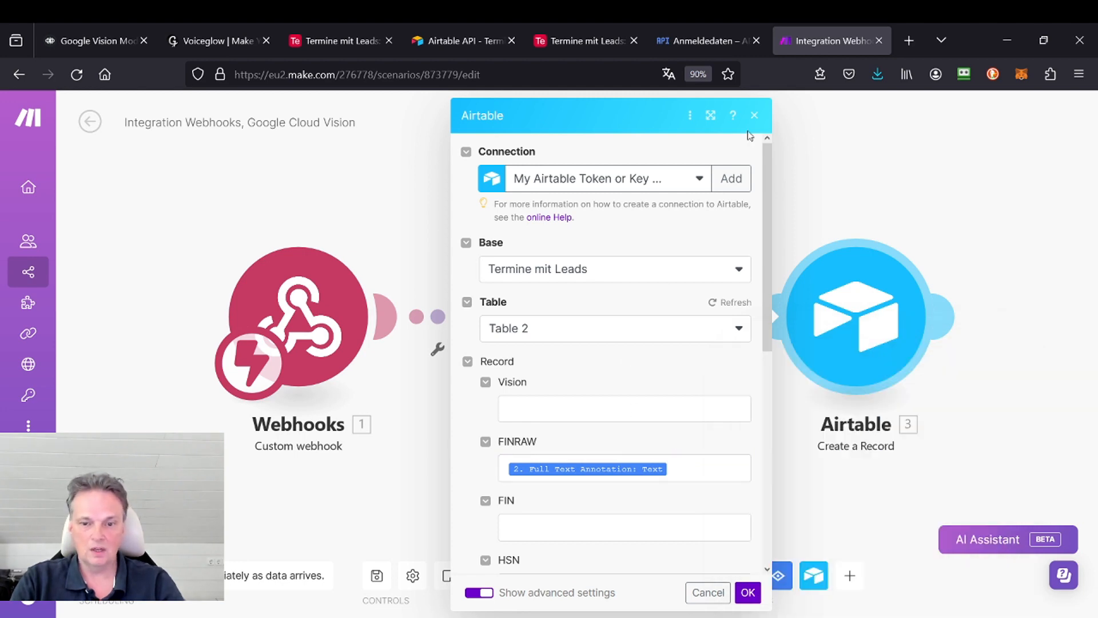
{"action": "scroll", "coordinate": [699, 365], "scroll_direction": "down", "scroll_amount": 6}
{"action": "scroll", "coordinate": [696, 363], "scroll_direction": "down", "scroll_amount": 2}
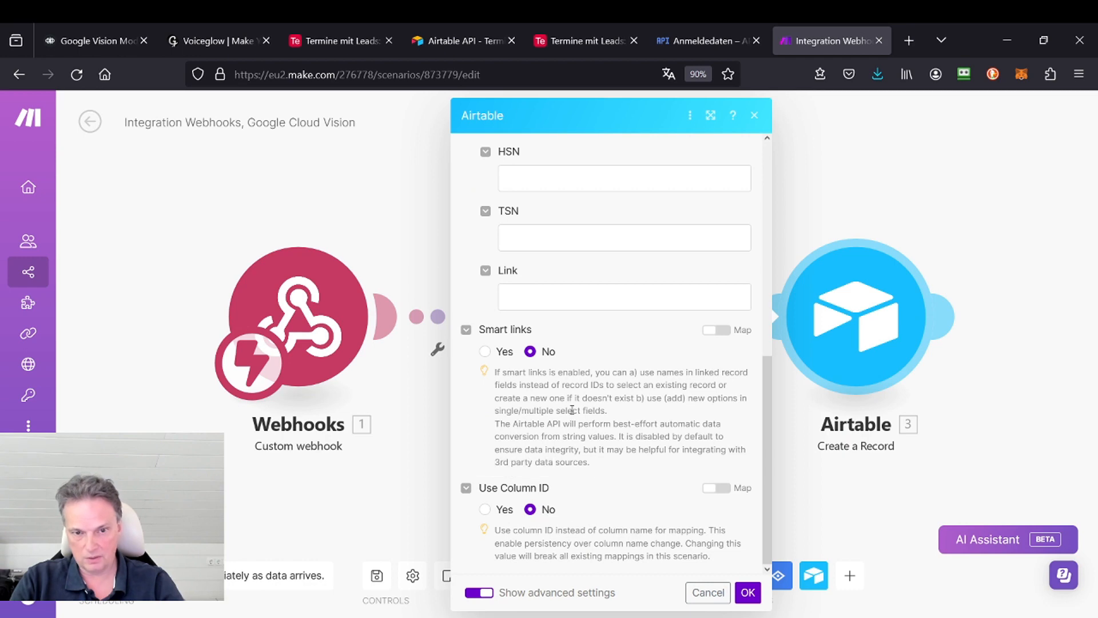
{"action": "scroll", "coordinate": [572, 409], "scroll_direction": "up", "scroll_amount": 8}
{"action": "scroll", "coordinate": [566, 400], "scroll_direction": "up", "scroll_amount": 5}
{"action": "scroll", "coordinate": [568, 389], "scroll_direction": "down", "scroll_amount": 5}
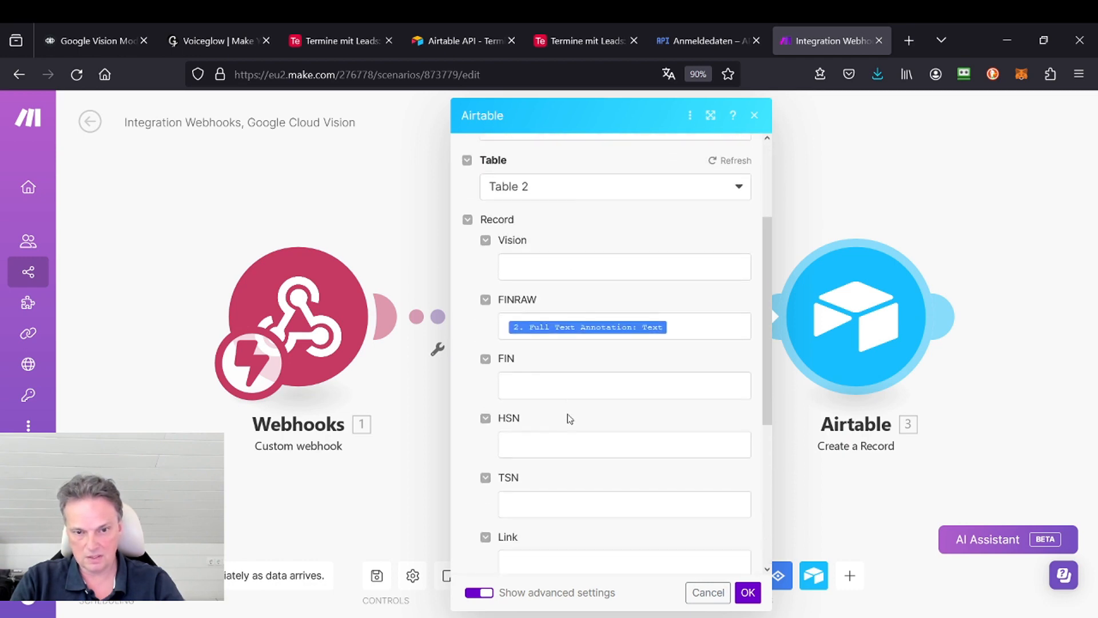
{"action": "scroll", "coordinate": [605, 412], "scroll_direction": "up", "scroll_amount": 5}
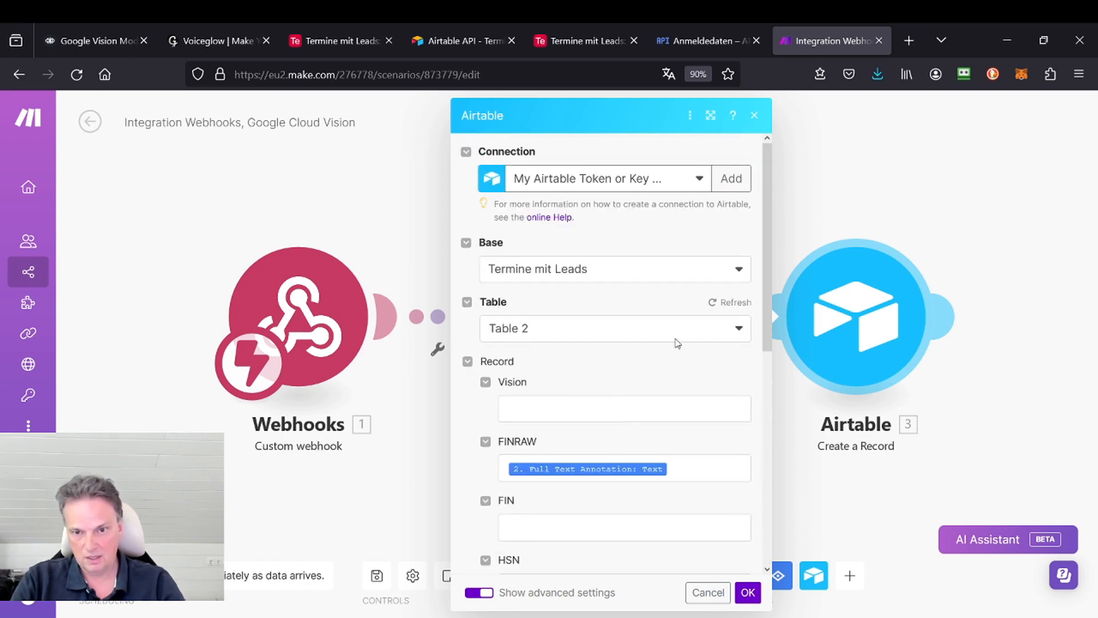
Step: Refresh the Table 2 fields in the Airtable module, compare them with the columns in Airtable, and close the module's settings in Make
{"action": "left_click", "coordinate": [715, 304]}
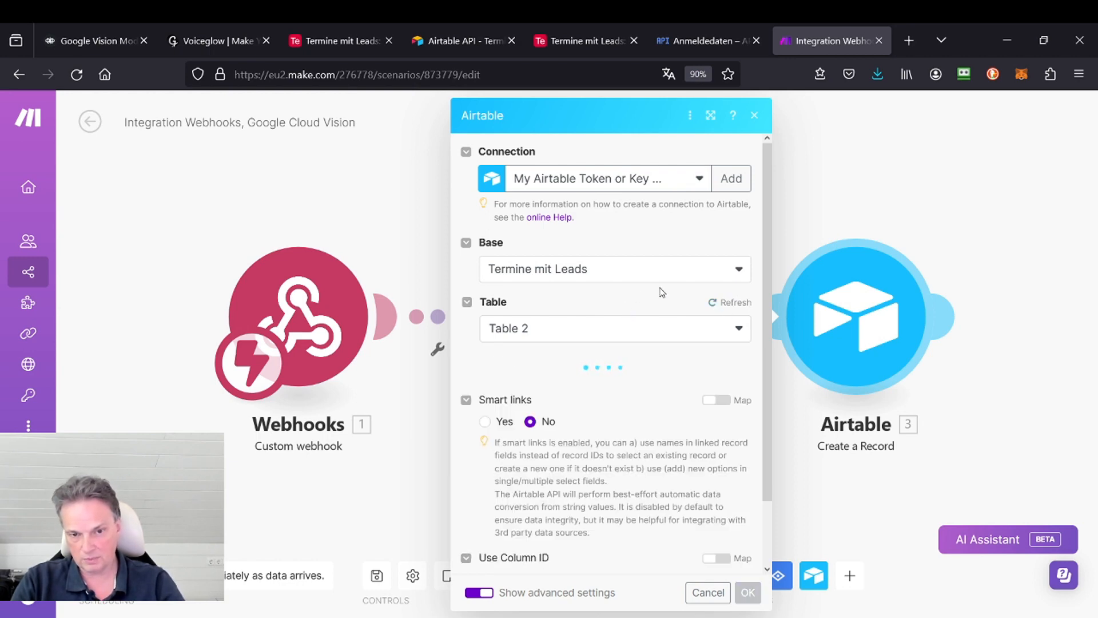
{"action": "scroll", "coordinate": [660, 290], "scroll_direction": "down", "scroll_amount": 1}
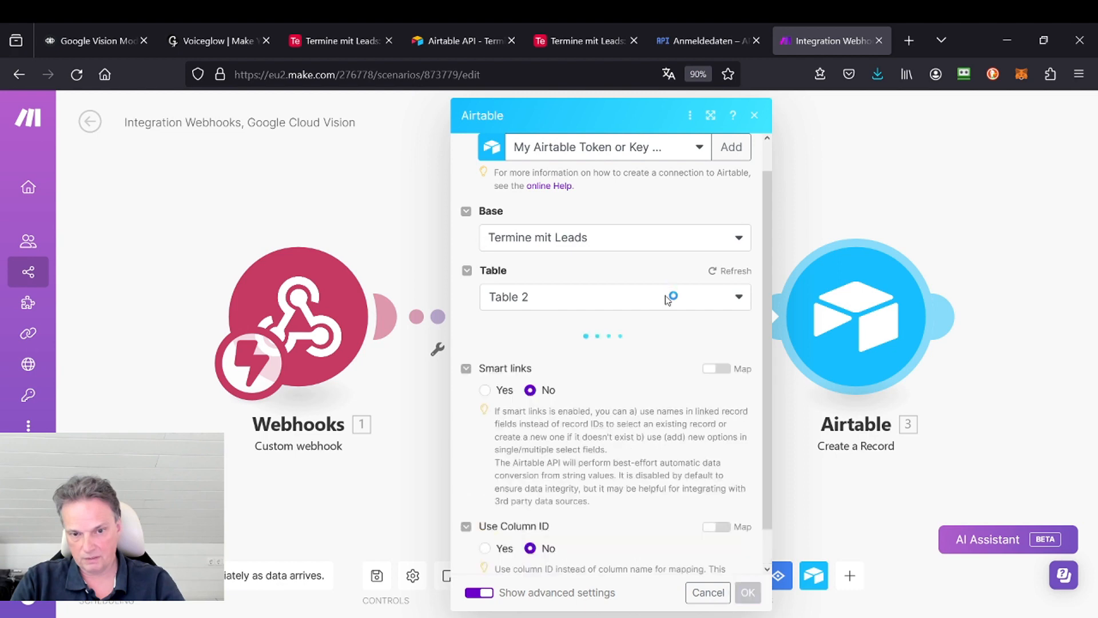
{"action": "scroll", "coordinate": [669, 296], "scroll_direction": "down", "scroll_amount": 1}
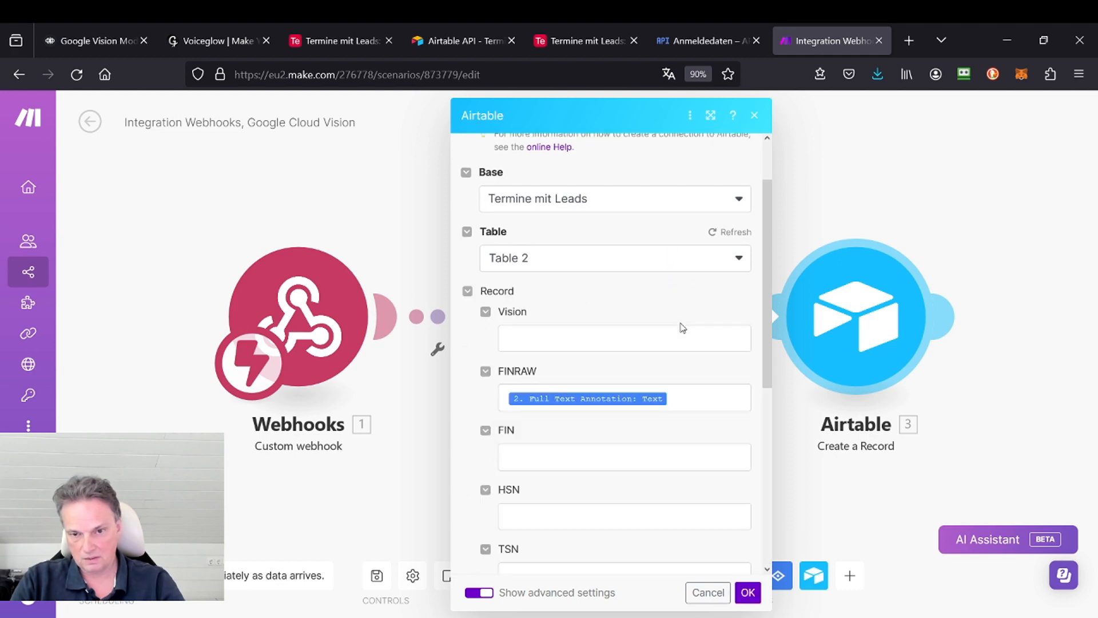
{"action": "scroll", "coordinate": [682, 327], "scroll_direction": "down", "scroll_amount": 5}
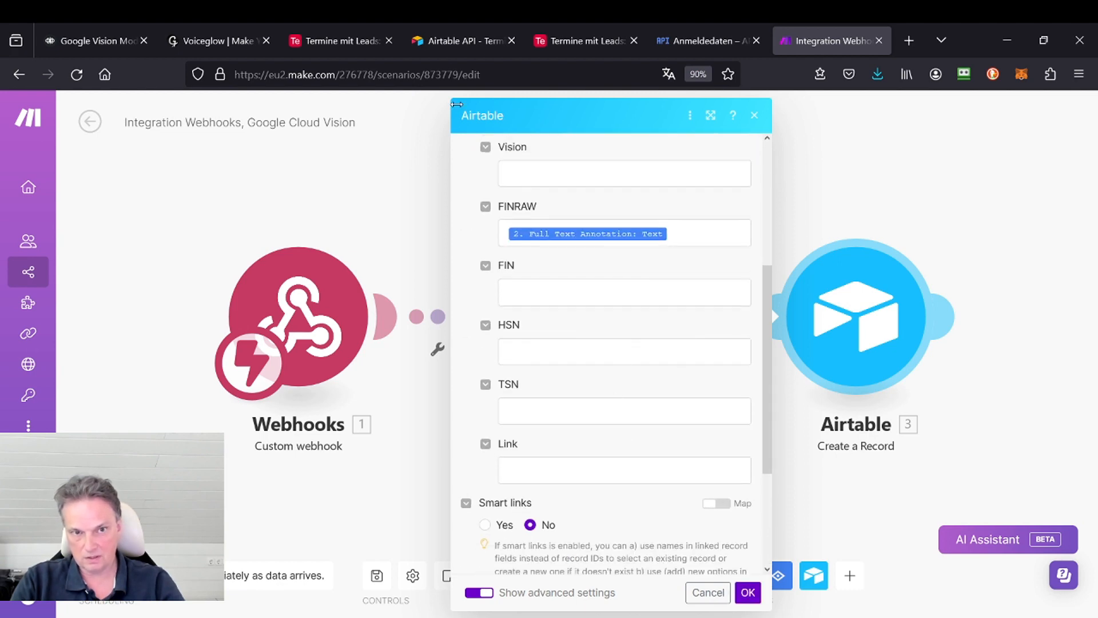
{"action": "left_click", "coordinate": [548, 42]}
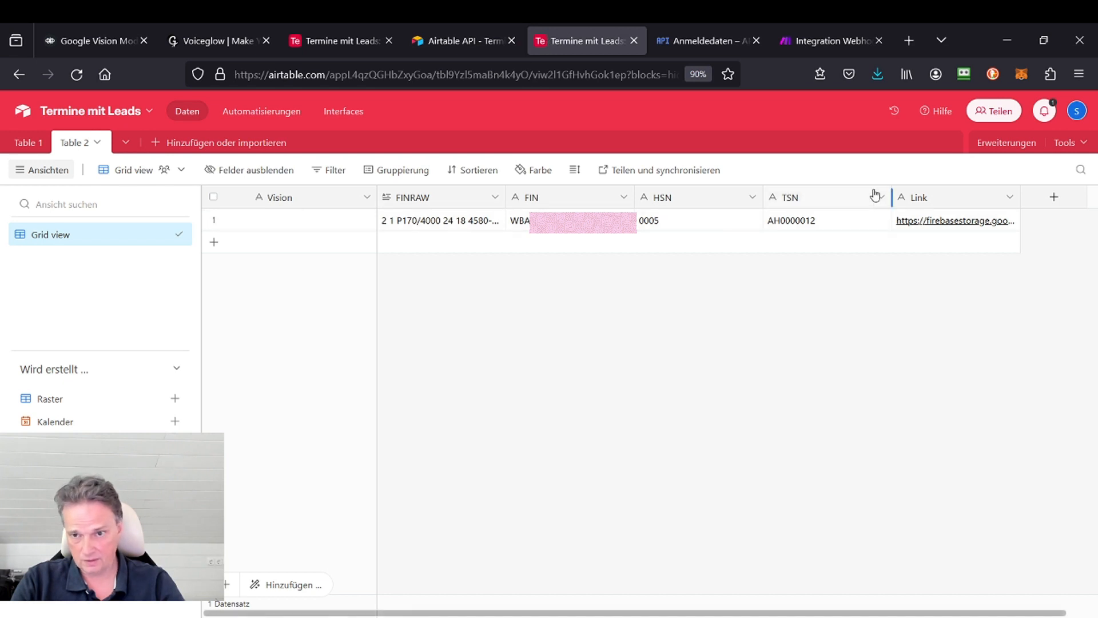
{"action": "left_click", "coordinate": [810, 46]}
{"action": "left_click", "coordinate": [762, 116]}
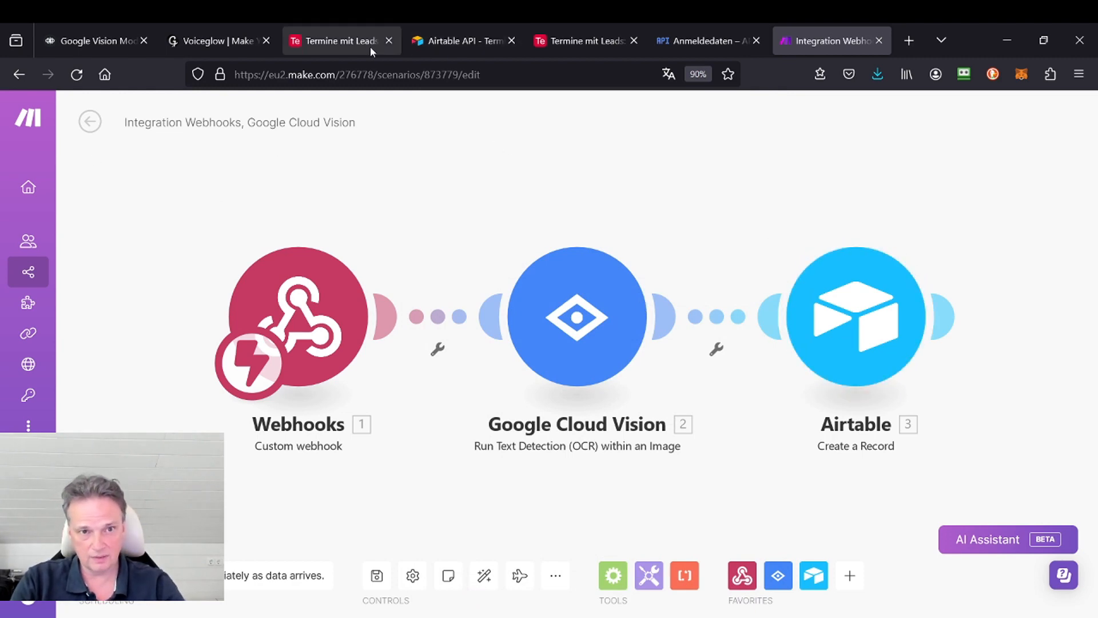
Step: View the blocks following the POST request in Voiceflow, and read the record's full FINRAW text in Airtable's Table 2
{"action": "left_click", "coordinate": [90, 38]}
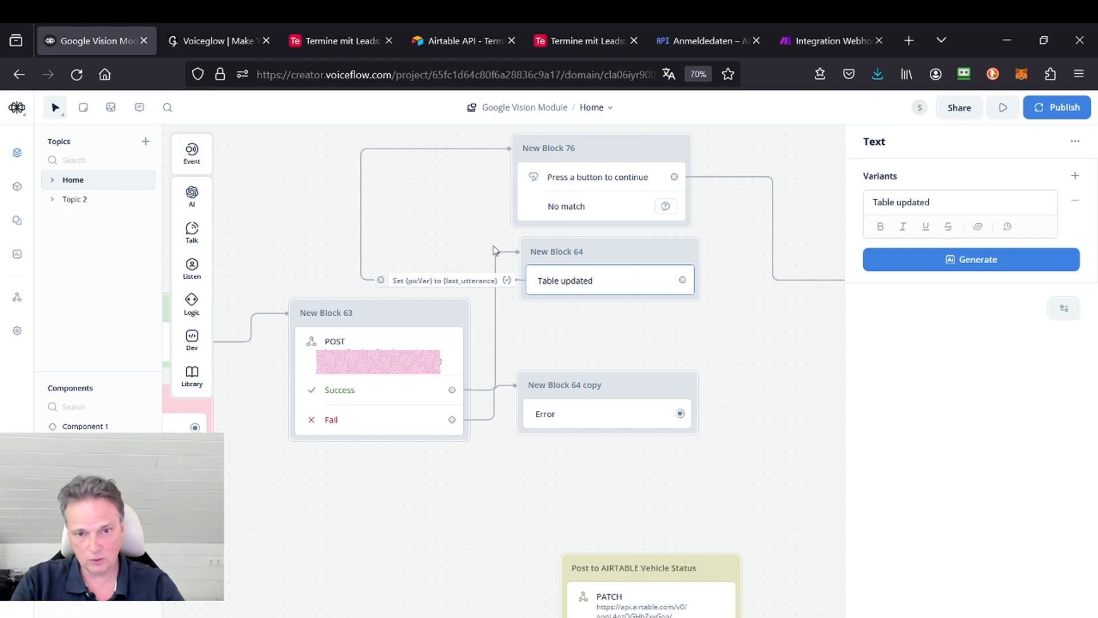
{"action": "left_click_drag", "start_coordinate": [727, 210], "coordinate": [542, 398]}
{"action": "left_click", "coordinate": [595, 40]}
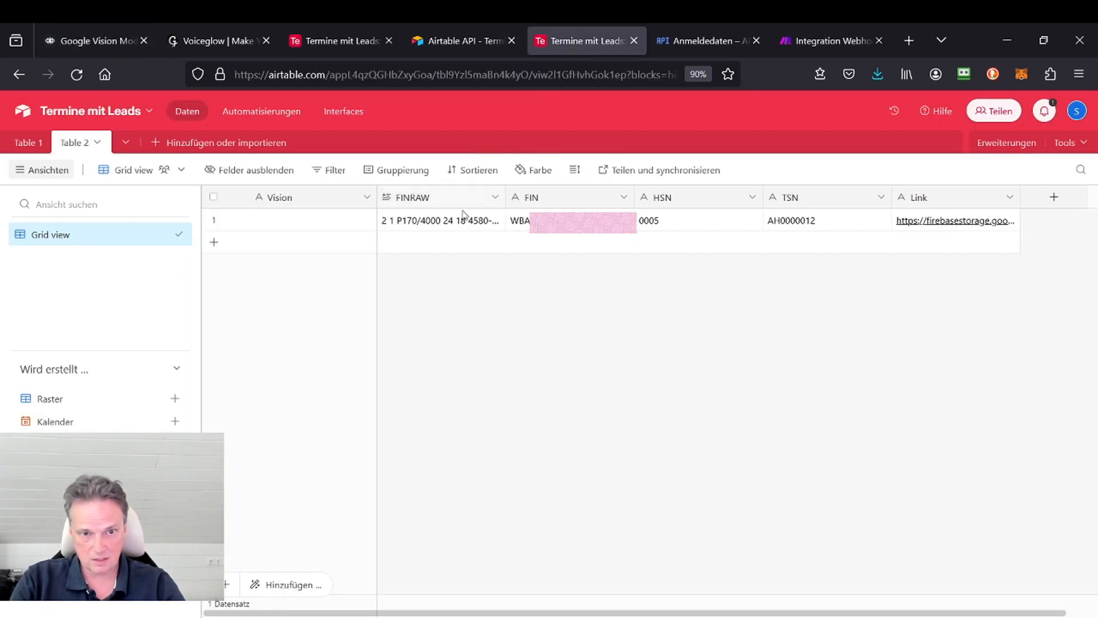
{"action": "left_click", "coordinate": [463, 222]}
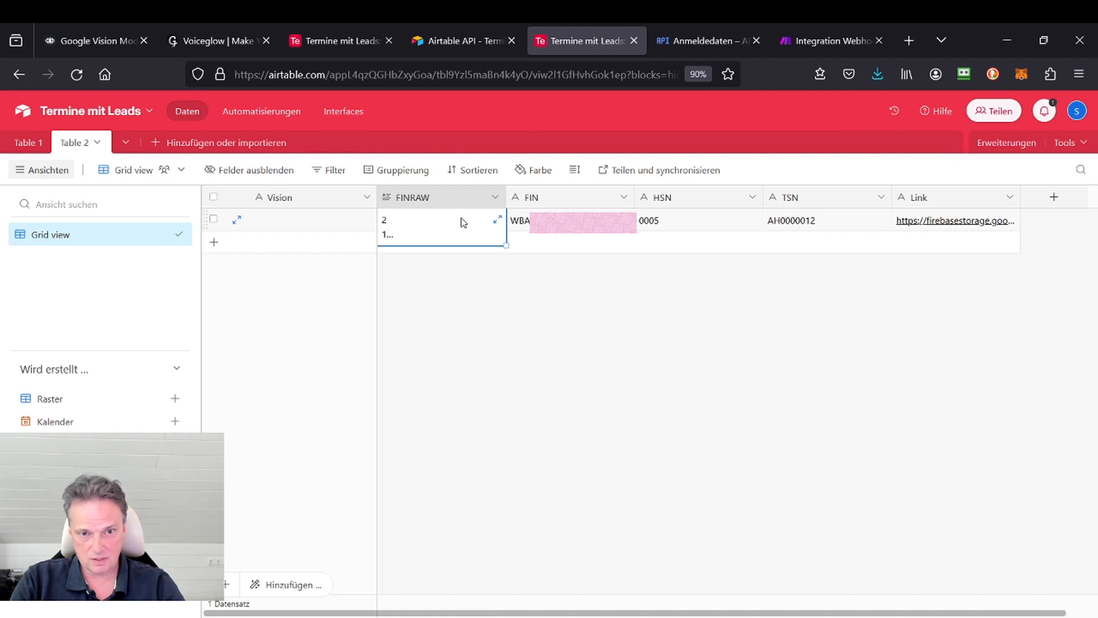
{"action": "left_click", "coordinate": [497, 219]}
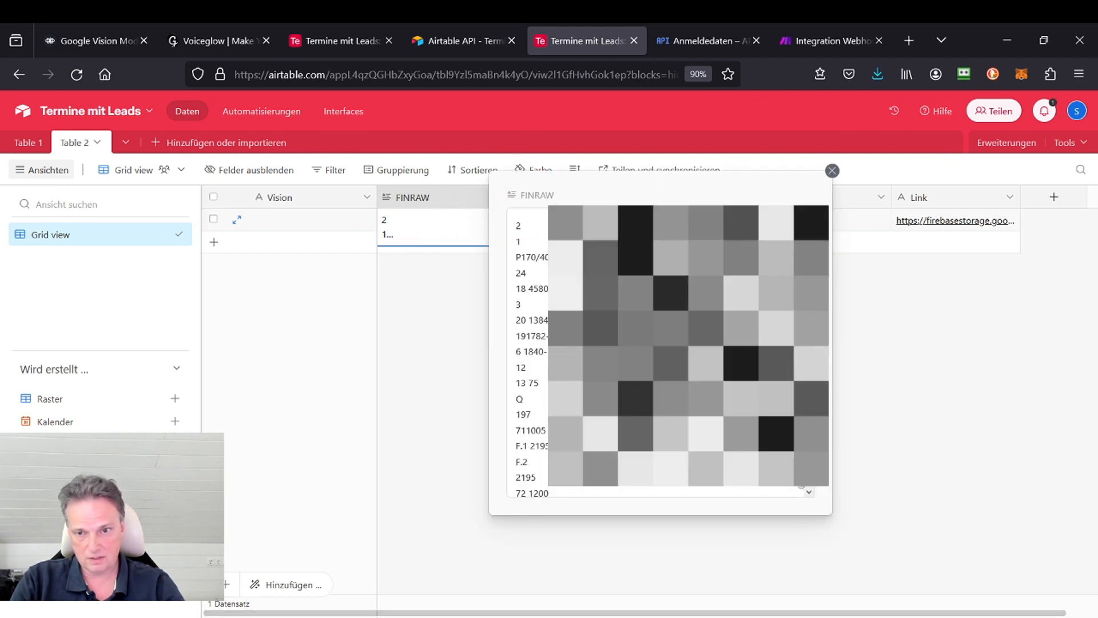
{"action": "left_click_drag", "start_coordinate": [808, 246], "coordinate": [850, 207]}
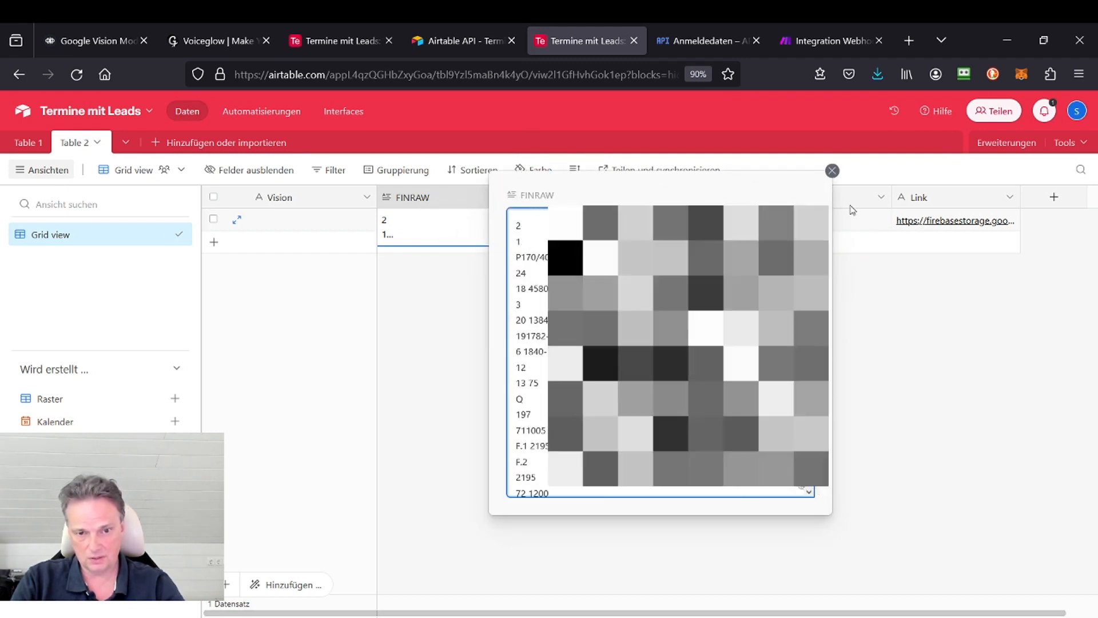
{"action": "left_click", "coordinate": [877, 342]}
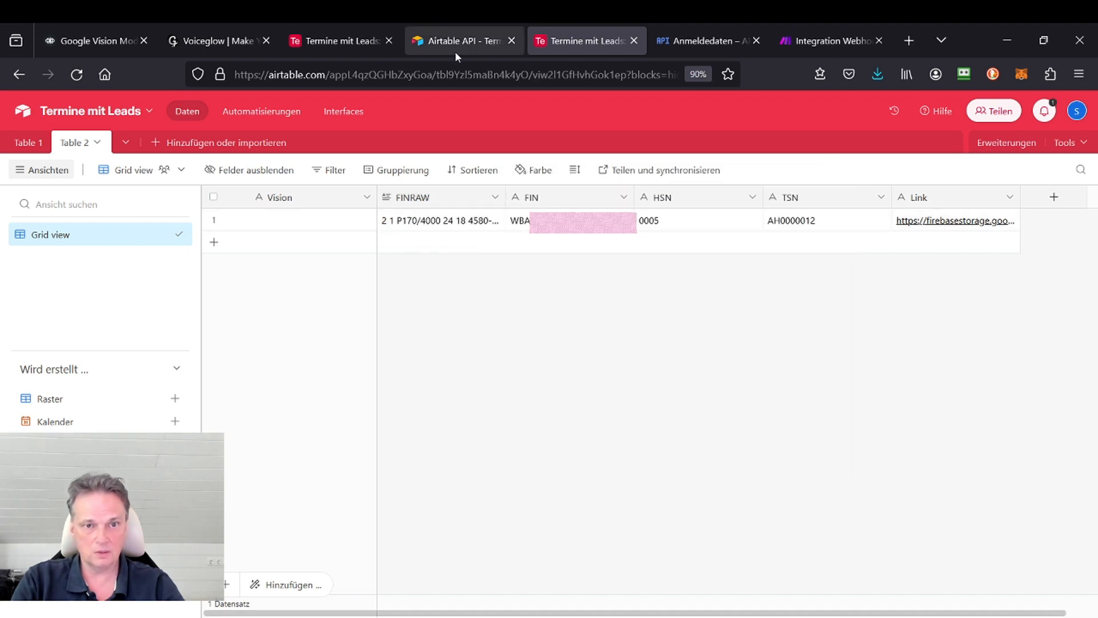
Step: Inspect the "Press a button to continue" settings in Voiceflow, and recheck the expanded FINRAW text in Airtable
{"action": "left_click", "coordinate": [97, 41]}
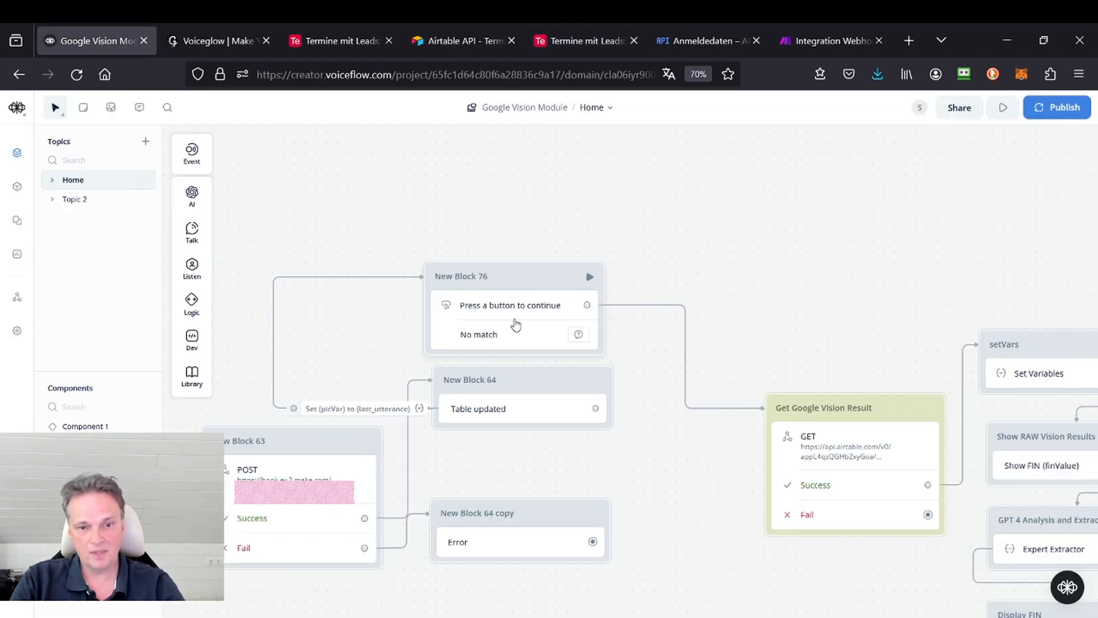
{"action": "left_click", "coordinate": [530, 286]}
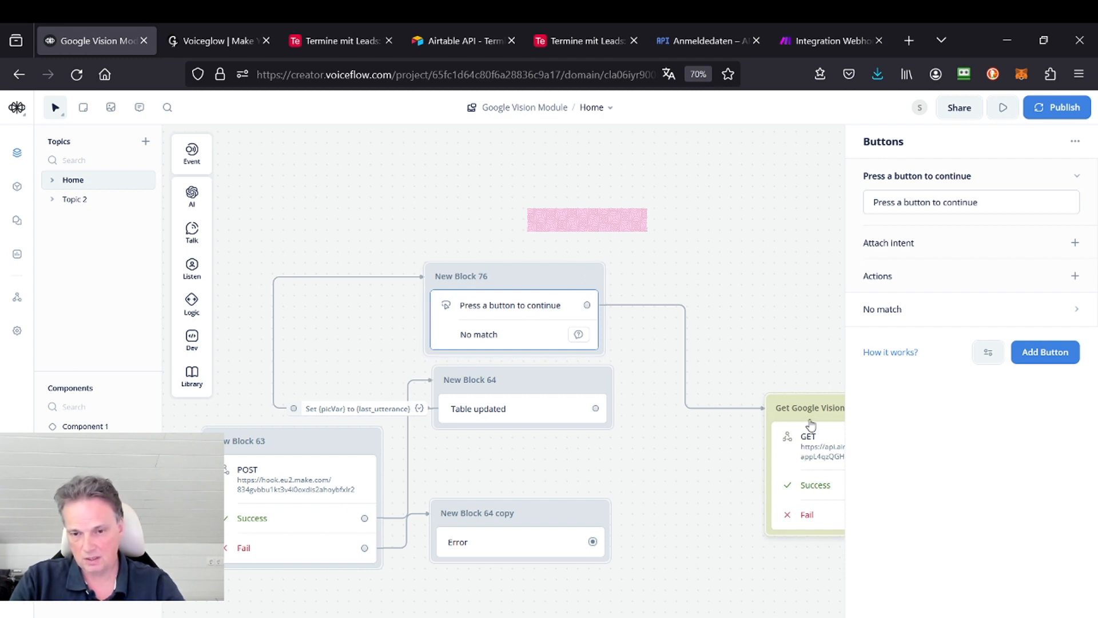
{"action": "left_click", "coordinate": [571, 42]}
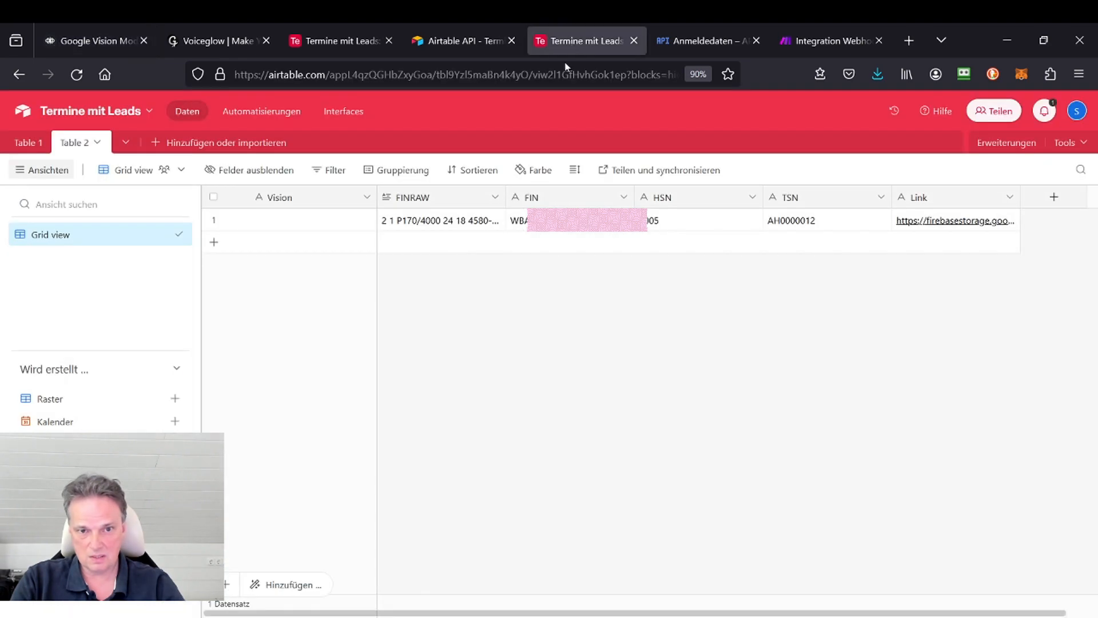
{"action": "left_click", "coordinate": [454, 224]}
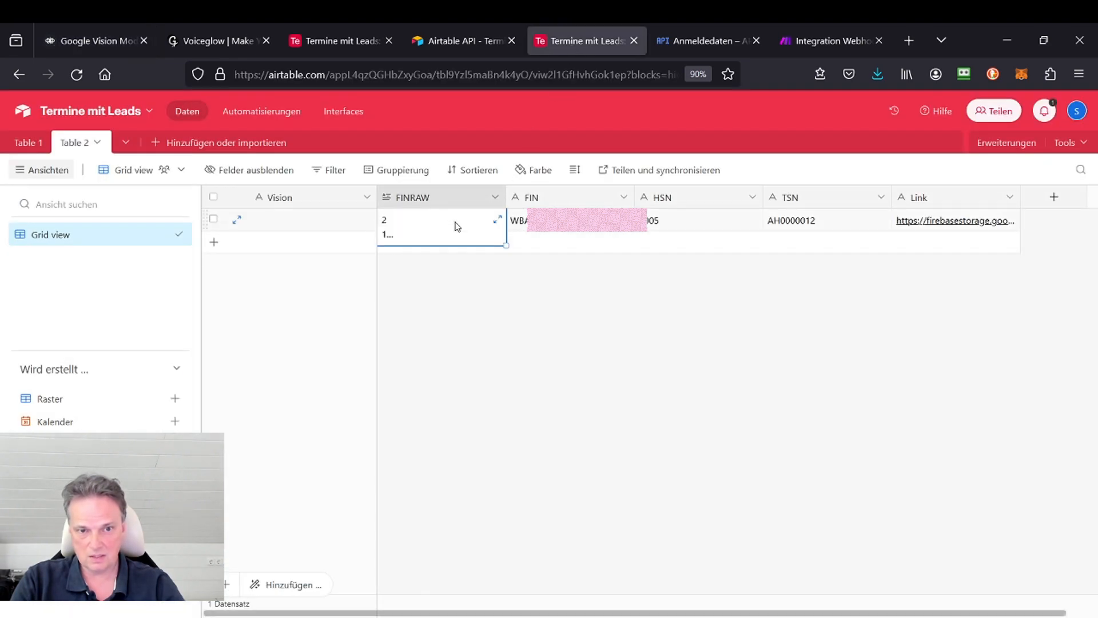
{"action": "left_click", "coordinate": [497, 220]}
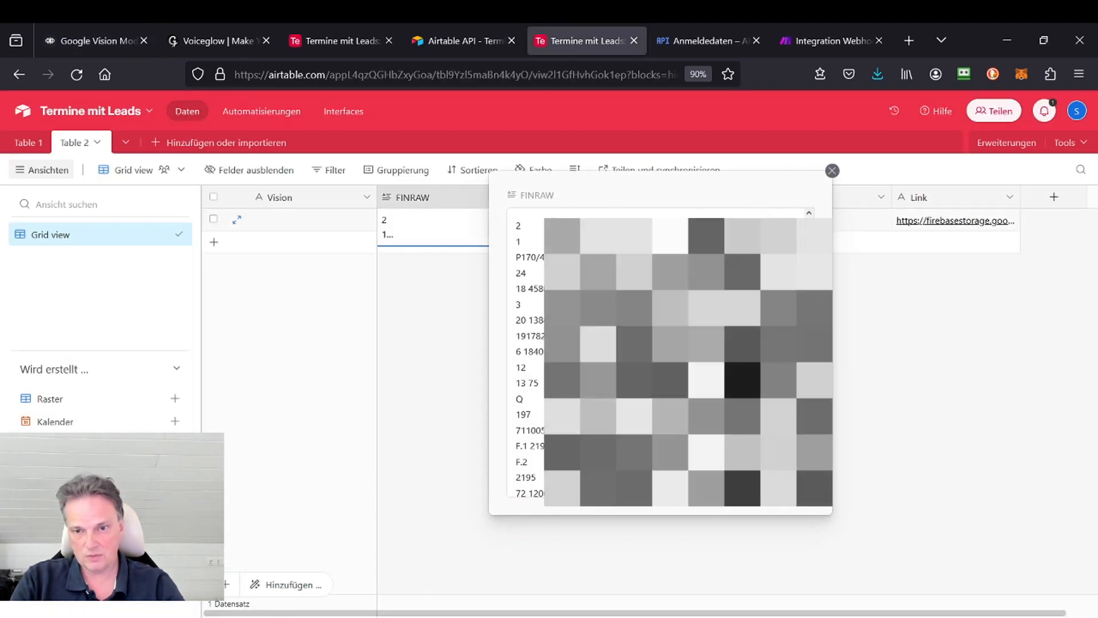
{"action": "left_click_drag", "start_coordinate": [809, 246], "coordinate": [815, 194]}
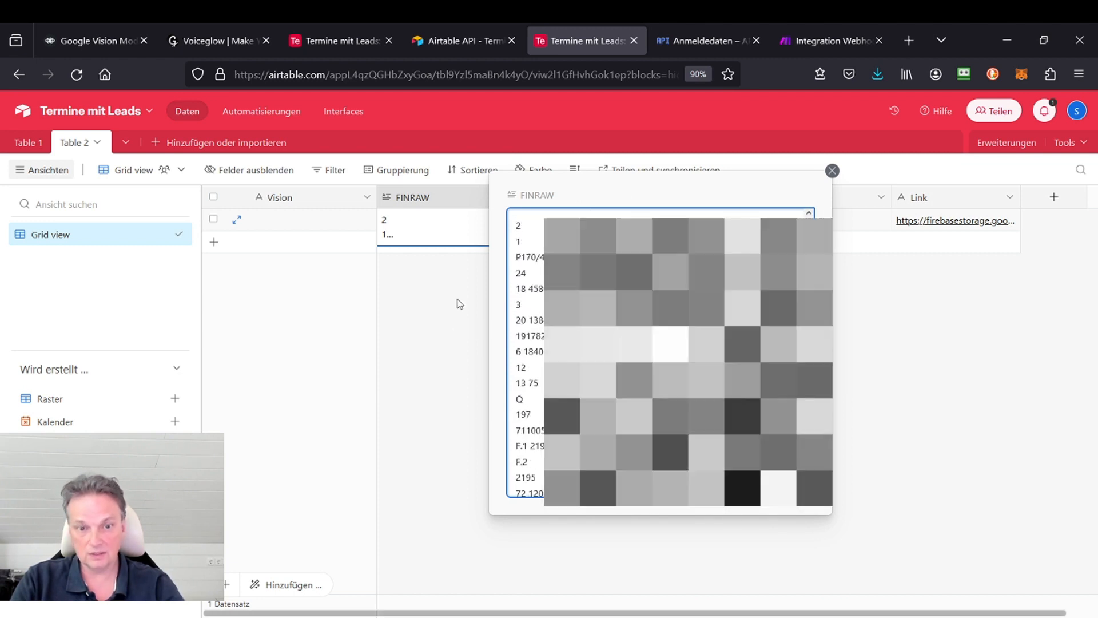
{"action": "left_click", "coordinate": [457, 300]}
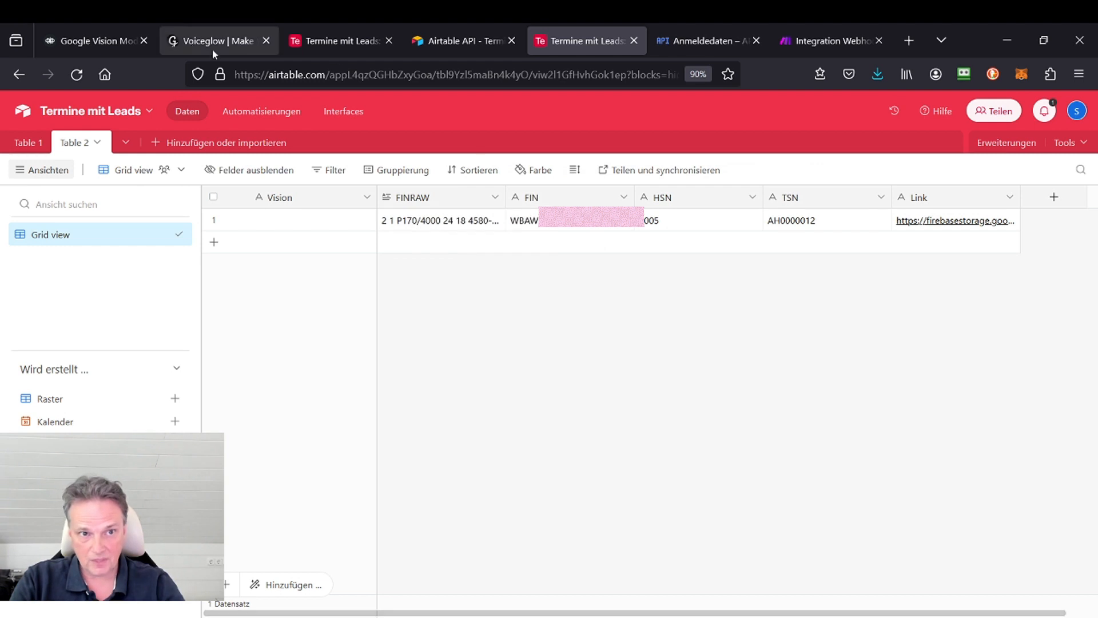
Step: Trace the Voiceflow path from the "Press a button to continue" block to the Get Google Vision Result block
{"action": "left_click", "coordinate": [124, 35]}
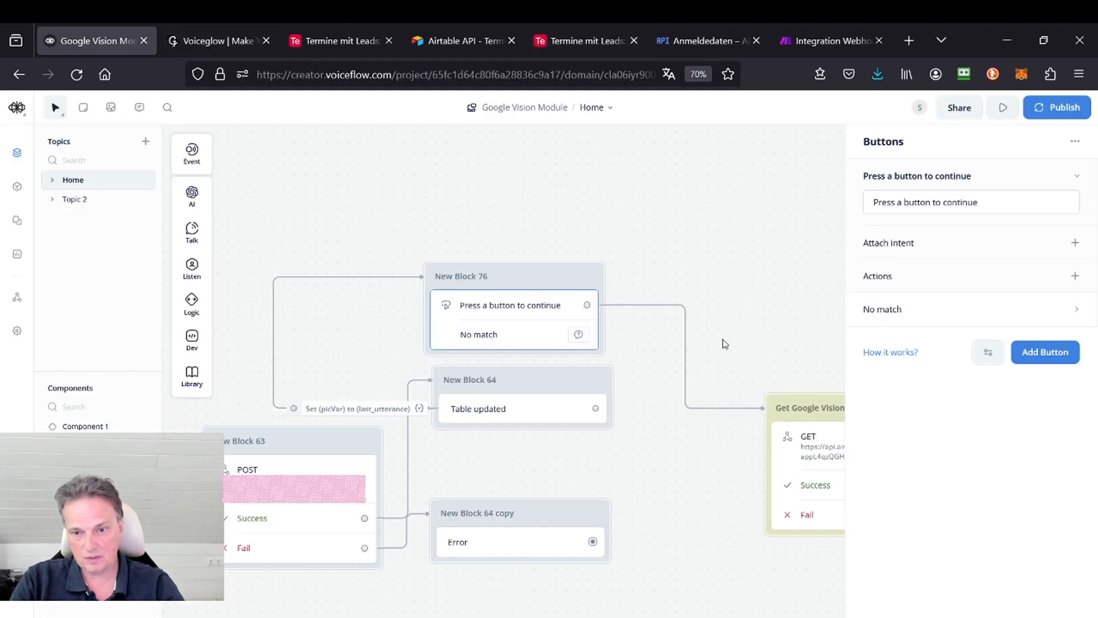
{"action": "left_click_drag", "start_coordinate": [774, 324], "coordinate": [388, 282]}
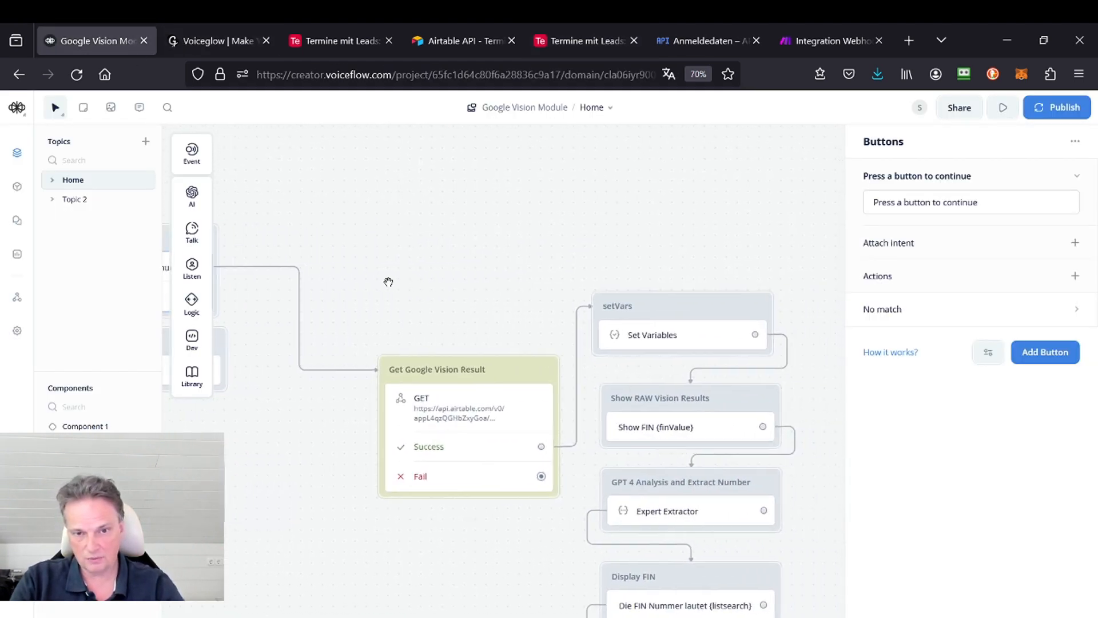
{"action": "left_click", "coordinate": [391, 287]}
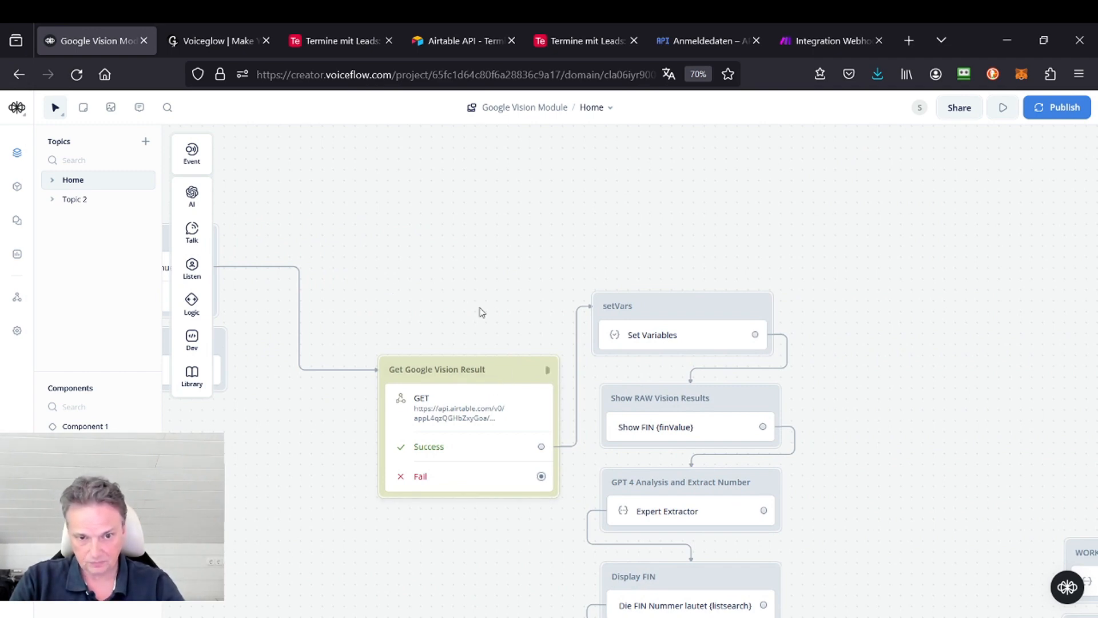
{"action": "left_click_drag", "start_coordinate": [435, 259], "coordinate": [738, 250]}
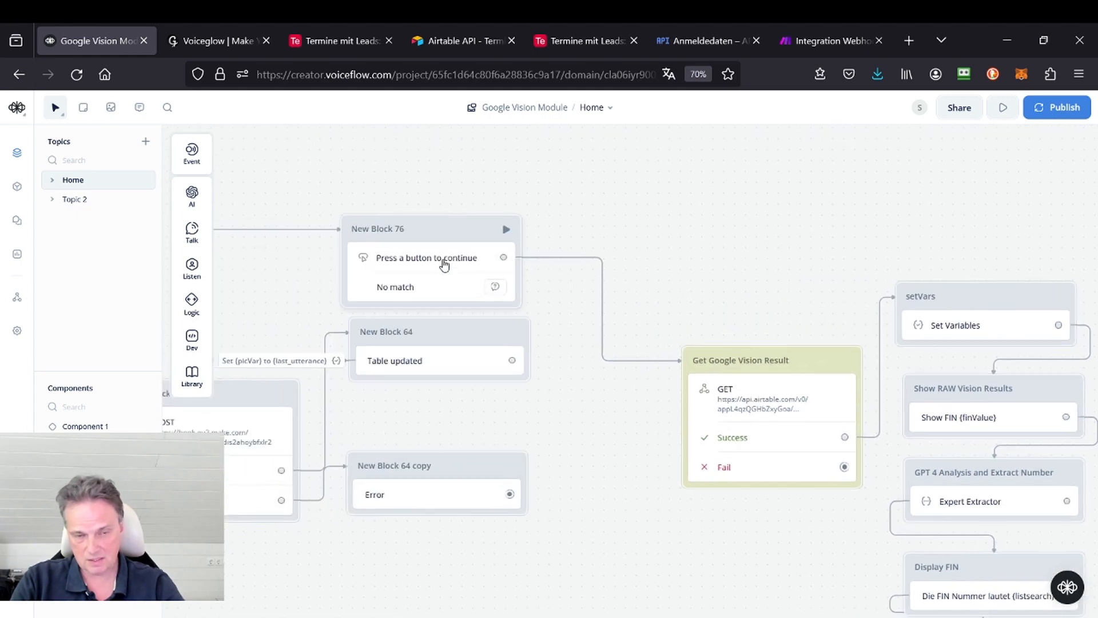
{"action": "left_click", "coordinate": [443, 265]}
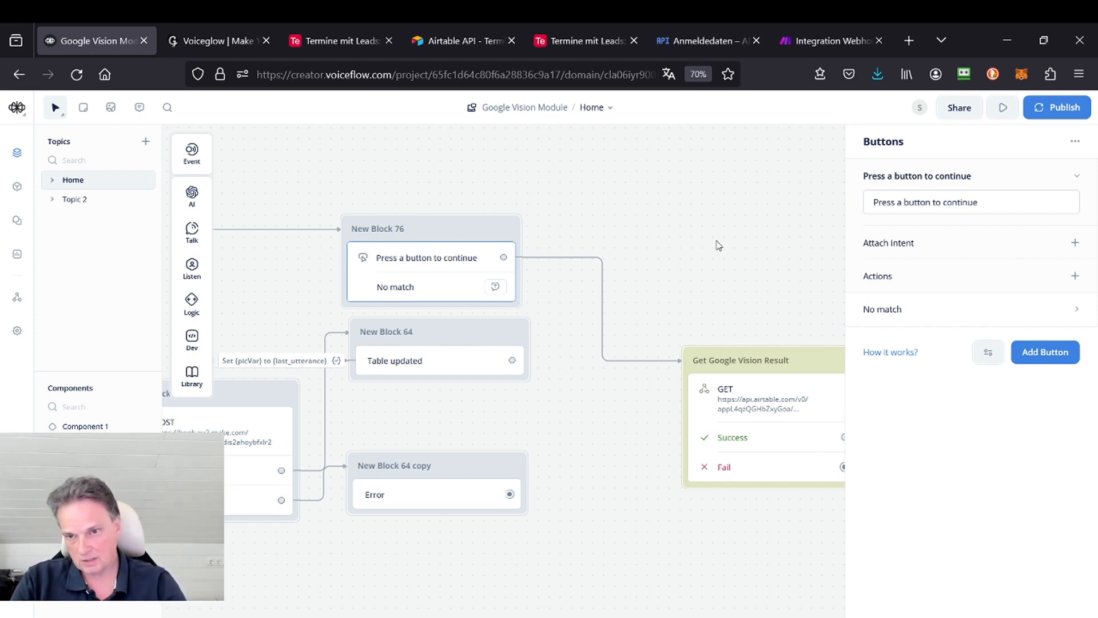
{"action": "left_click_drag", "start_coordinate": [719, 242], "coordinate": [317, 201]}
{"action": "left_click", "coordinate": [317, 201]}
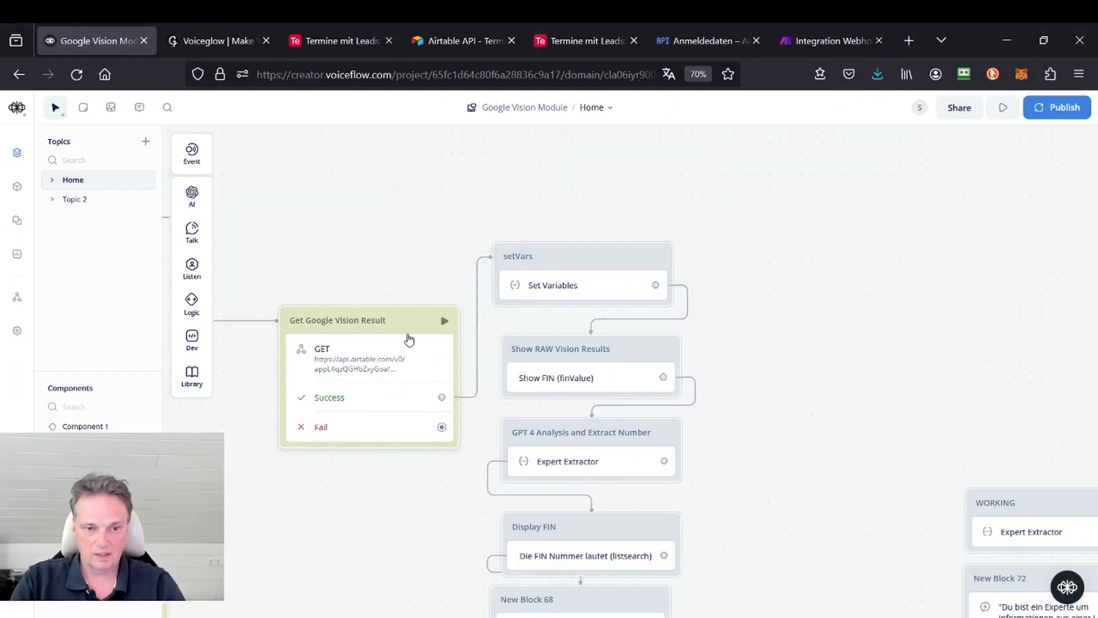
Step: Open the GET request's API settings in the Get Google Vision Result block, and look at the available Logic and Dev steps
{"action": "left_click", "coordinate": [409, 339]}
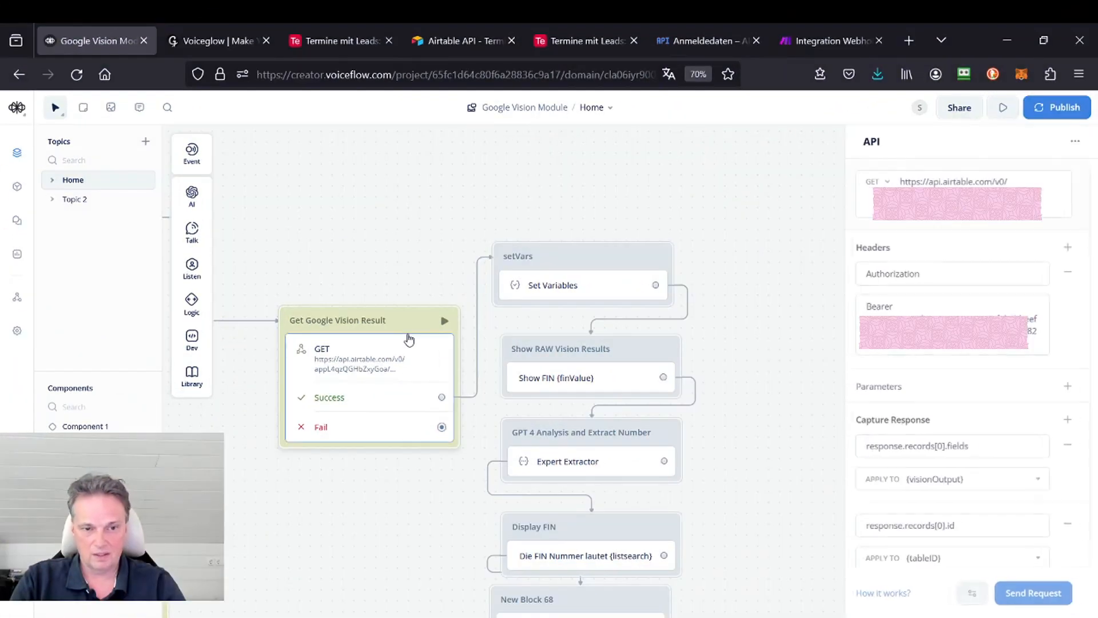
{"action": "mouse_move", "coordinate": [191, 312]}
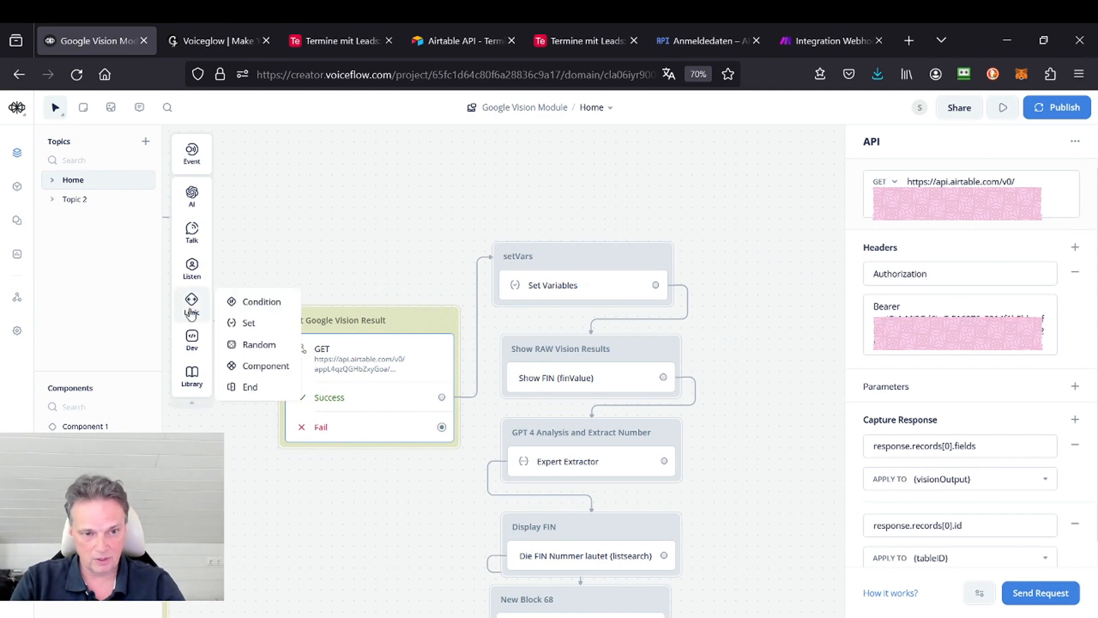
{"action": "mouse_move", "coordinate": [191, 338]}
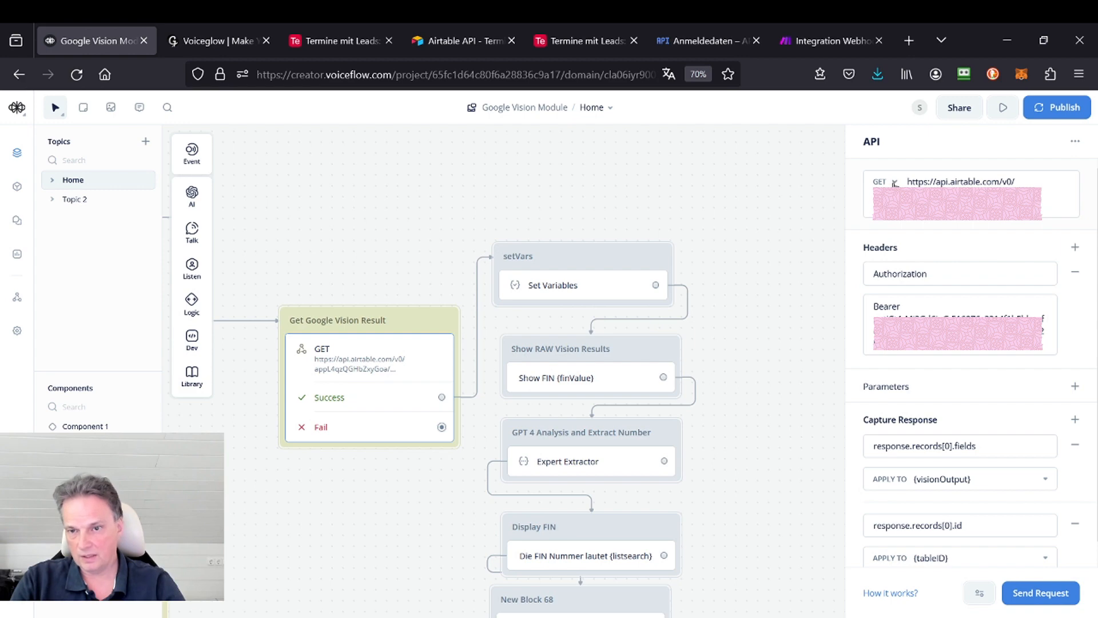
Step: Open the API documentation for the Termine mit Leads base in Airtable, look up its base ID, and return to Table 2
{"action": "left_click", "coordinate": [562, 42]}
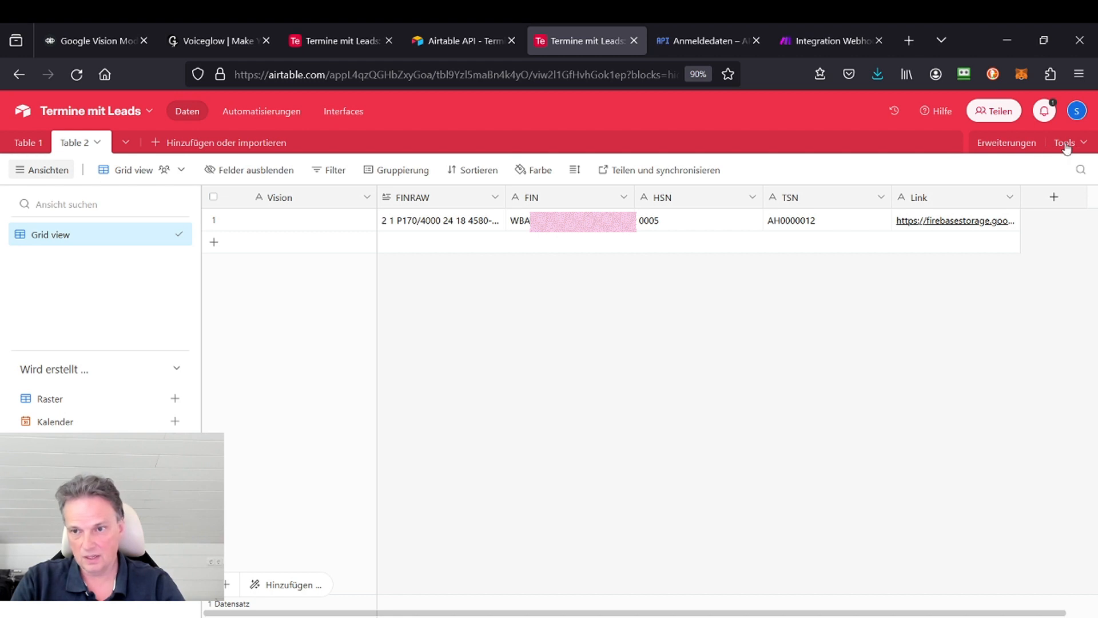
{"action": "left_click", "coordinate": [938, 111]}
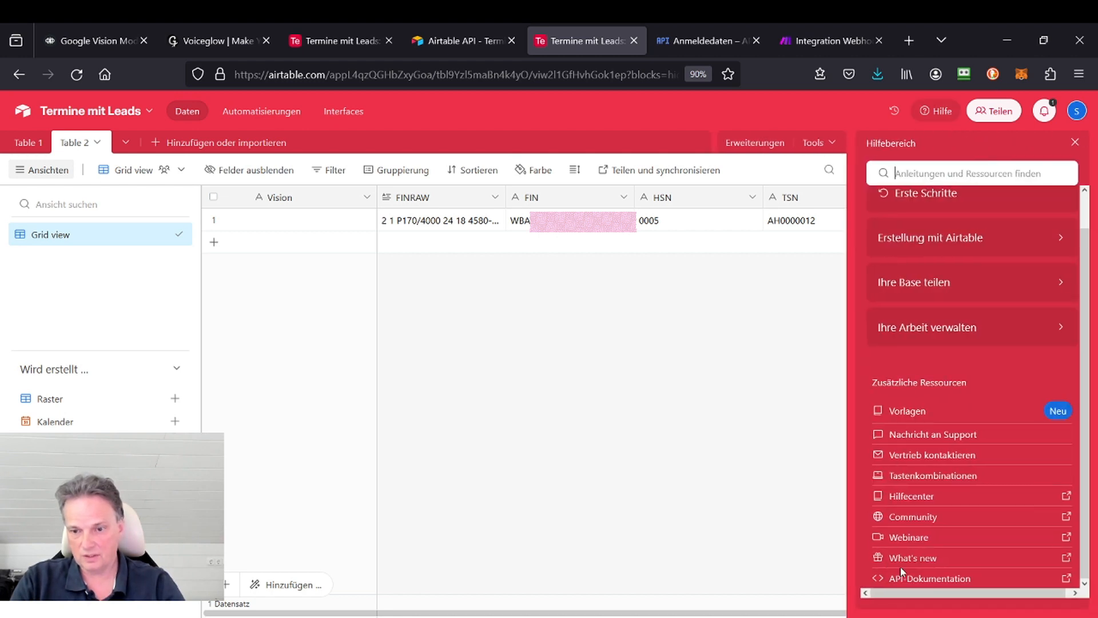
{"action": "left_click", "coordinate": [915, 578]}
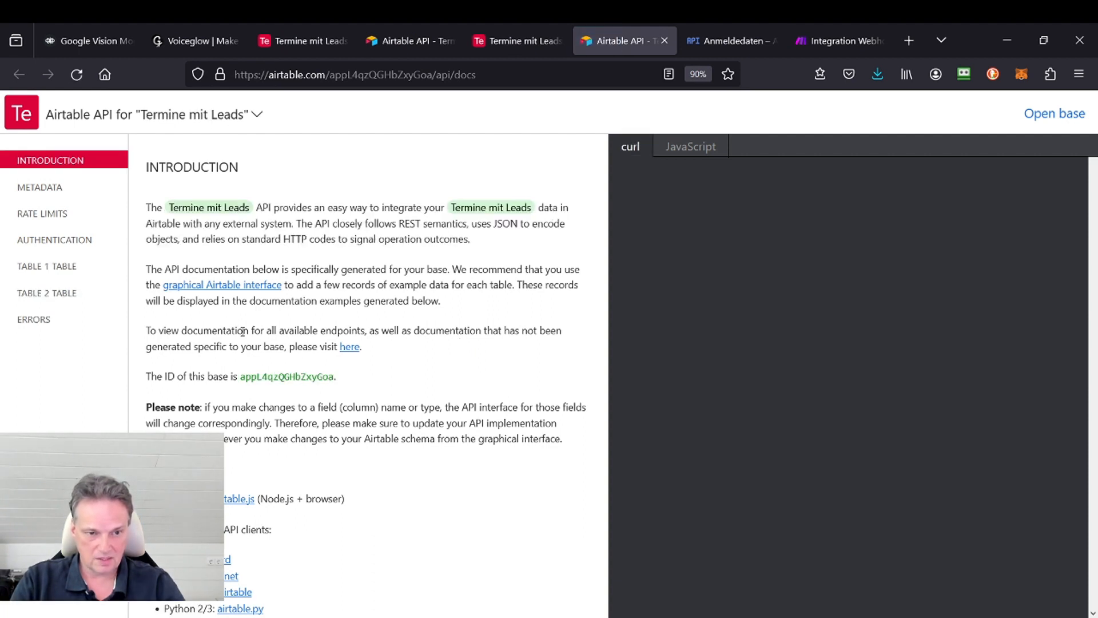
{"action": "scroll", "coordinate": [243, 332], "scroll_direction": "down", "scroll_amount": 2}
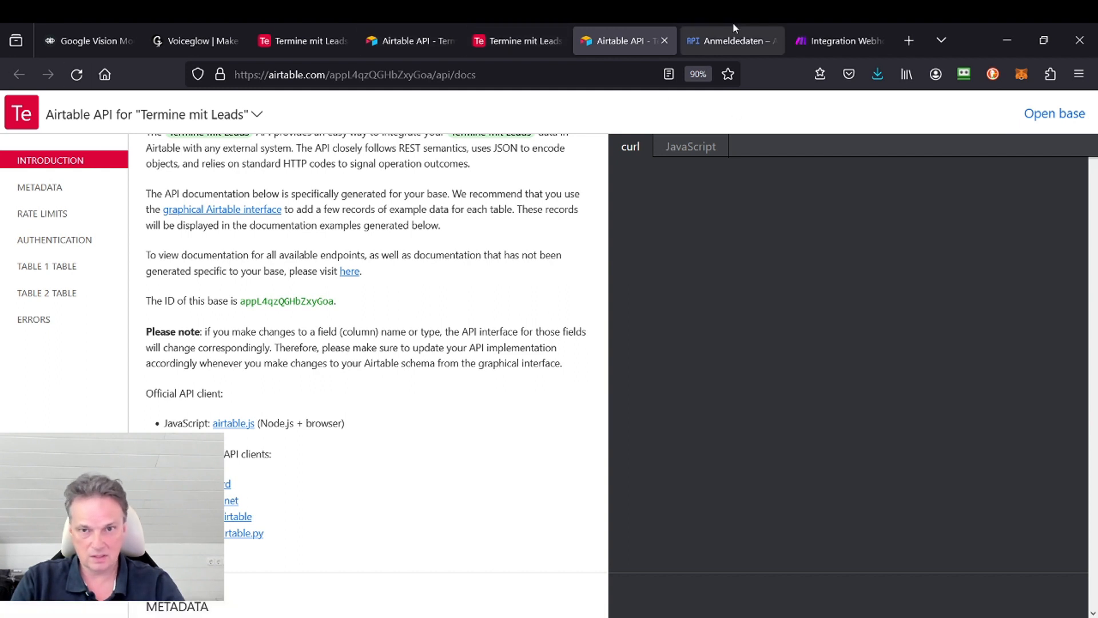
{"action": "left_click", "coordinate": [664, 40]}
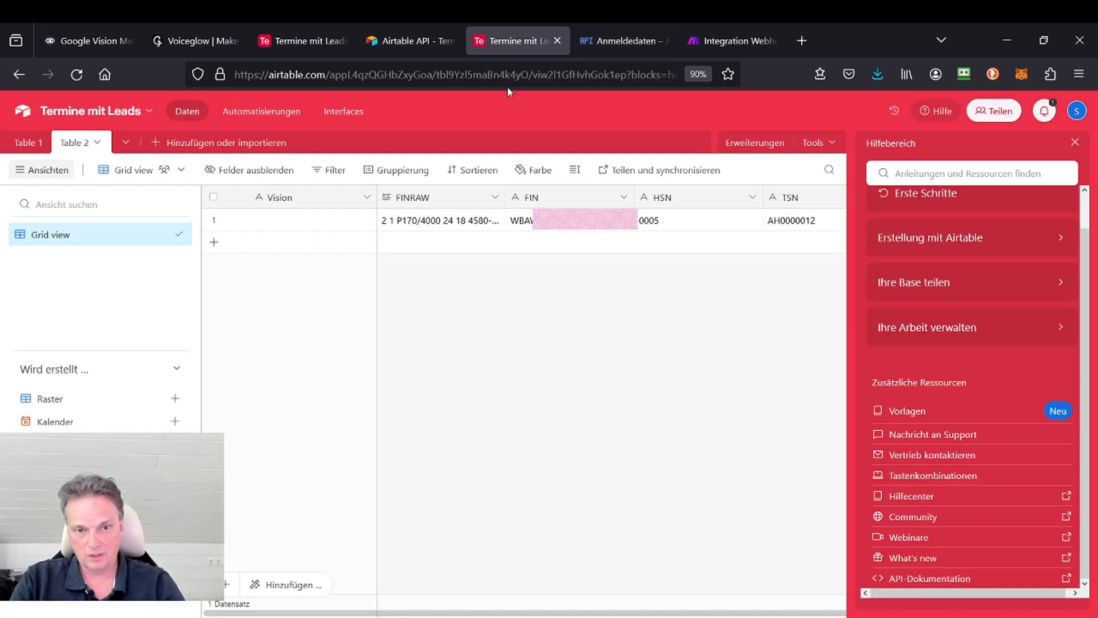
{"action": "left_click", "coordinate": [1075, 142]}
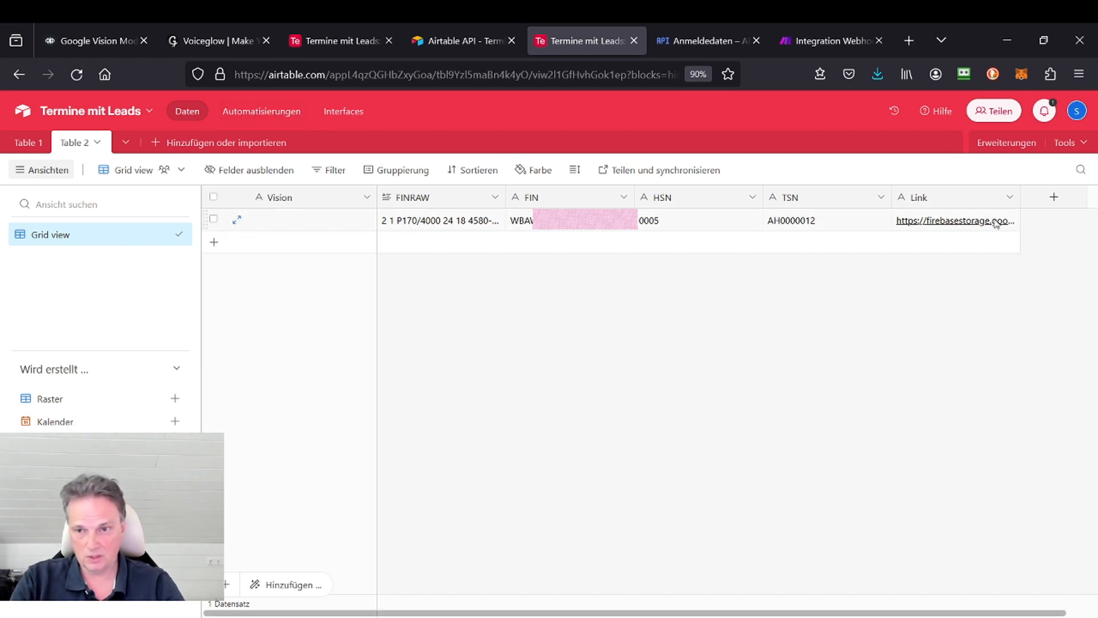
Step: In Voiceflow, highlight the base ID in the GET request's URL and try to insert a variable after it
{"action": "left_click", "coordinate": [106, 41]}
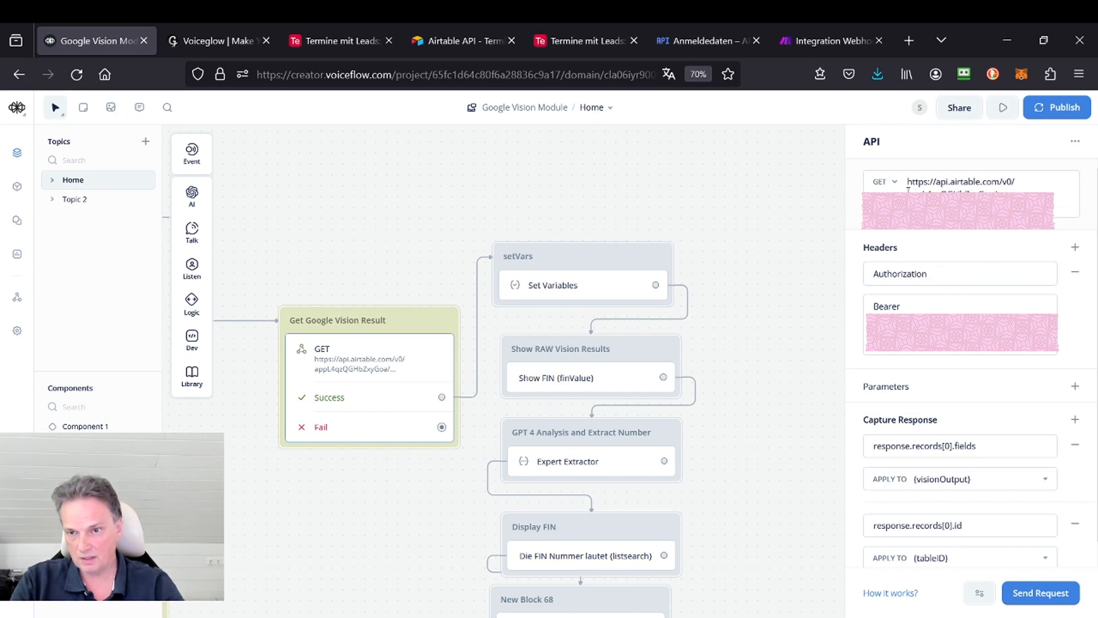
{"action": "left_click_drag", "start_coordinate": [908, 191], "coordinate": [993, 191]}
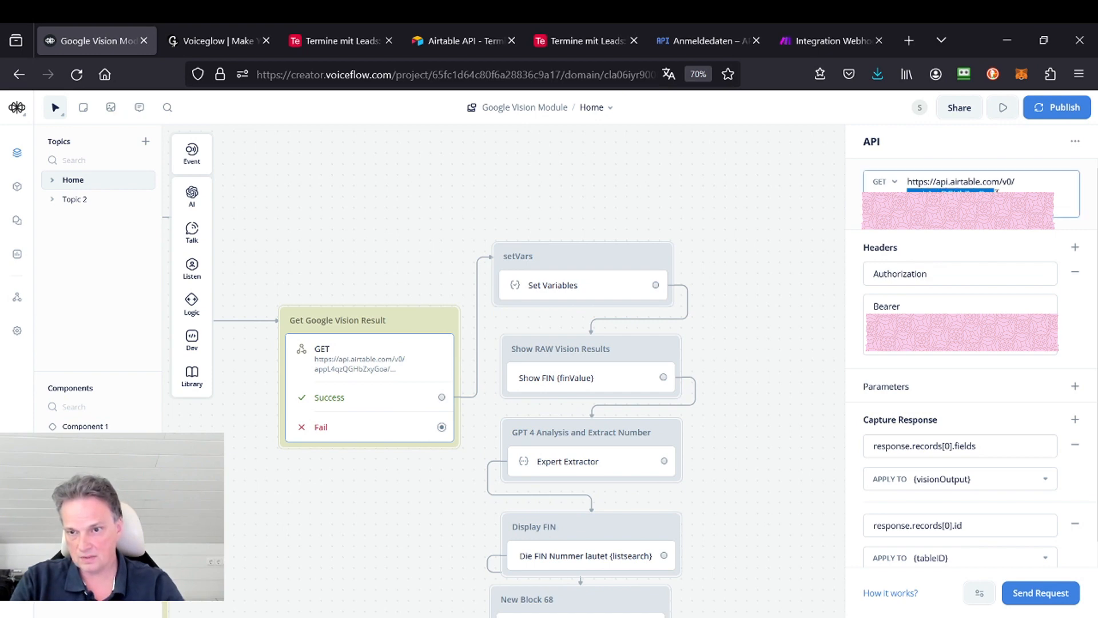
{"action": "left_click", "coordinate": [996, 195]}
{"action": "type", "text": "{"}
{"action": "key", "text": "BackSpace"}
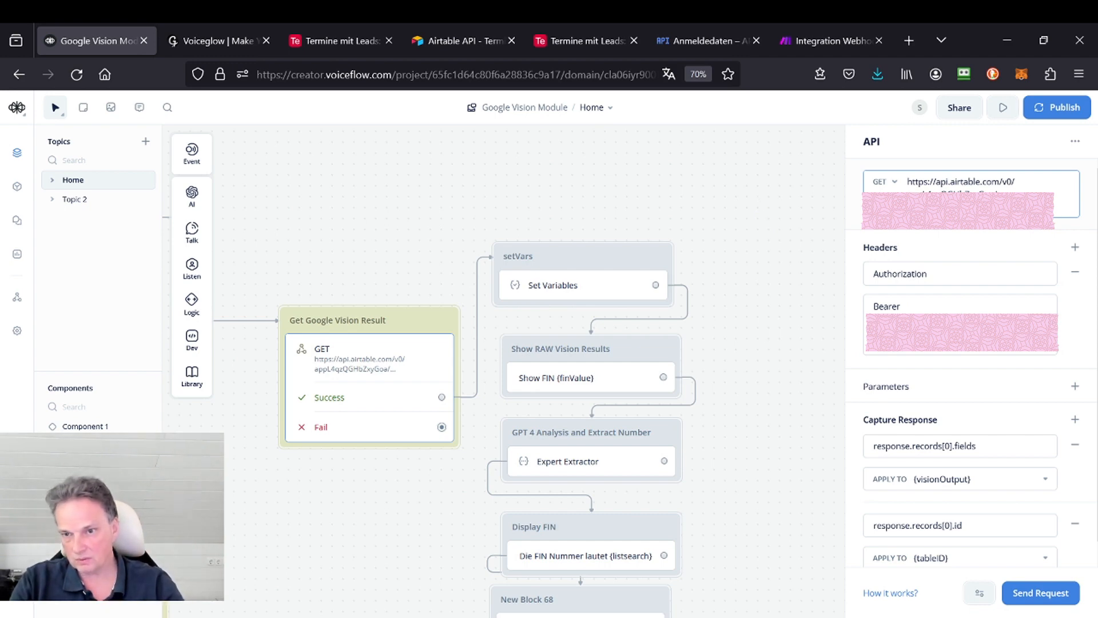
{"action": "type", "text": "{"}
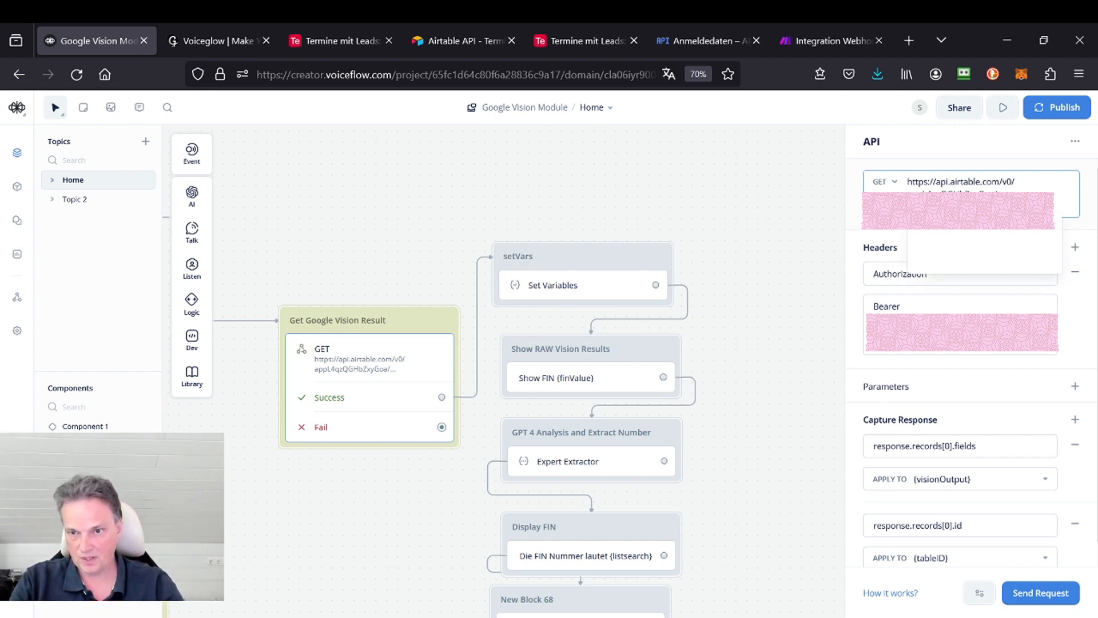
{"action": "left_click", "coordinate": [784, 204]}
Step: Glance at Airtable's Table 2, review the GET request's captured response settings in Voiceflow, and send a test request
{"action": "left_click", "coordinate": [569, 41]}
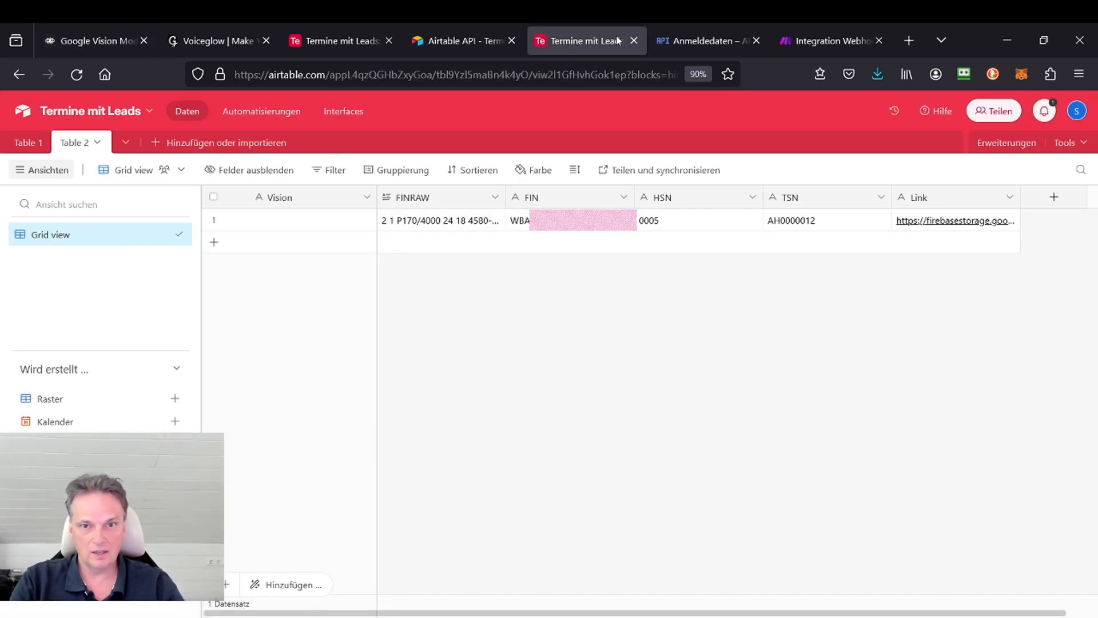
{"action": "left_click", "coordinate": [124, 43]}
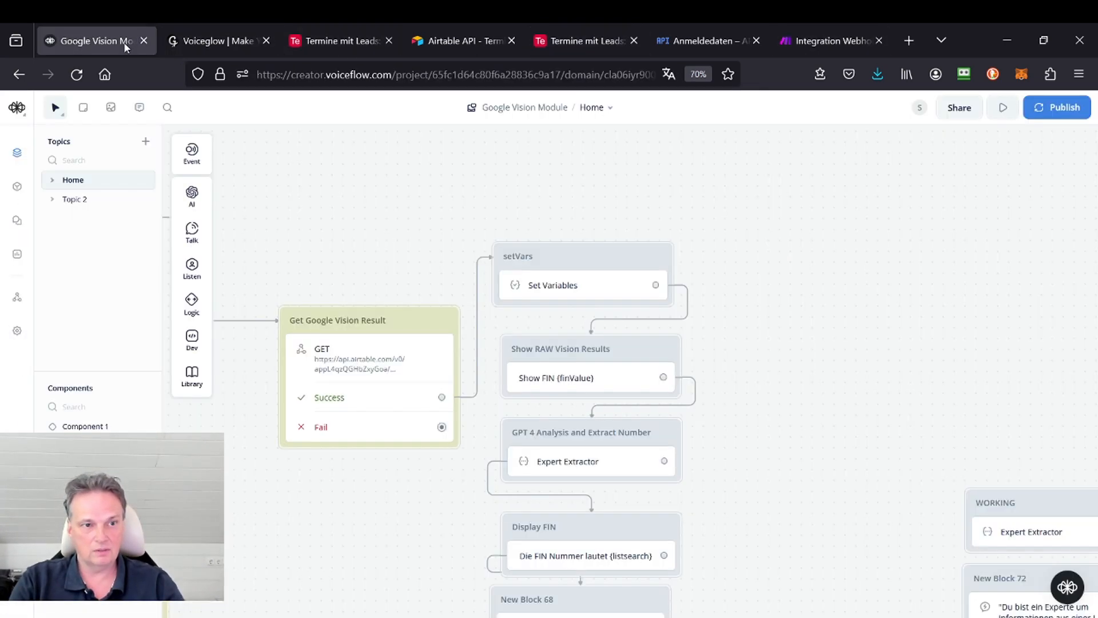
{"action": "left_click", "coordinate": [356, 358]}
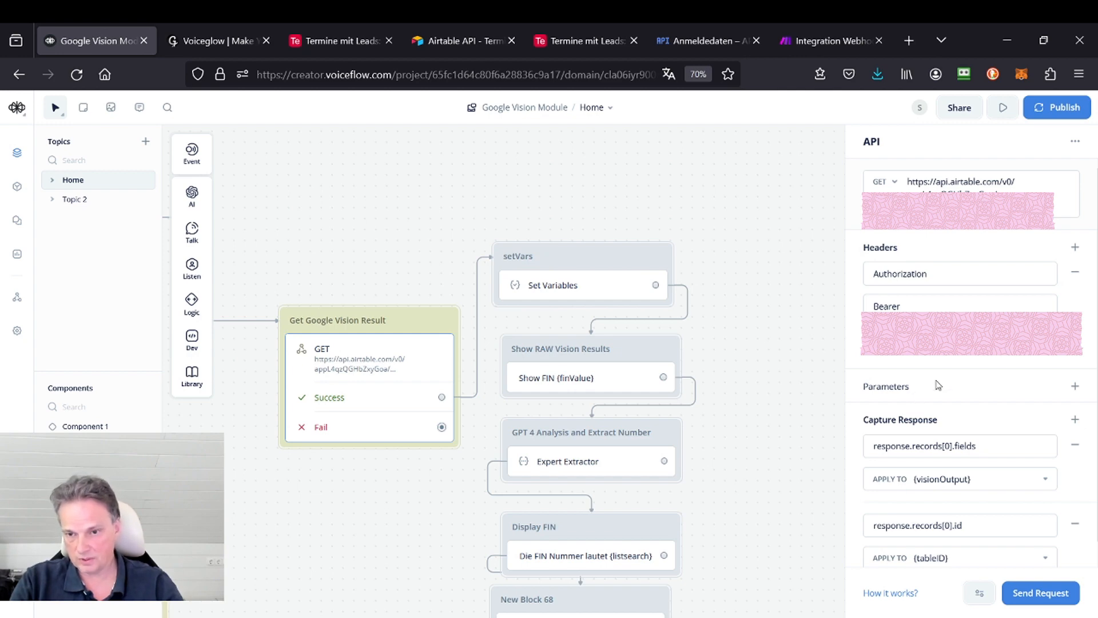
{"action": "scroll", "coordinate": [966, 386], "scroll_direction": "down", "scroll_amount": 1}
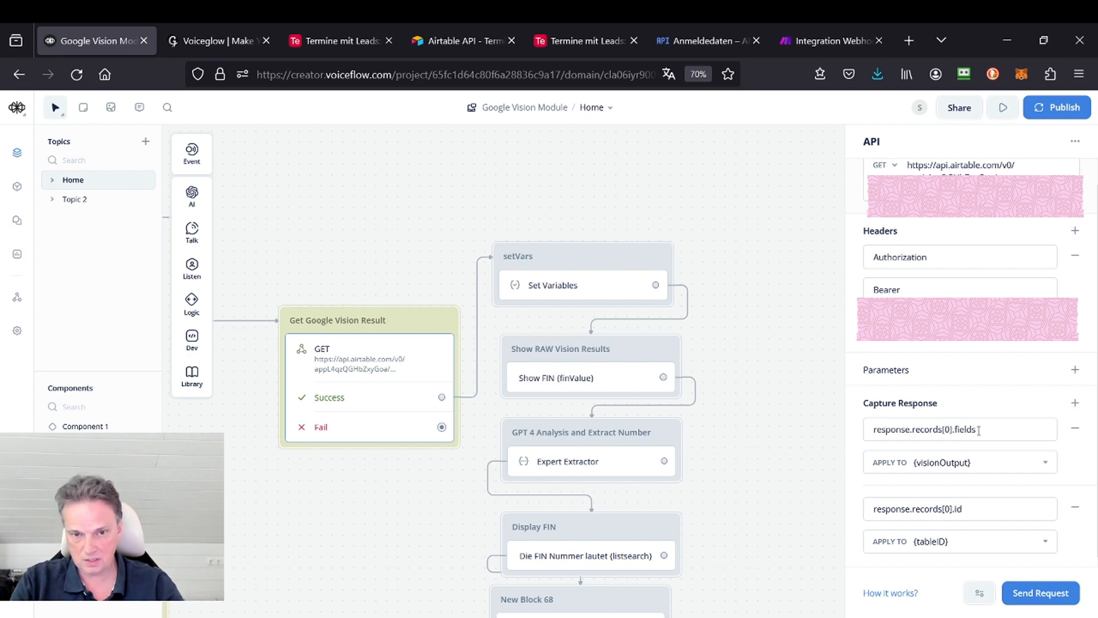
{"action": "left_click", "coordinate": [1041, 595]}
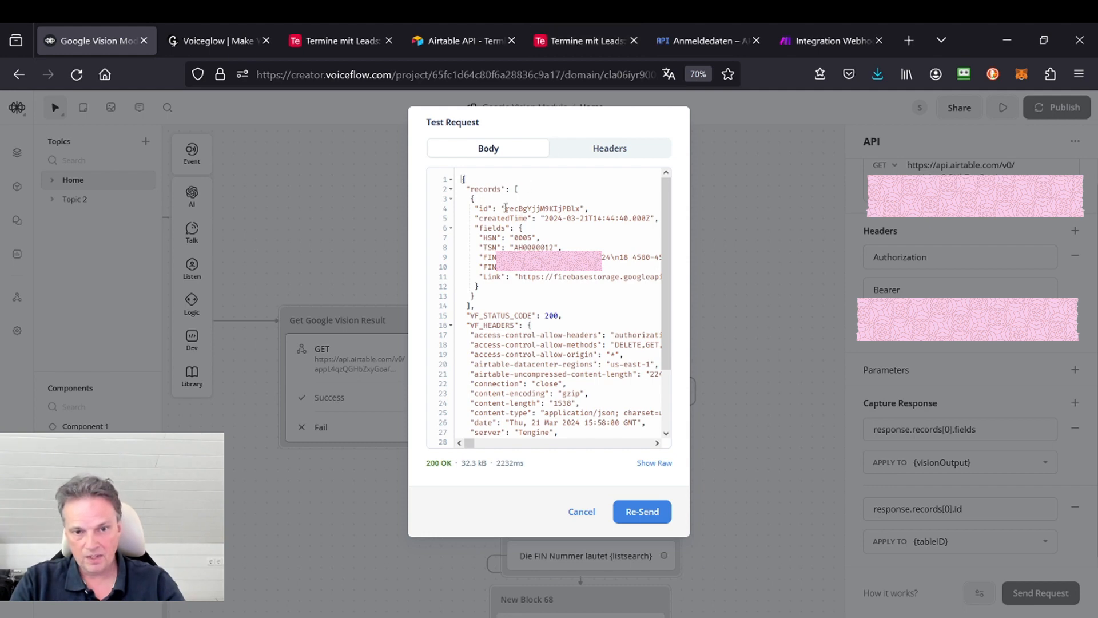
Step: Compare the record ID and HSN field in the test response with the record in Airtable's Table 2, and close the response
{"action": "left_click_drag", "start_coordinate": [506, 208], "coordinate": [581, 207]}
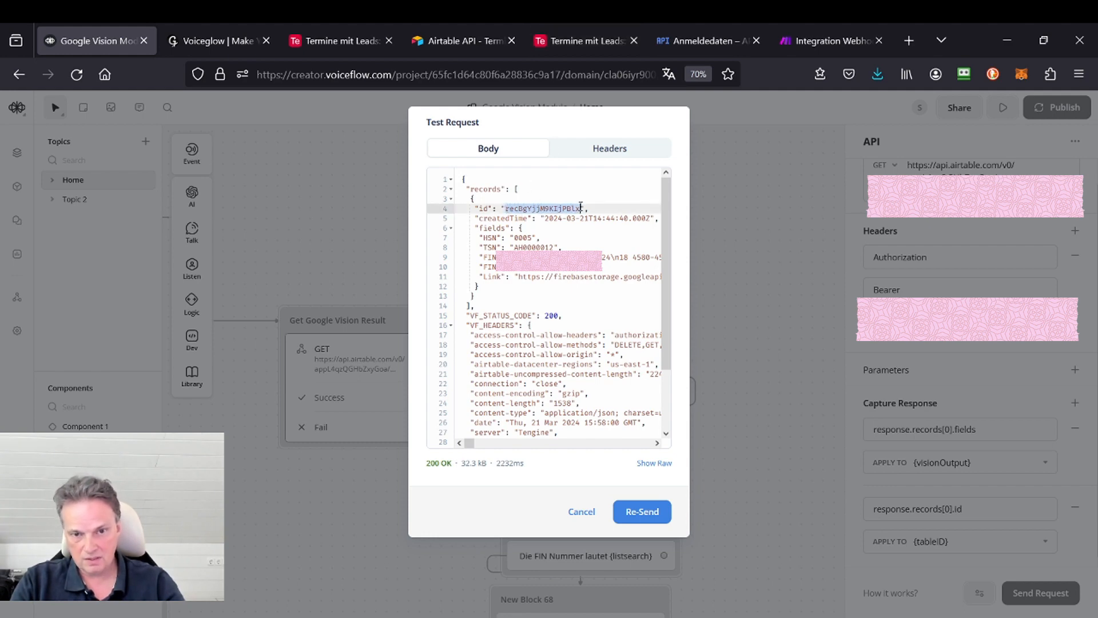
{"action": "left_click", "coordinate": [579, 41]}
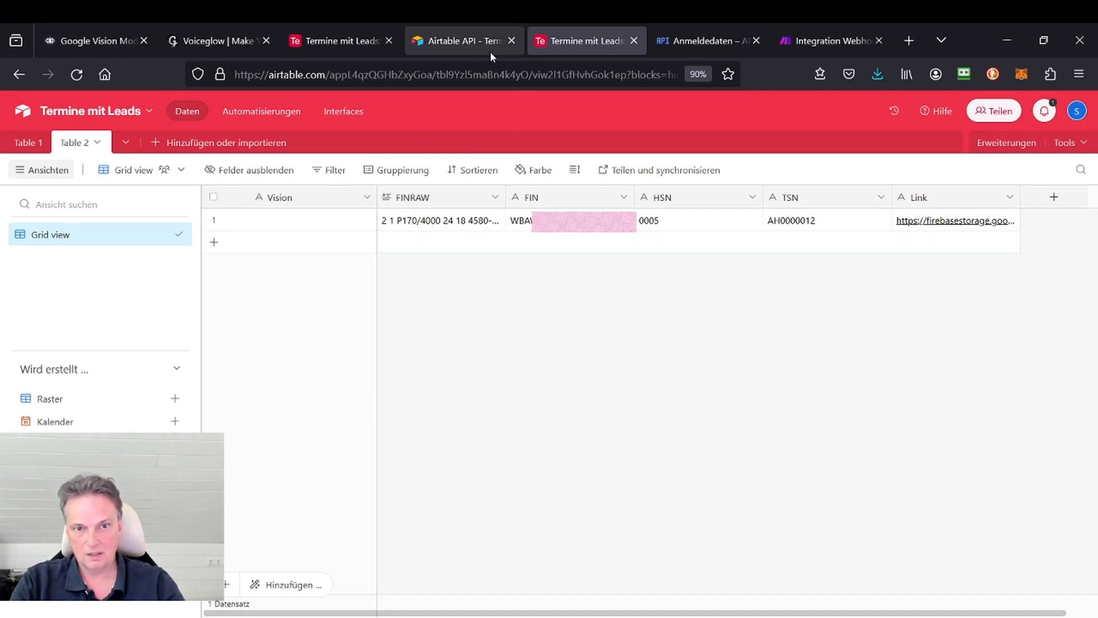
{"action": "left_click", "coordinate": [73, 39]}
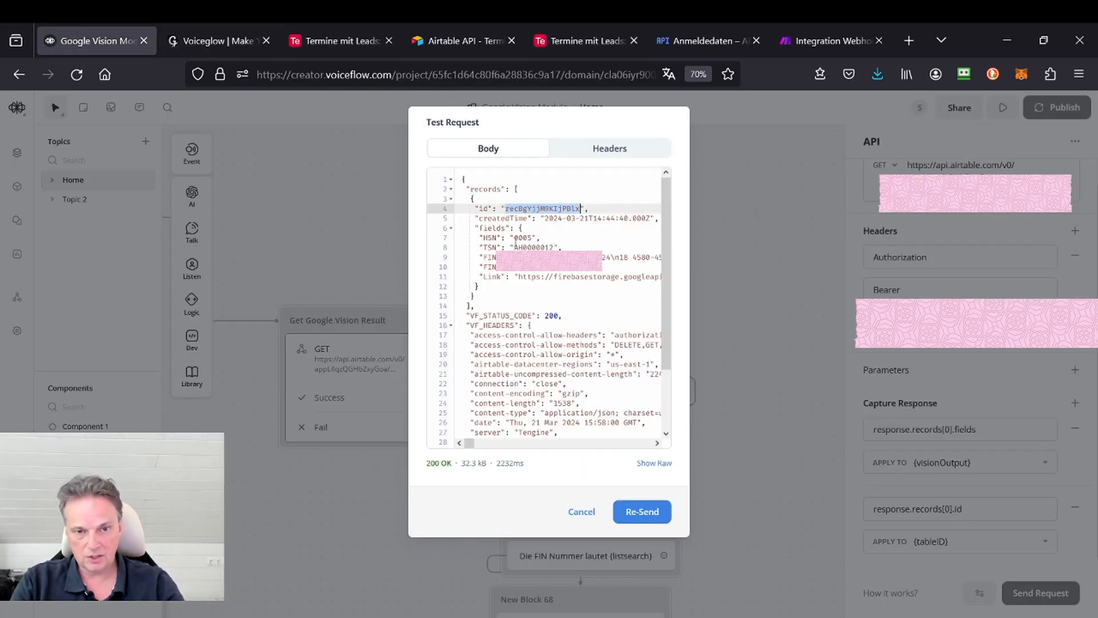
{"action": "left_click_drag", "start_coordinate": [479, 238], "coordinate": [544, 237]}
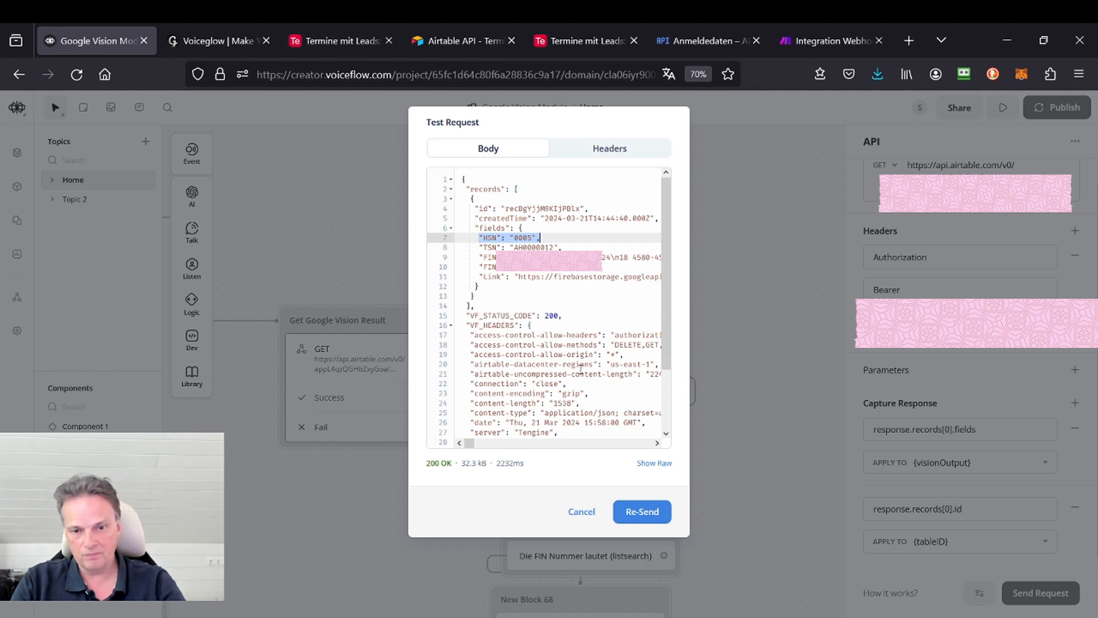
{"action": "left_click", "coordinate": [582, 512]}
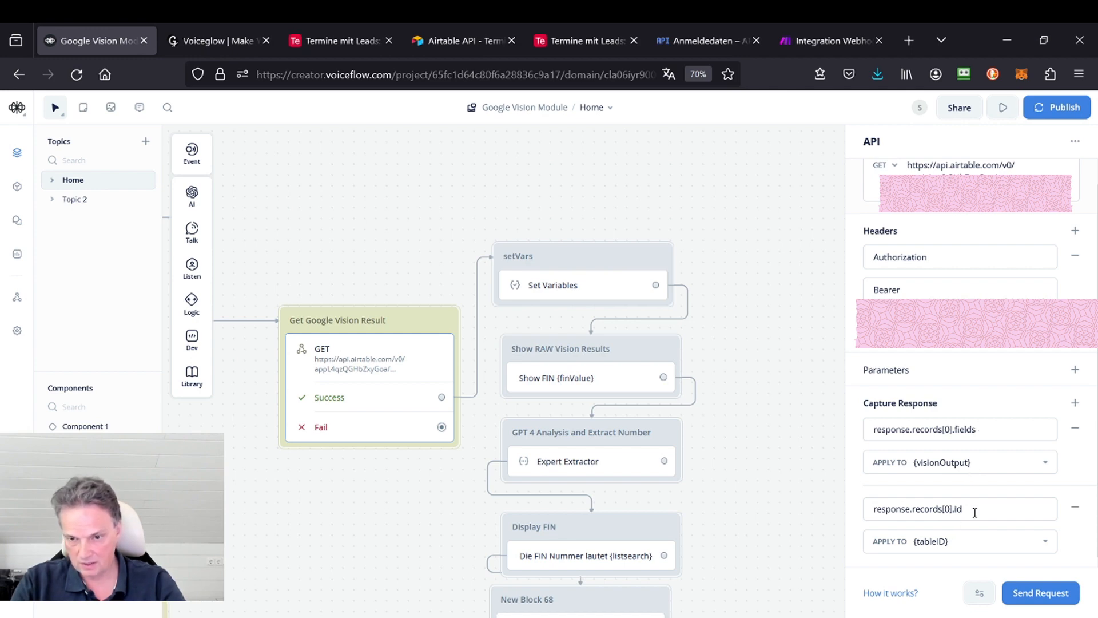
Step: Send the GET test request again, examine the record ID that feeds the tableID variable, and dismiss the response
{"action": "left_click", "coordinate": [1040, 593]}
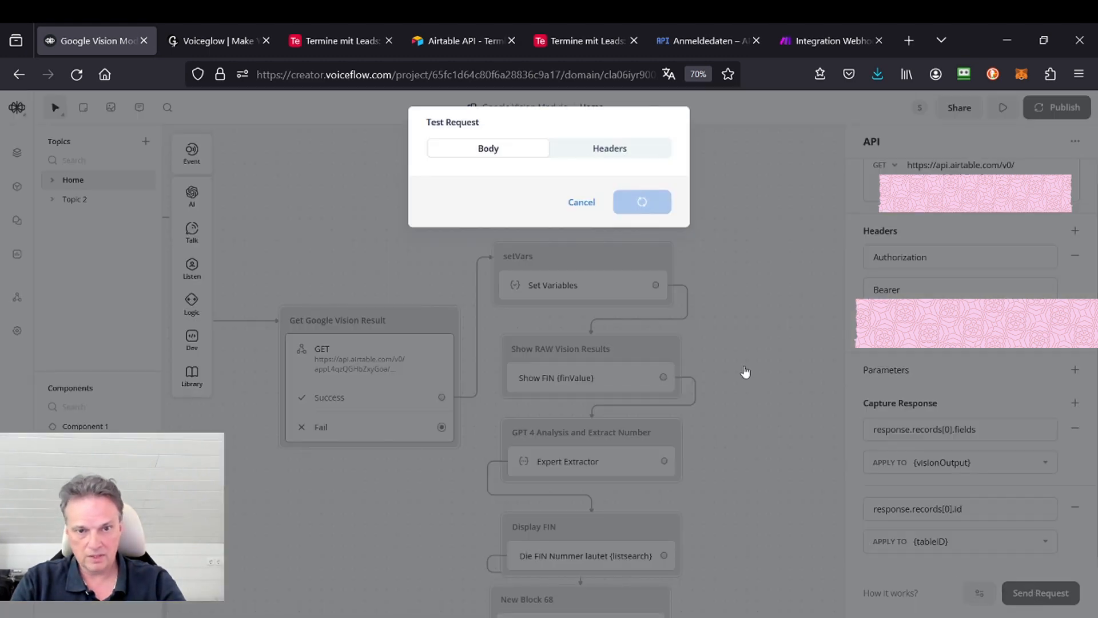
{"action": "left_click_drag", "start_coordinate": [507, 208], "coordinate": [584, 213]}
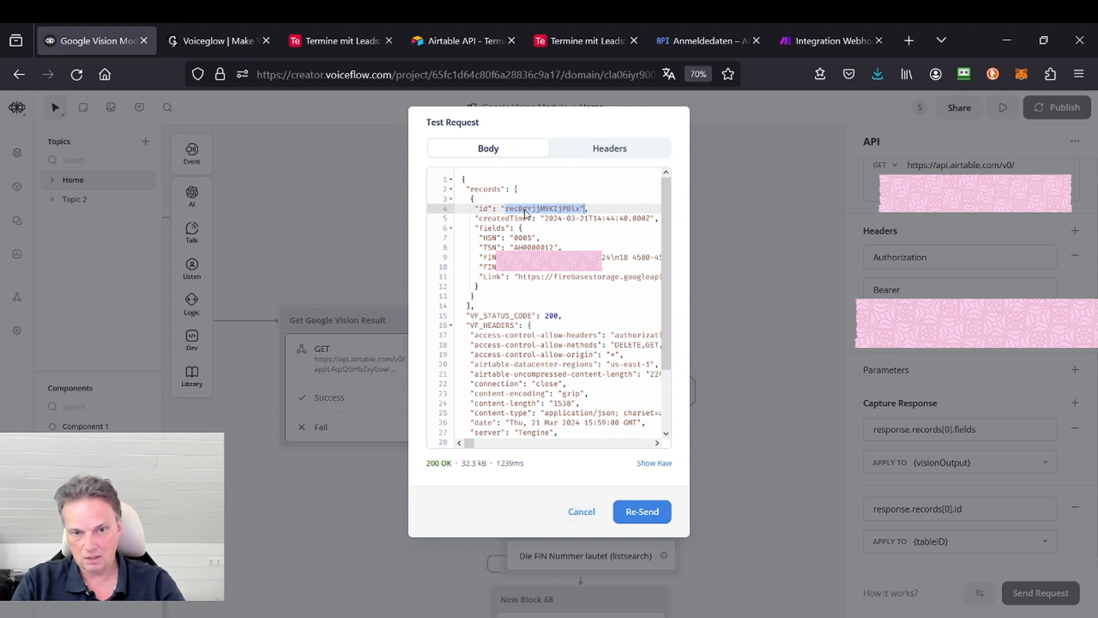
{"action": "left_click", "coordinate": [581, 511]}
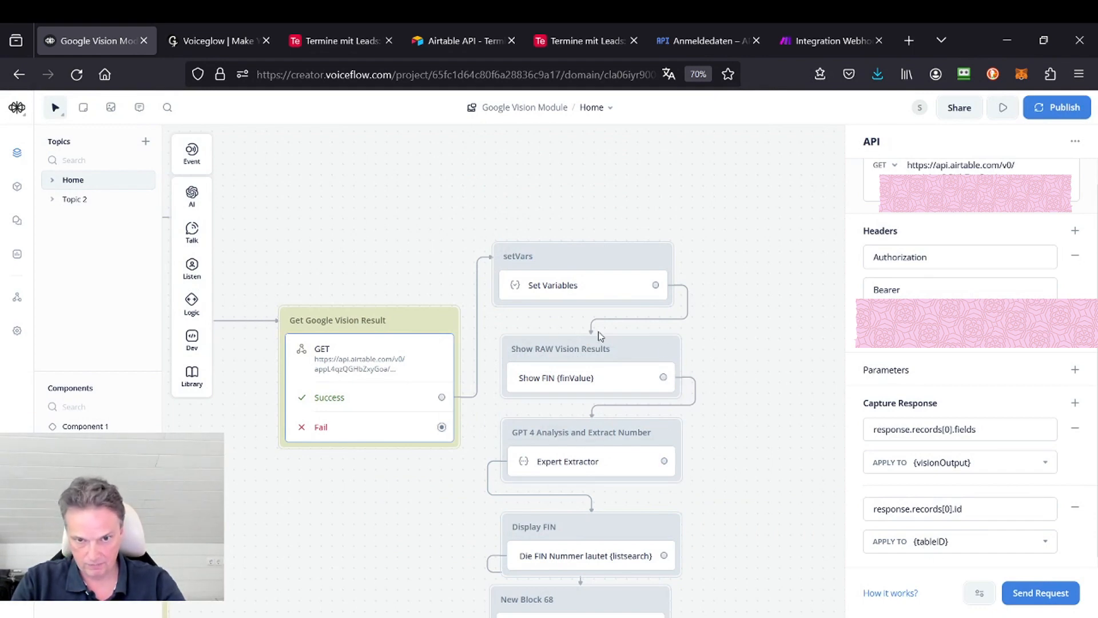
Step: Inspect how the setVars block assigns visionOutput.FINRAW to finValue, and how the Expert Extractor prompt uses that variable
{"action": "left_click", "coordinate": [563, 268]}
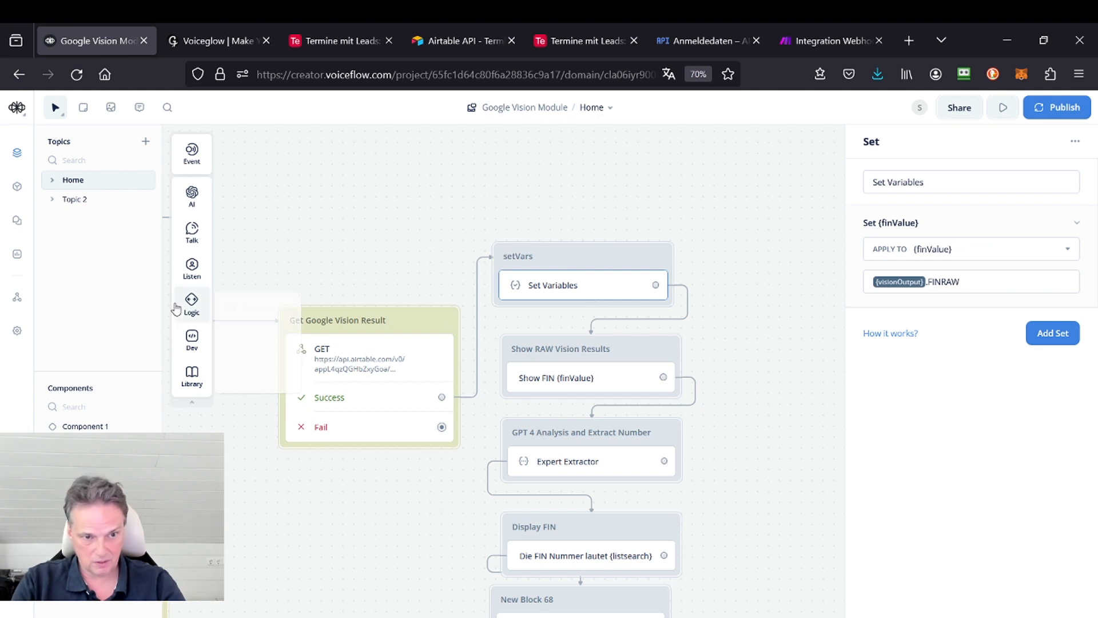
{"action": "mouse_move", "coordinate": [189, 306]}
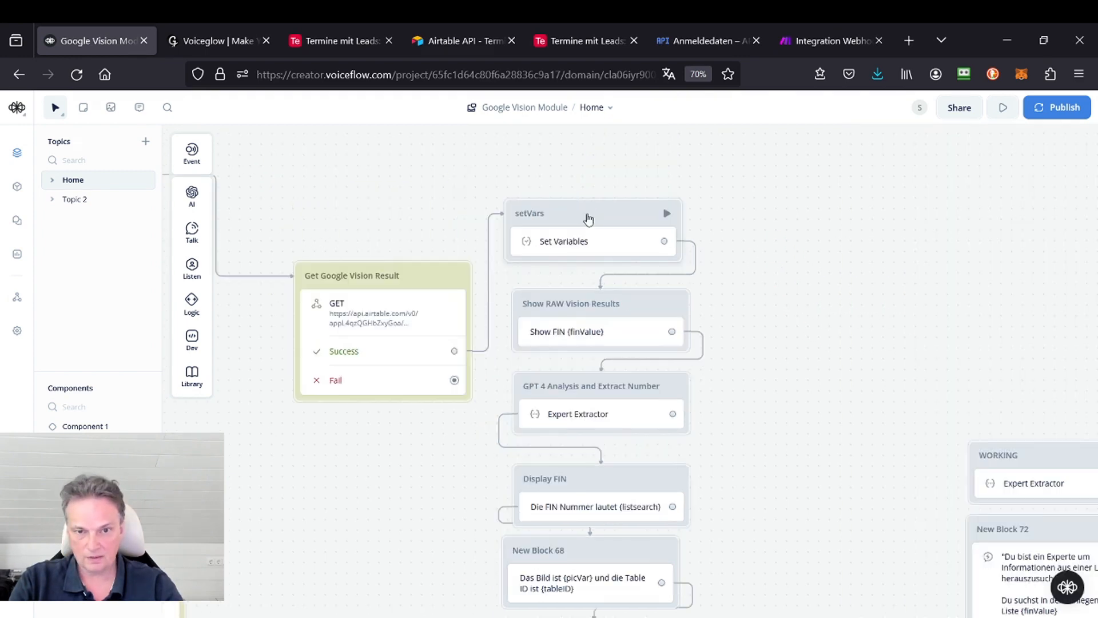
{"action": "left_click", "coordinate": [588, 220]}
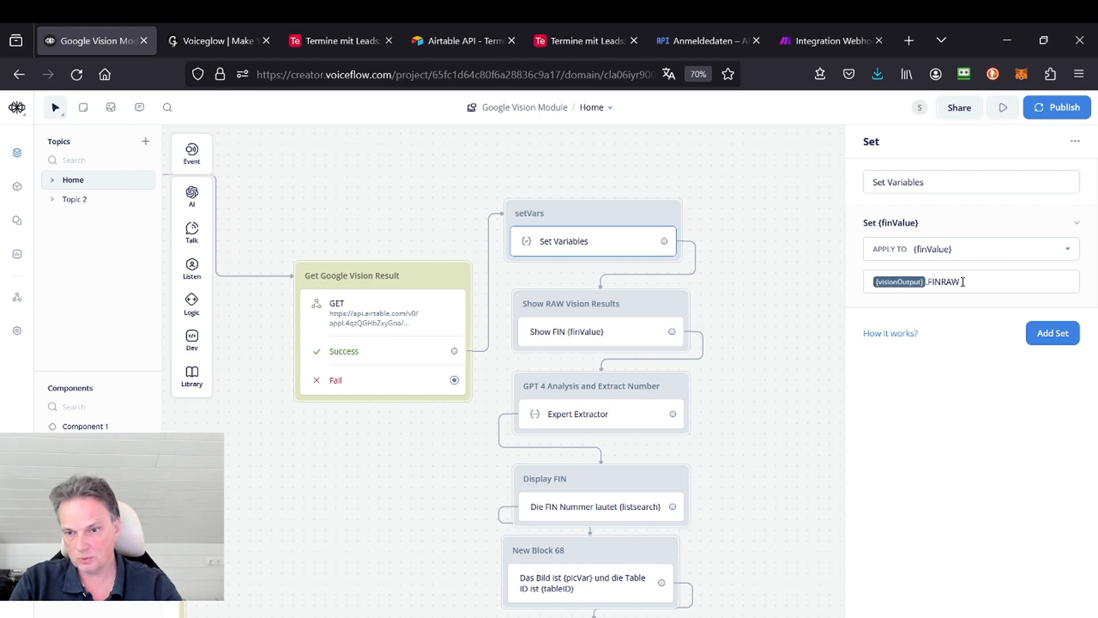
Step: Read the full Expert Extractor prompt in the GPT 4 Analysis and Extract Number block, down to its listsearch output variable
{"action": "left_click", "coordinate": [609, 402]}
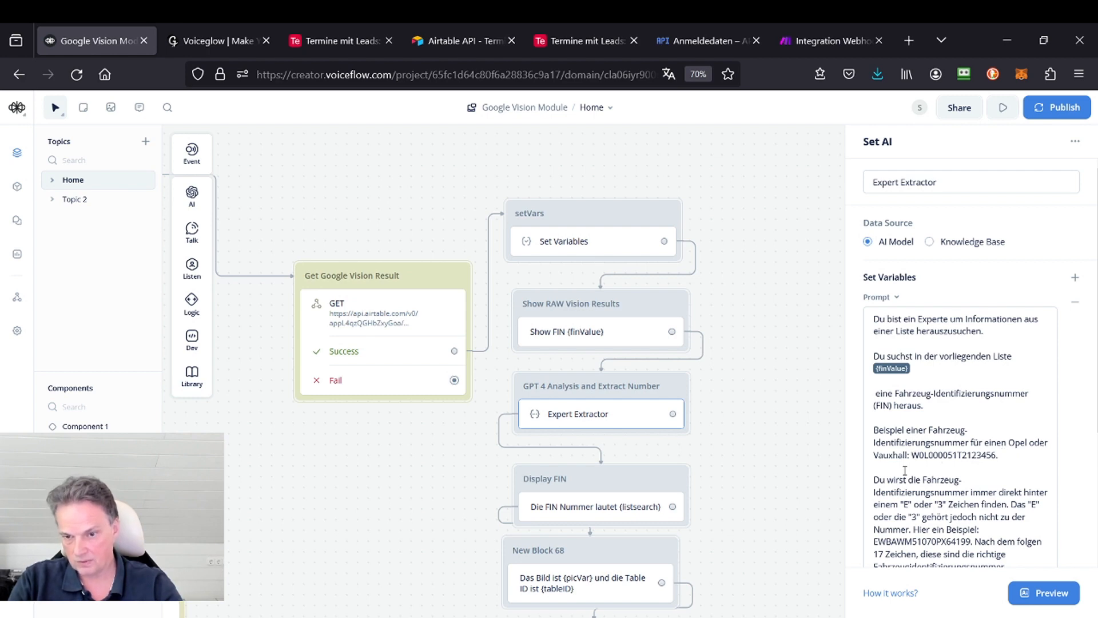
{"action": "scroll", "coordinate": [949, 367], "scroll_direction": "down", "scroll_amount": 3}
{"action": "scroll", "coordinate": [950, 367], "scroll_direction": "down", "scroll_amount": 1}
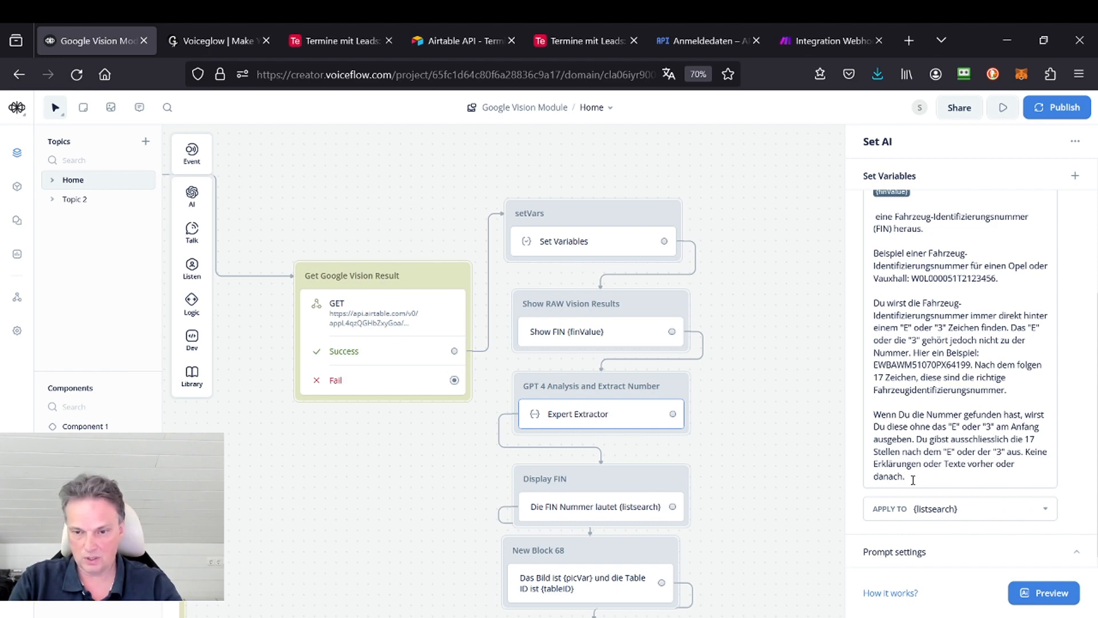
Step: Preview the Expert Extractor by generating a result from the prefilled finValue text, and look at New Block 68
{"action": "left_click", "coordinate": [1057, 596]}
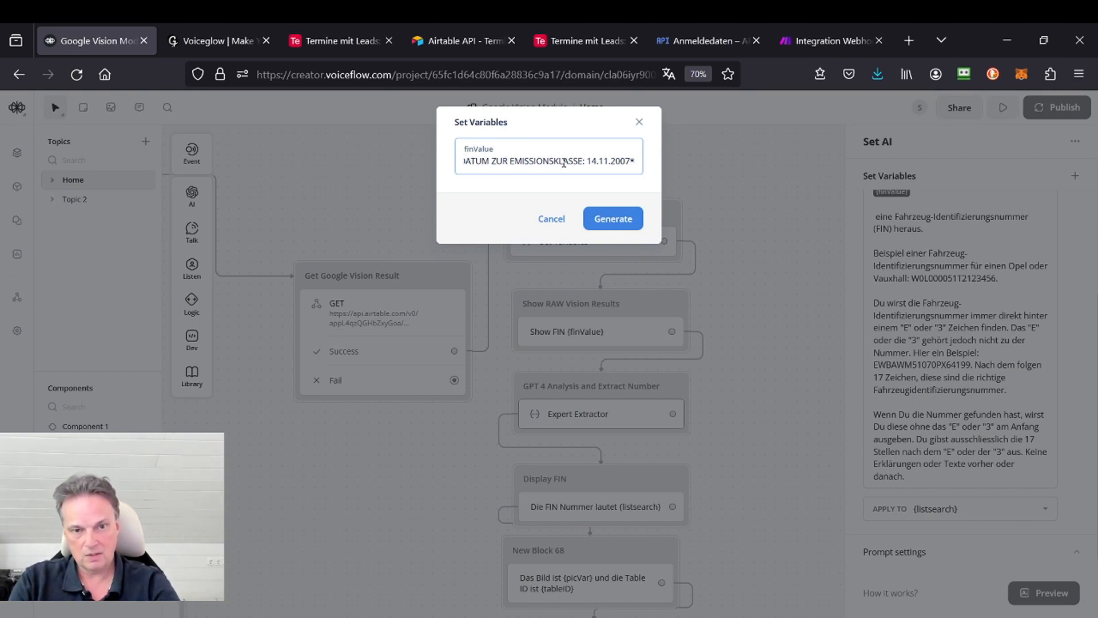
{"action": "key", "text": "Home"}
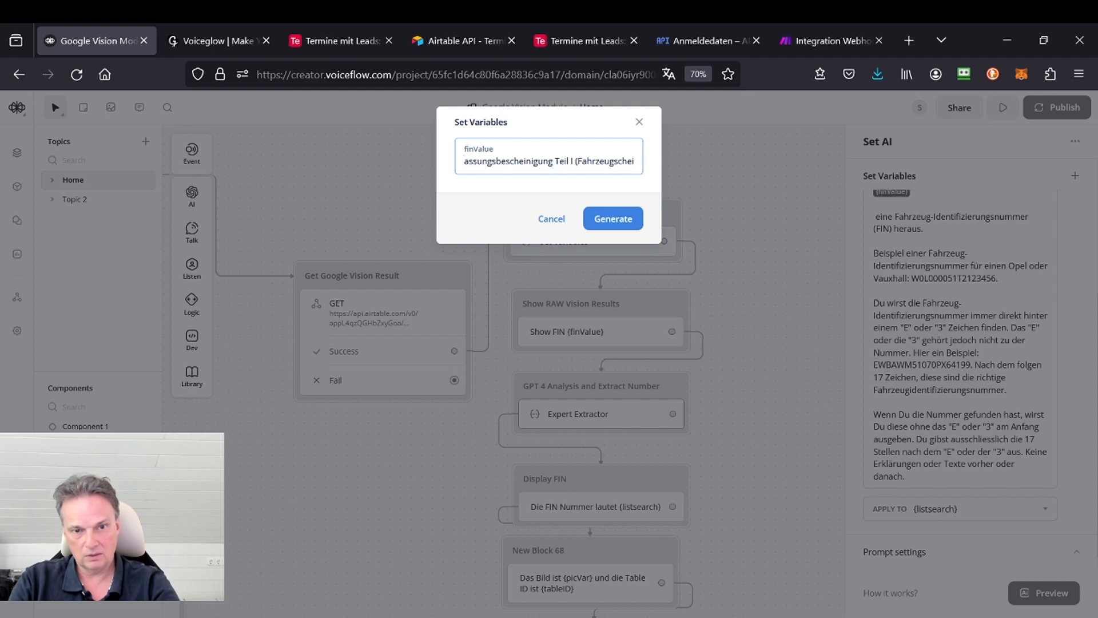
{"action": "left_click", "coordinate": [621, 221]}
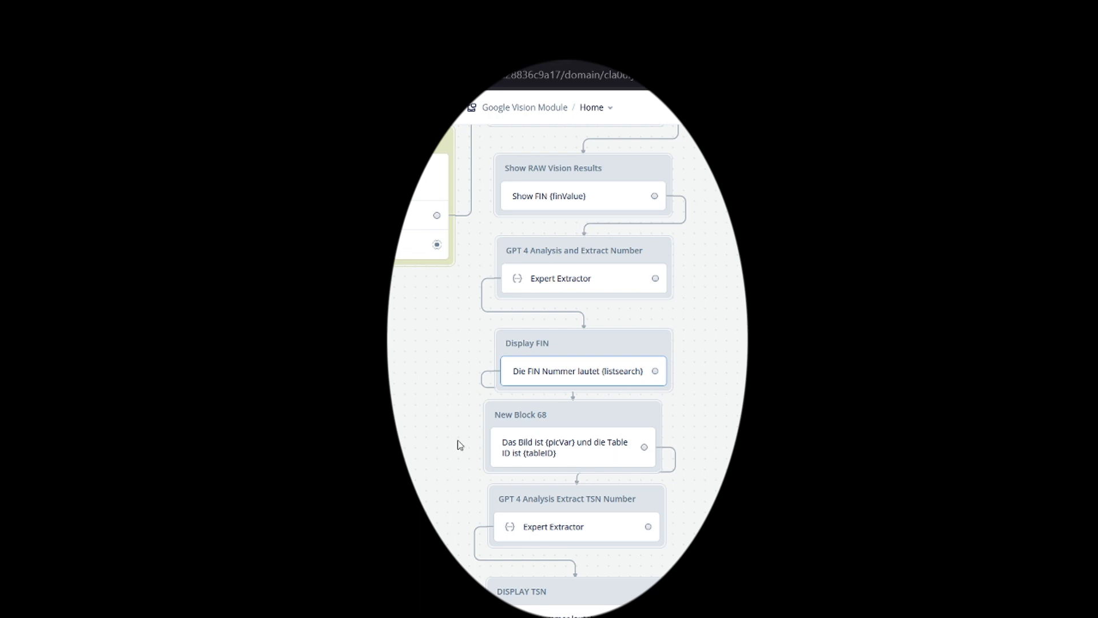
{"action": "left_click", "coordinate": [600, 422]}
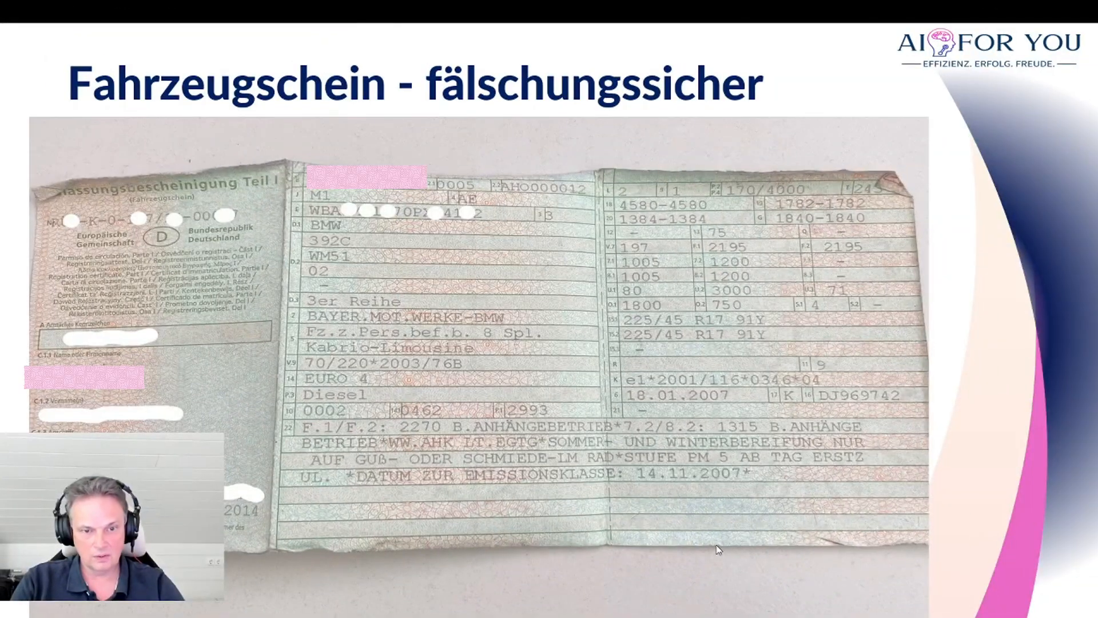
Step: Compare the HSN and TSN entries on the vehicle registration image with the Google Vision result text in Notepad
{"action": "left_click", "coordinate": [431, 184]}
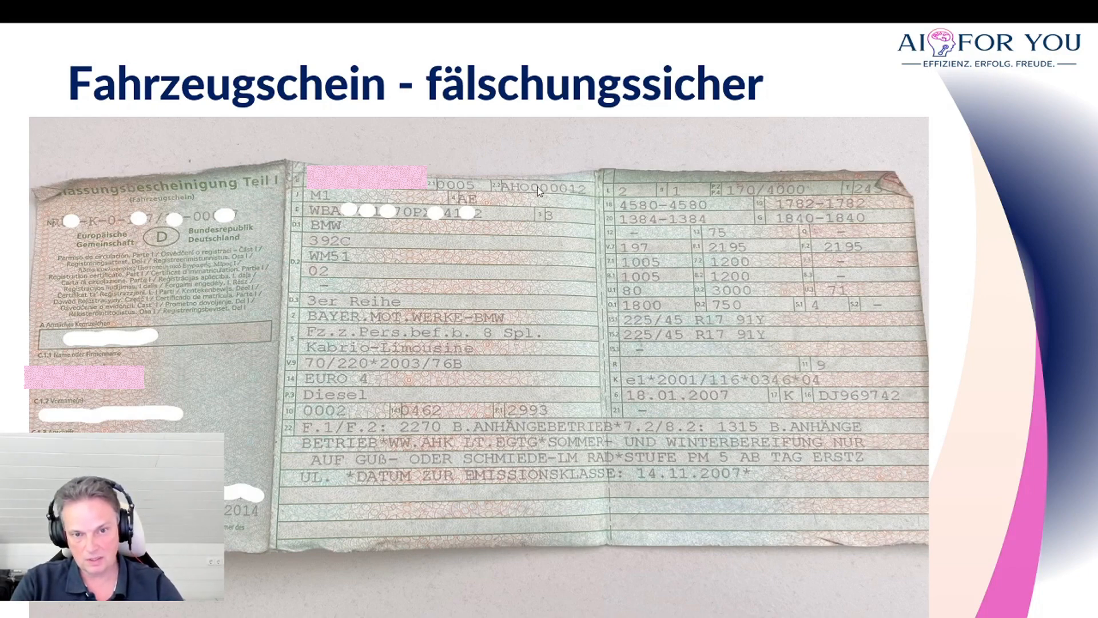
{"action": "key", "text": "alt+Tab"}
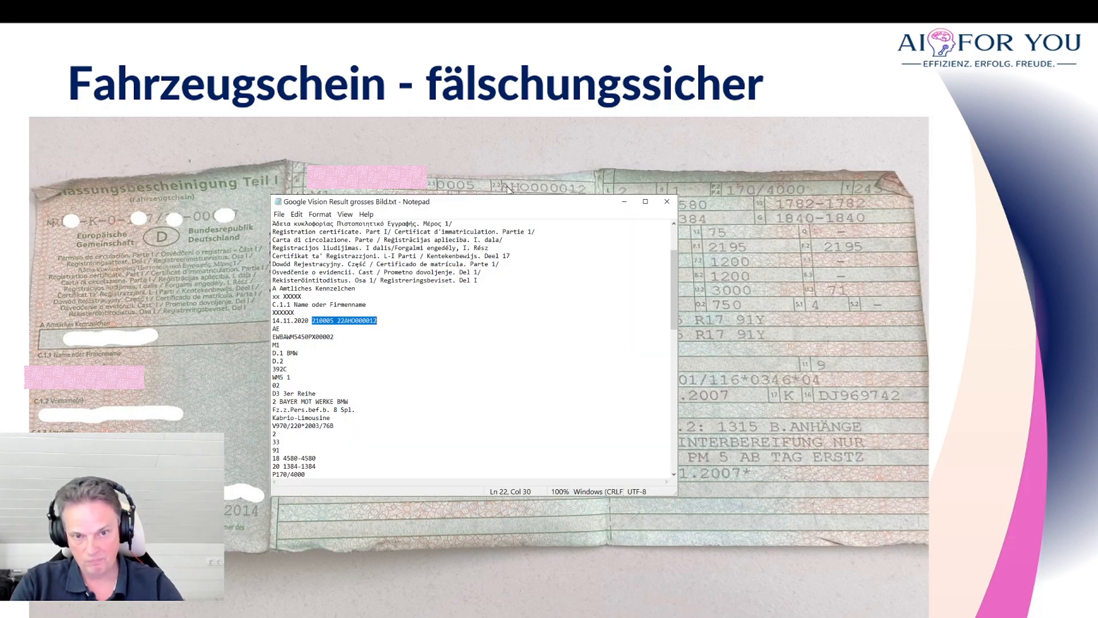
{"action": "left_click", "coordinate": [496, 187]}
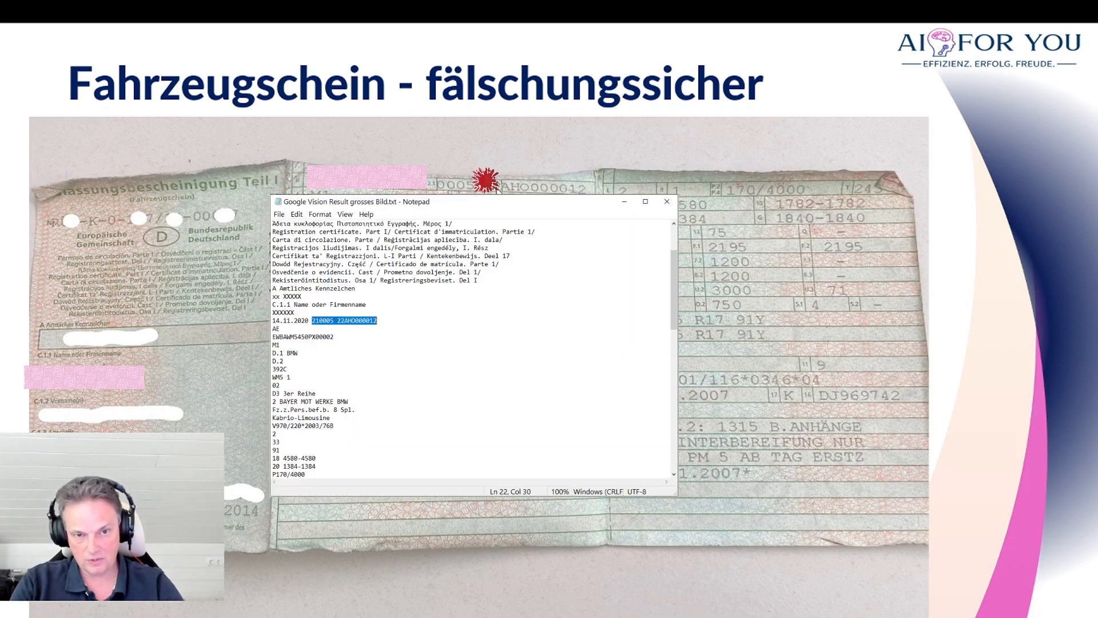
Step: Switch to the Airtable base and examine the FINRAW, FIN, HSN, TSN and Link fields of the record in Table 2
{"action": "key", "text": "alt+Tab"}
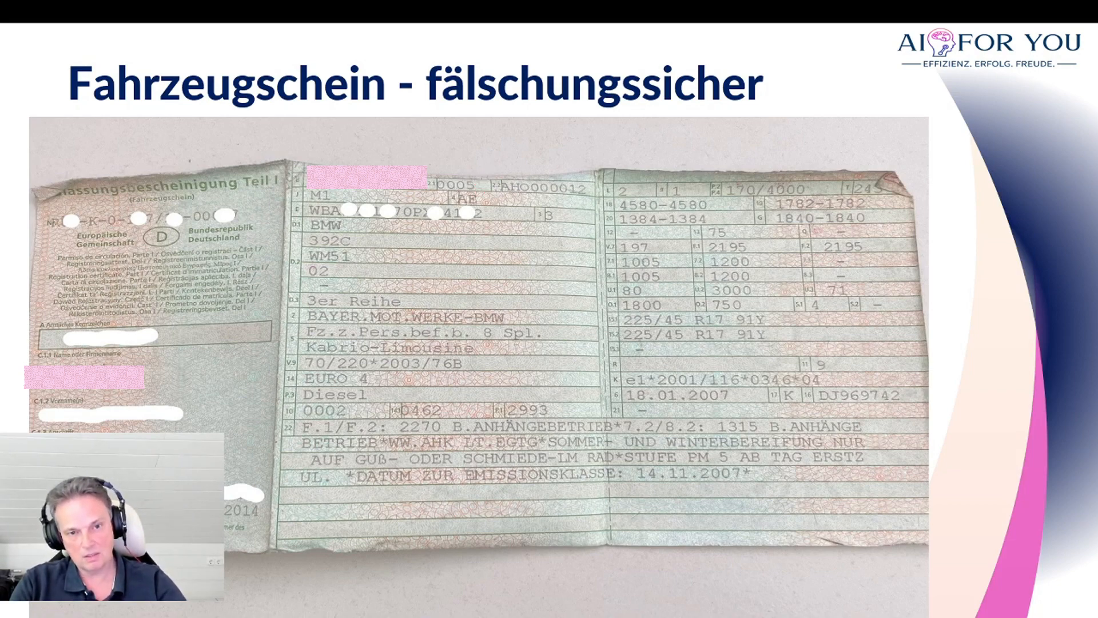
{"action": "key", "text": "alt+Tab"}
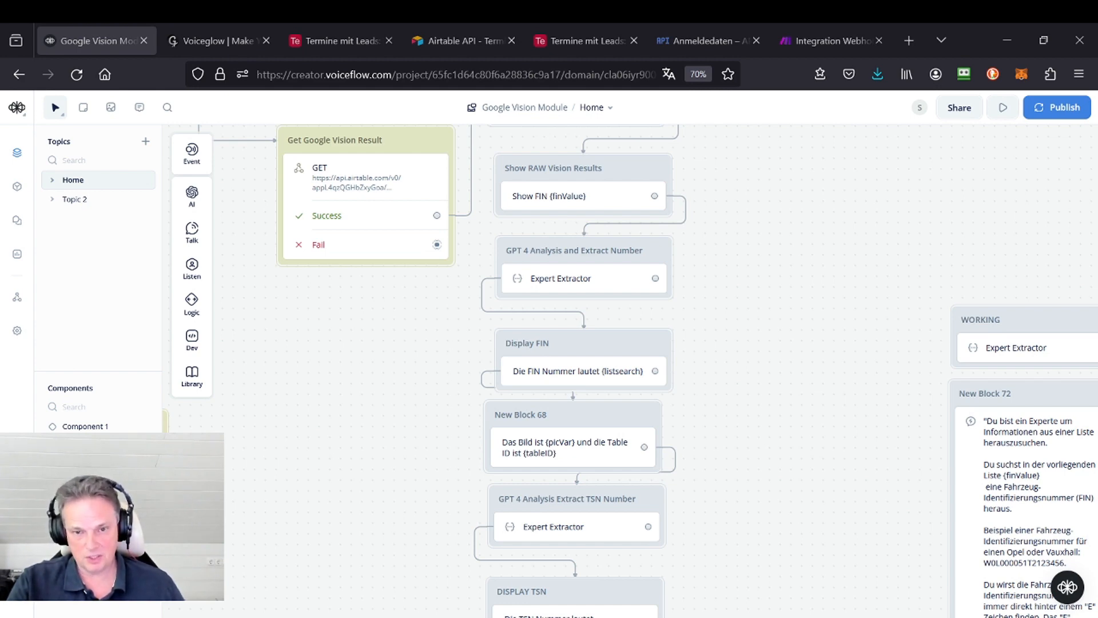
{"action": "left_click", "coordinate": [585, 37]}
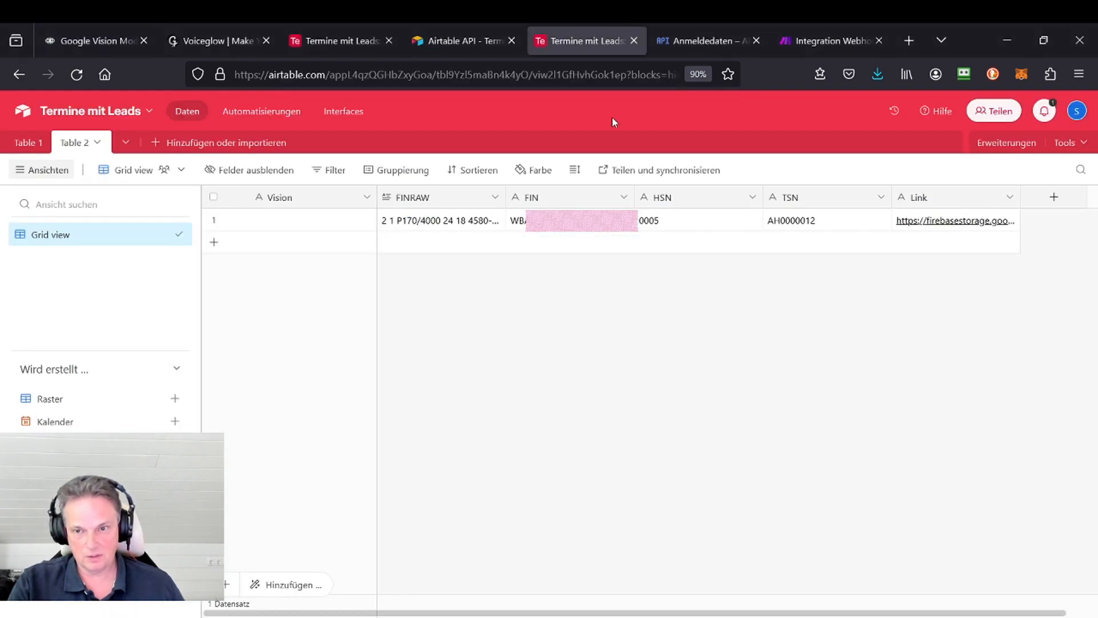
{"action": "left_click", "coordinate": [945, 227]}
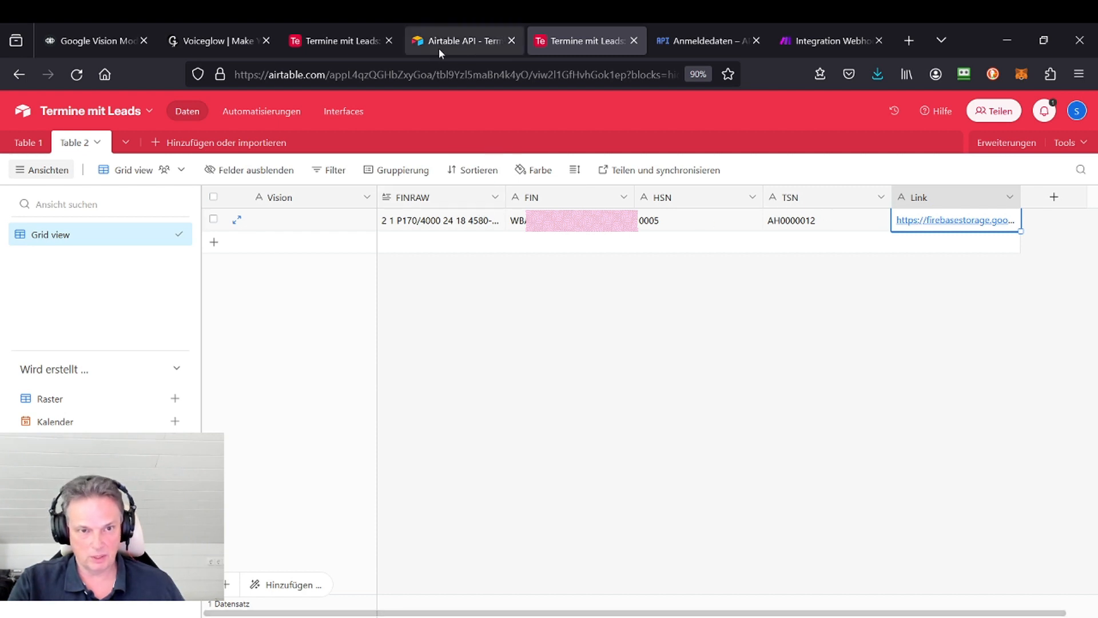
{"action": "left_click", "coordinate": [465, 43]}
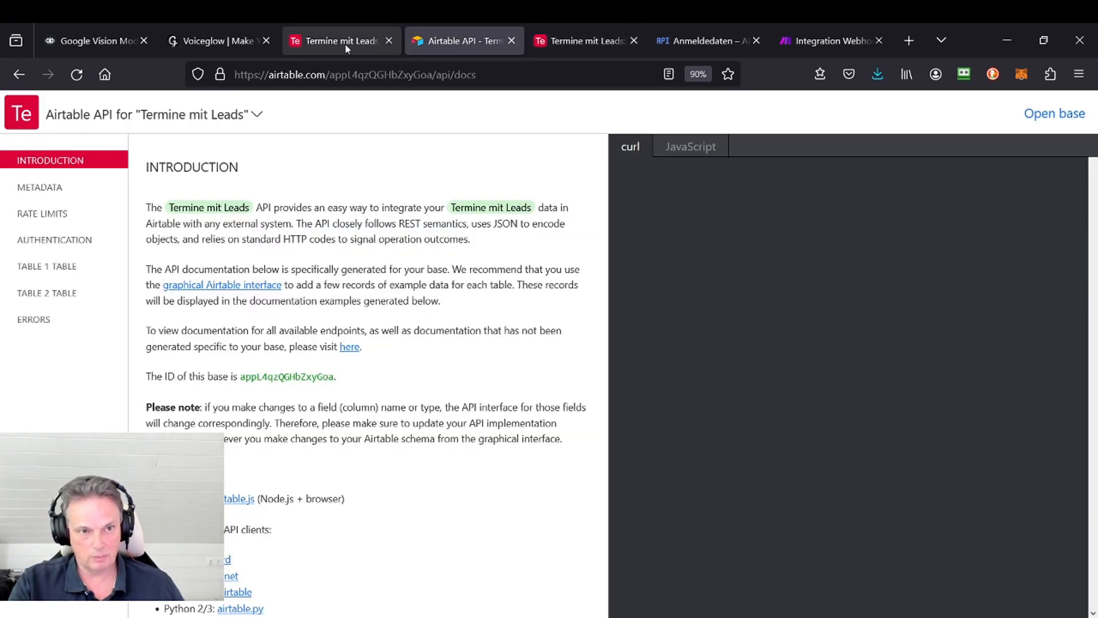
Step: In Voiceflow, read the Expert Extractor prompt in the GPT 4 Analysis Extract TSN Number block, down to its tsnNummer output variable
{"action": "left_click", "coordinate": [72, 46]}
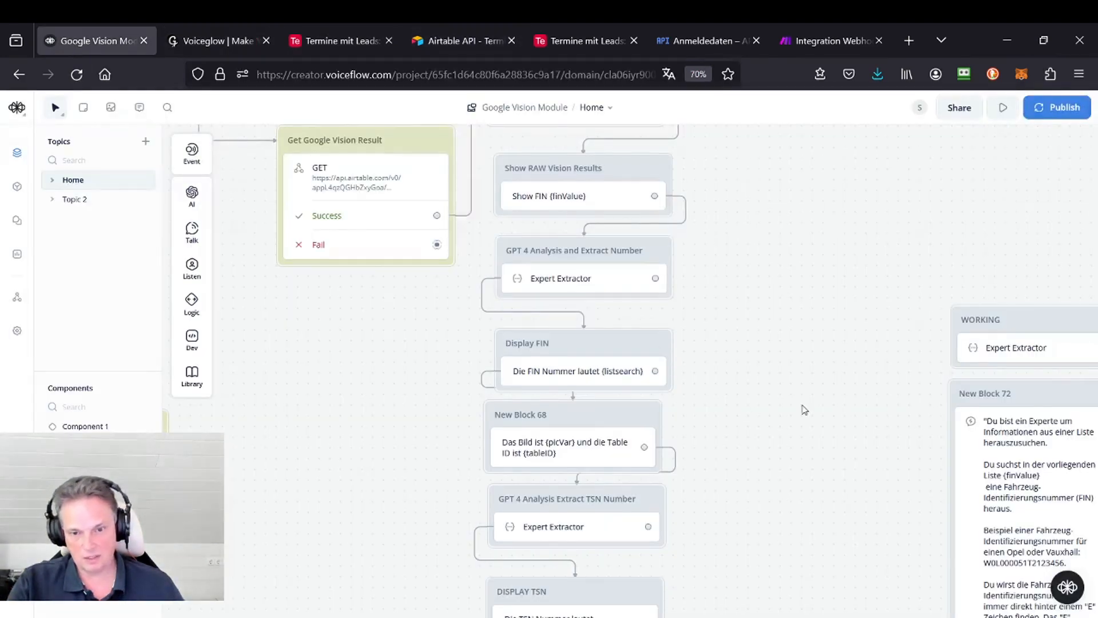
{"action": "scroll", "coordinate": [735, 385], "scroll_direction": "down", "scroll_amount": 2}
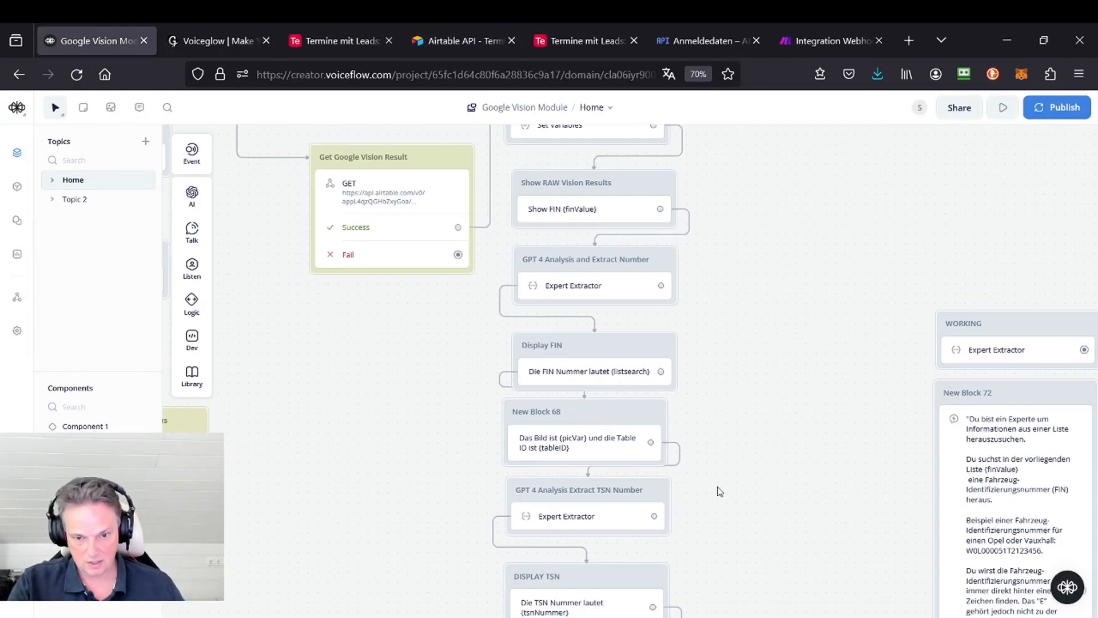
{"action": "left_click_drag", "start_coordinate": [719, 492], "coordinate": [676, 354]}
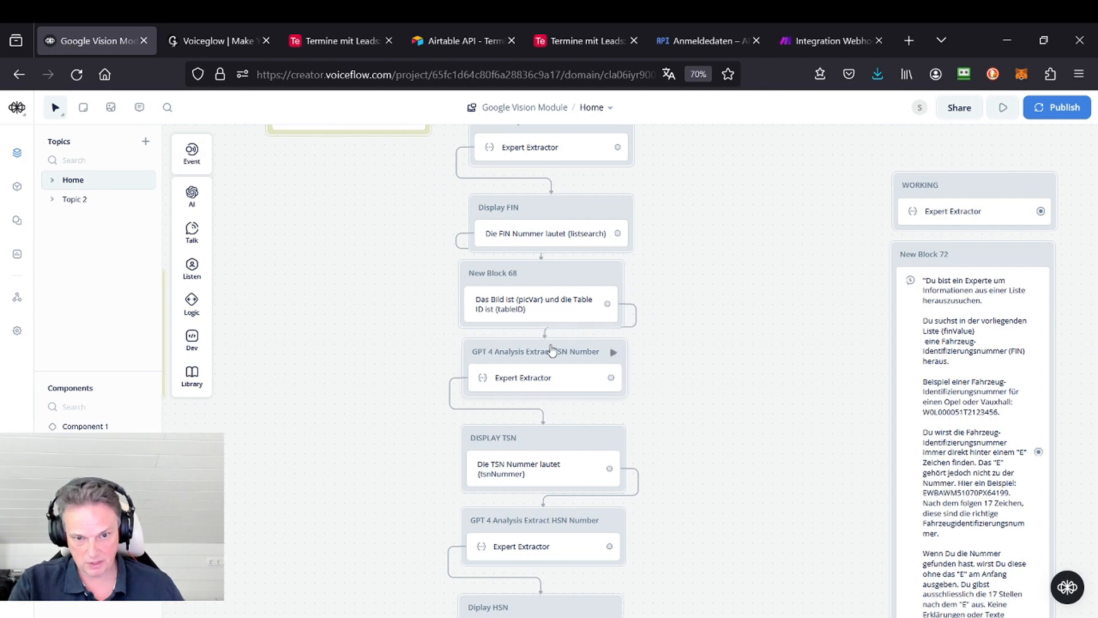
{"action": "left_click", "coordinate": [564, 367]}
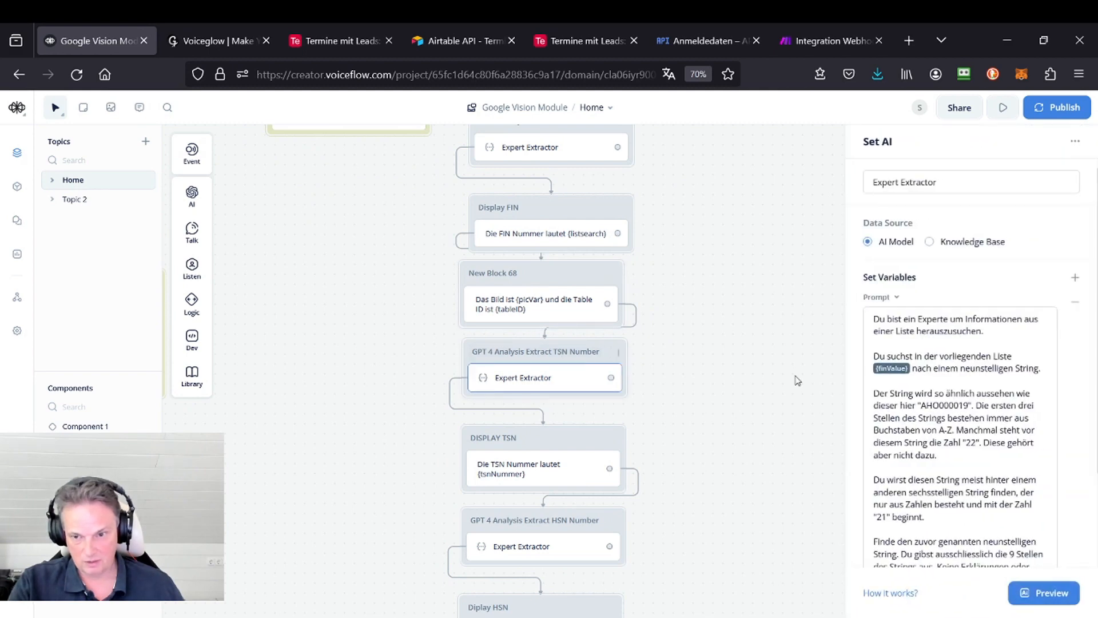
{"action": "scroll", "coordinate": [957, 412], "scroll_direction": "down", "scroll_amount": 3}
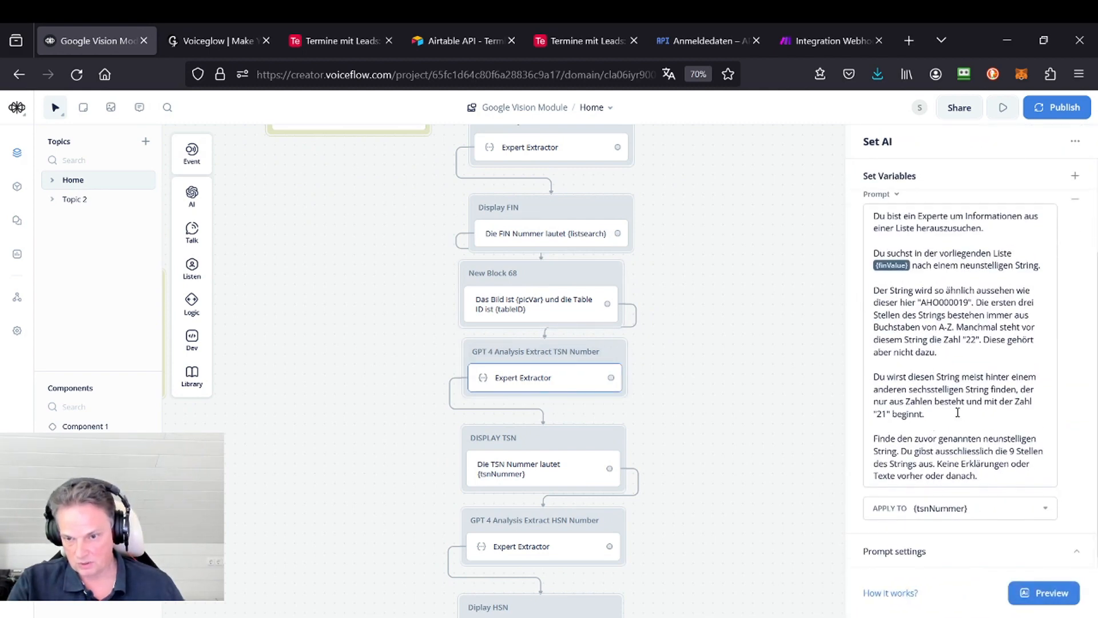
{"action": "left_click", "coordinate": [912, 428]}
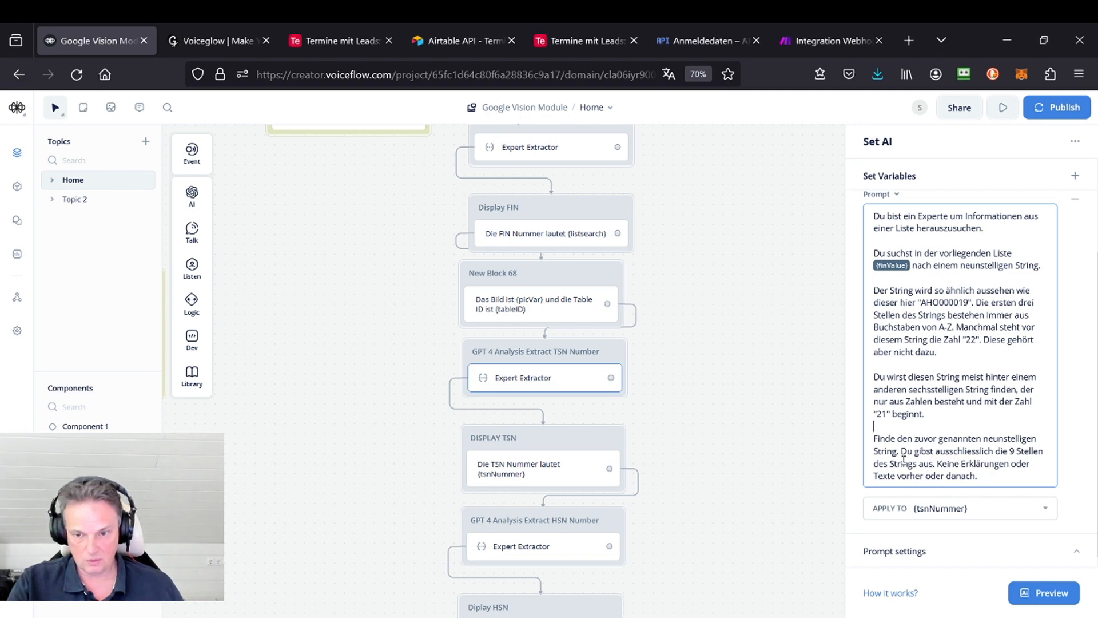
{"action": "left_click", "coordinate": [577, 368]}
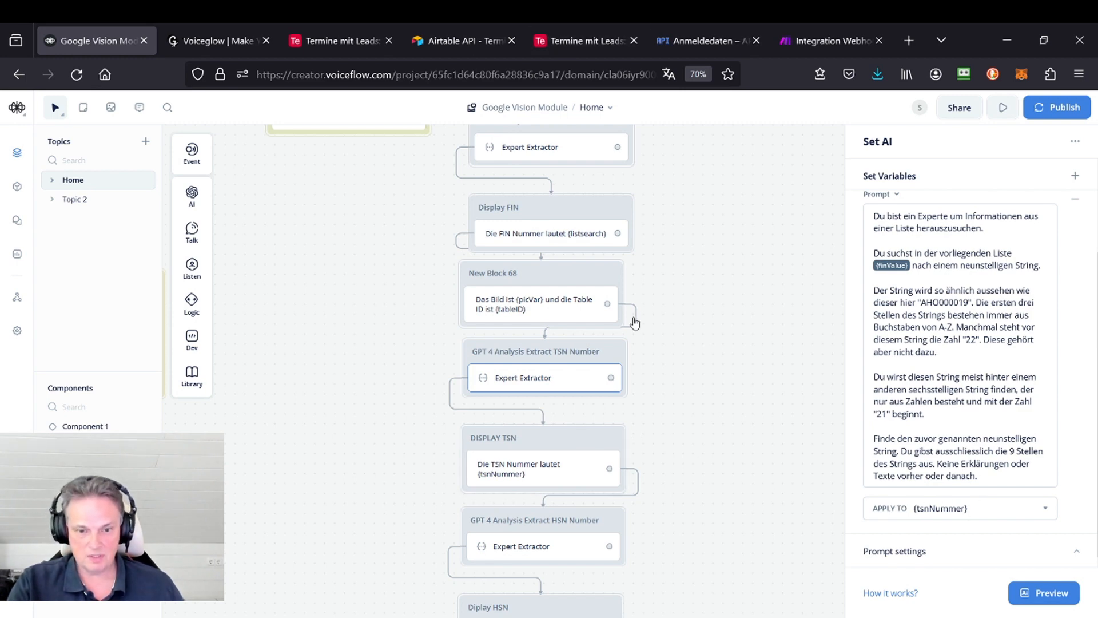
Step: Inspect the PATCH request in the Post to AIRTABLE FIN block, including its headers and the raw JSON body that fills the Airtable fields
{"action": "left_click_drag", "start_coordinate": [671, 402], "coordinate": [692, 210]}
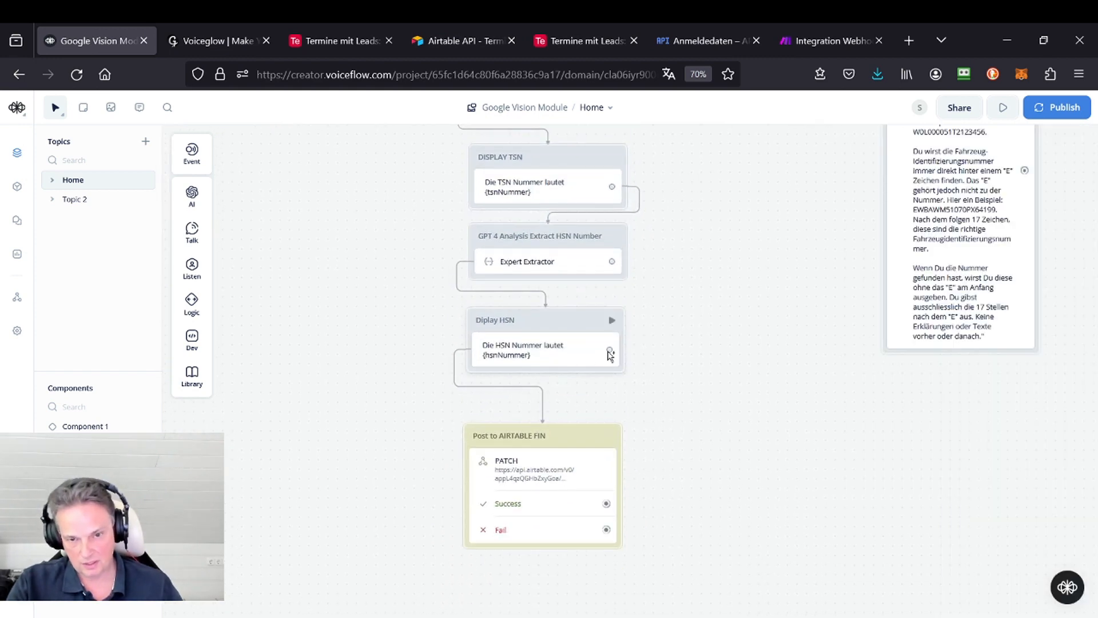
{"action": "left_click", "coordinate": [572, 442]}
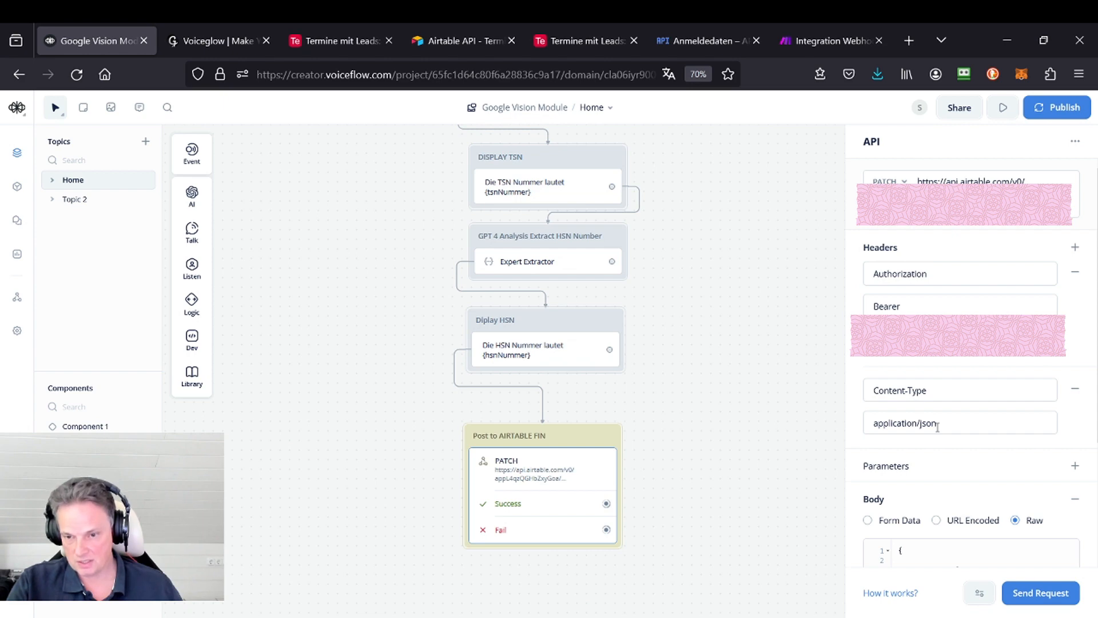
{"action": "scroll", "coordinate": [937, 428], "scroll_direction": "down", "scroll_amount": 5}
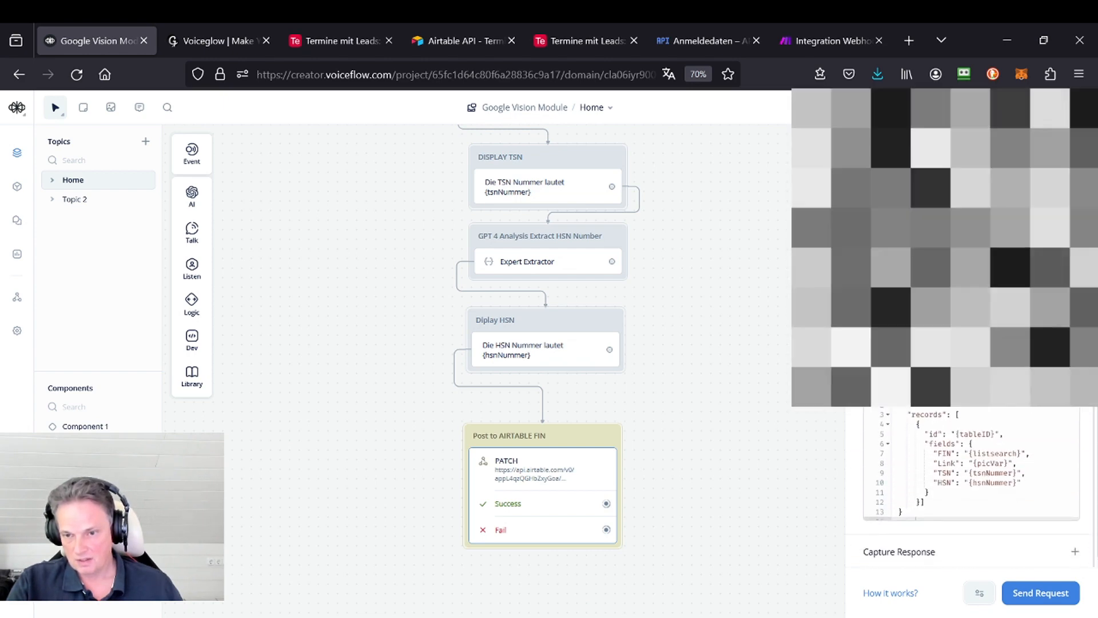
{"action": "scroll", "coordinate": [972, 458], "scroll_direction": "up", "scroll_amount": 3}
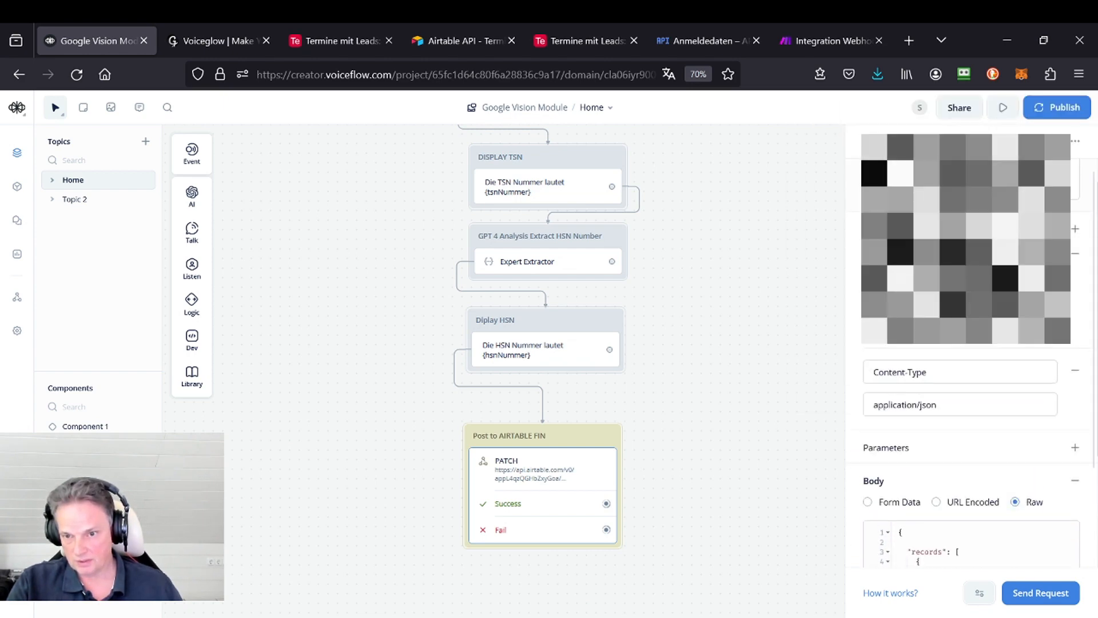
{"action": "scroll", "coordinate": [1001, 367], "scroll_direction": "down", "scroll_amount": 3}
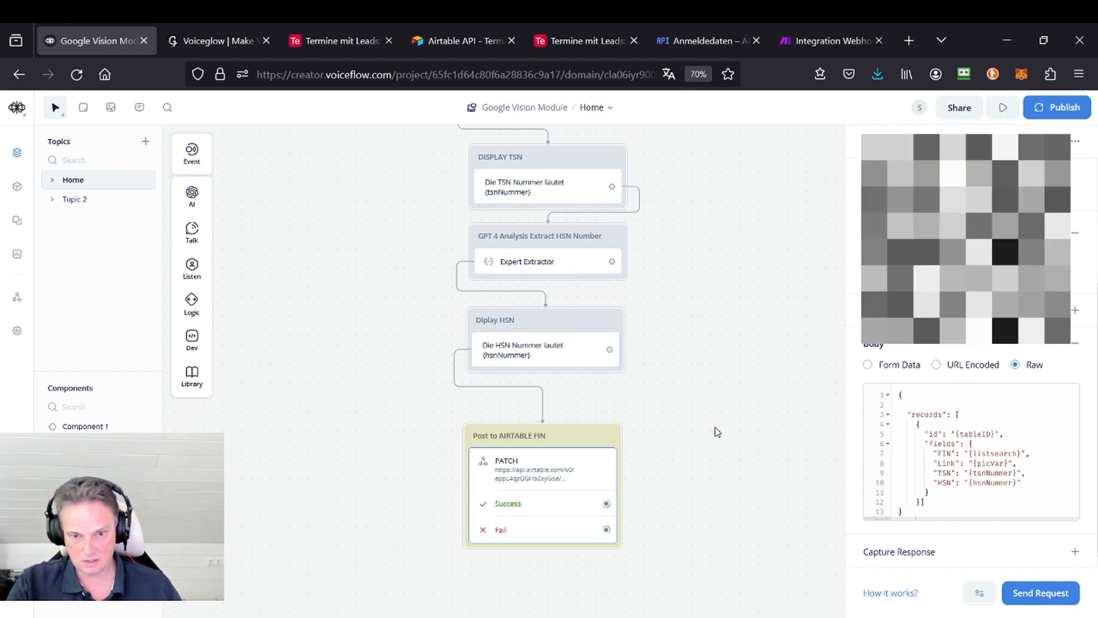
{"action": "scroll", "coordinate": [703, 376], "scroll_direction": "down", "scroll_amount": 4}
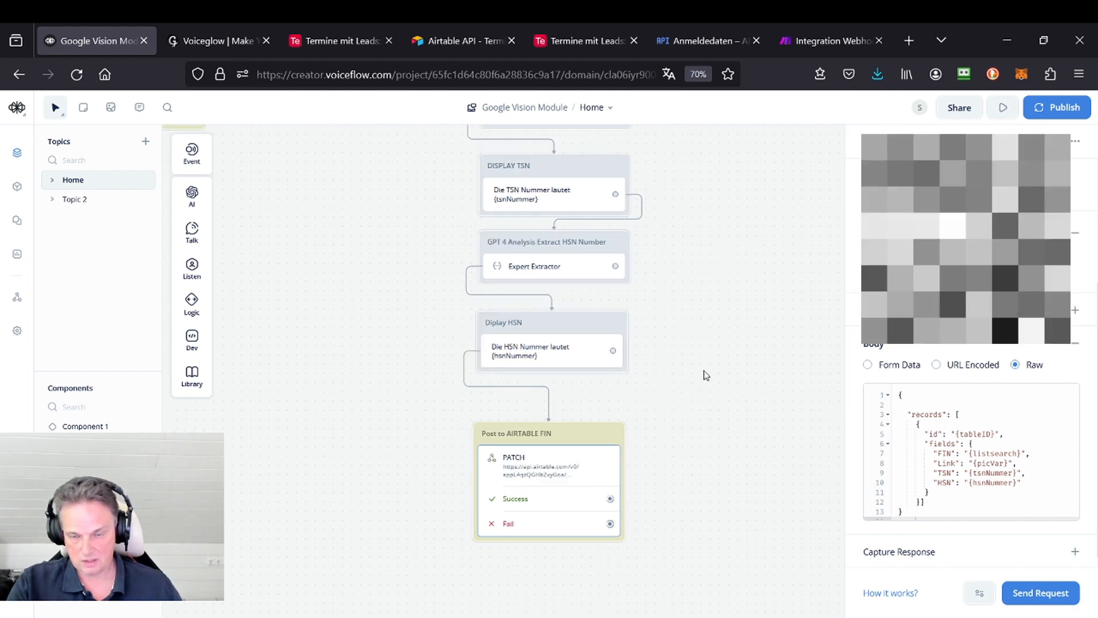
Step: Start the File Upload option in the BLIP chatbot to test Google Vision
{"action": "left_click", "coordinate": [585, 44]}
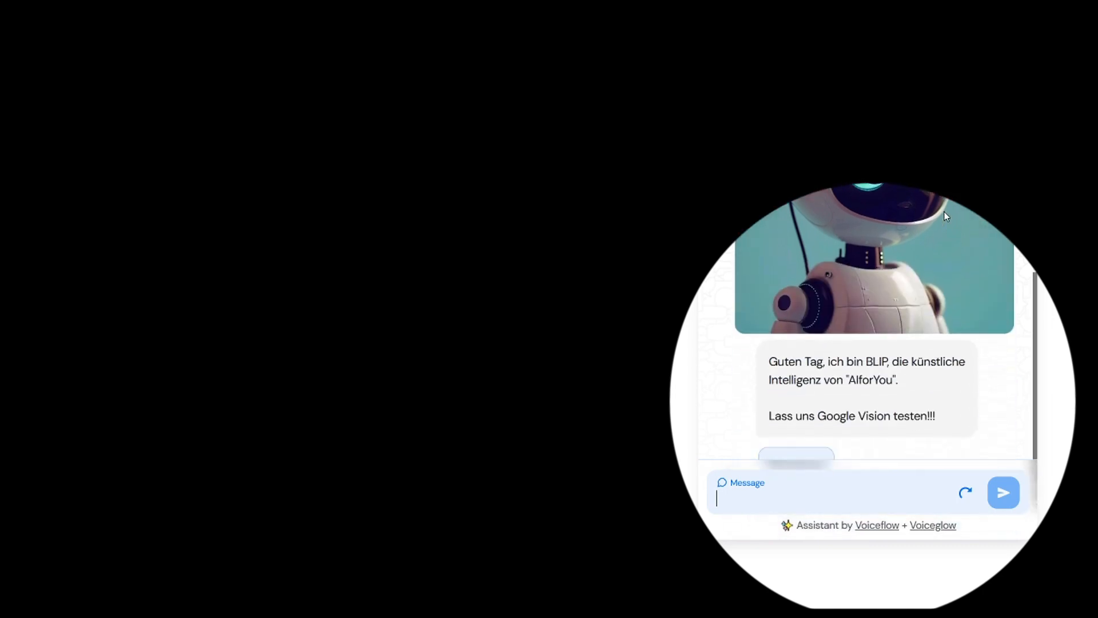
{"action": "left_click", "coordinate": [816, 420]}
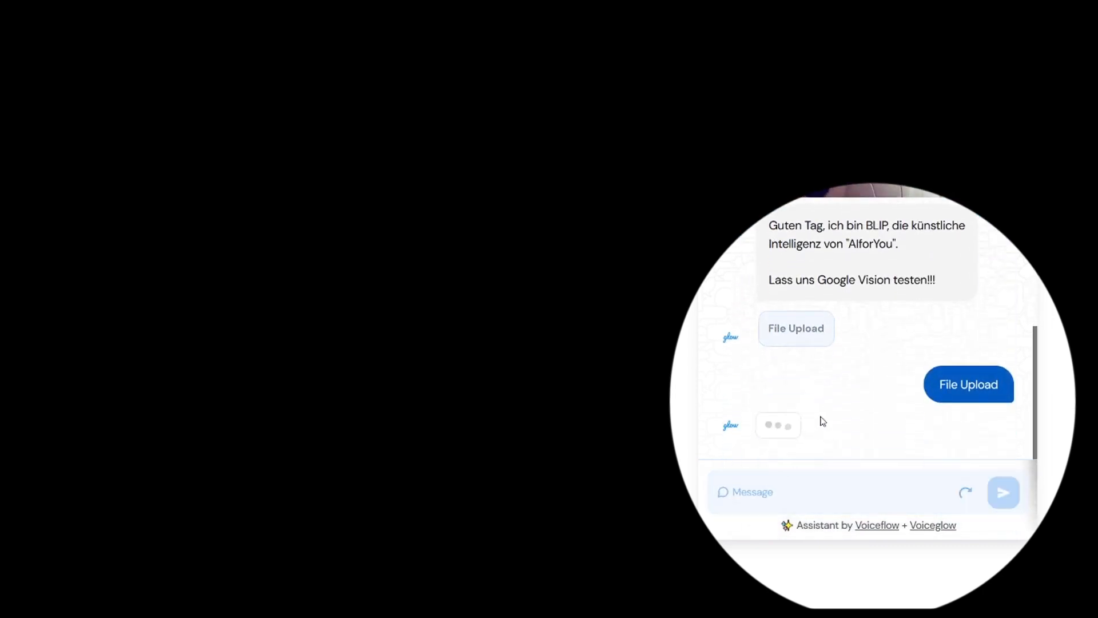